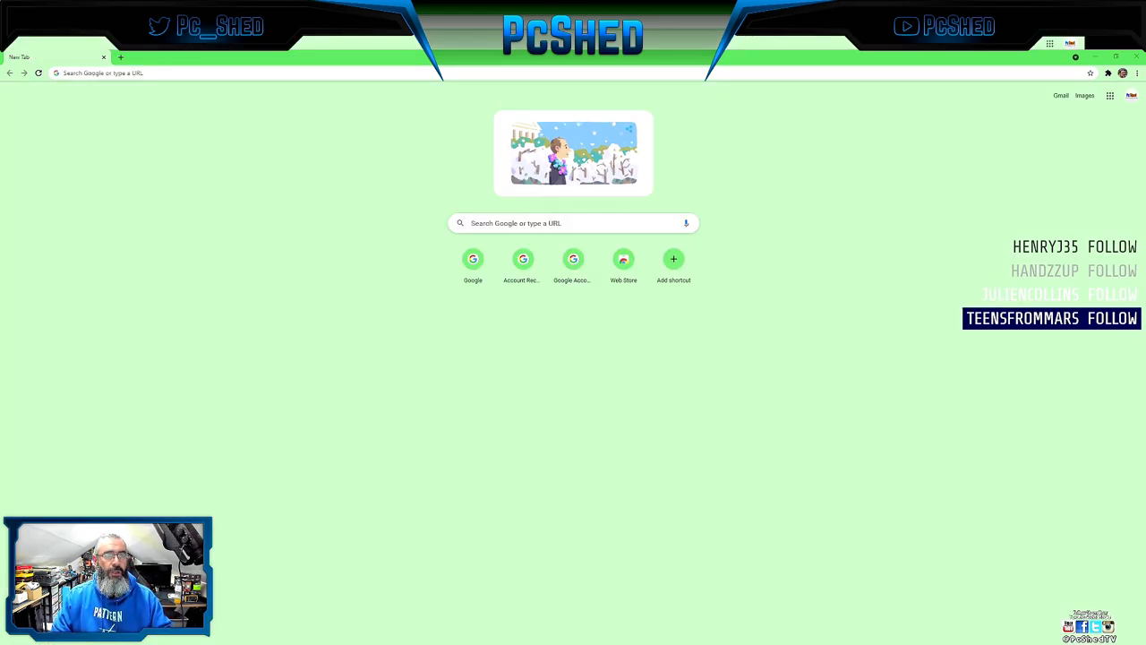
Search 'metamask chrome wallet' and install MetaMask from its Chrome Web Store page
{"action": "left_click", "coordinate": [524, 224]}
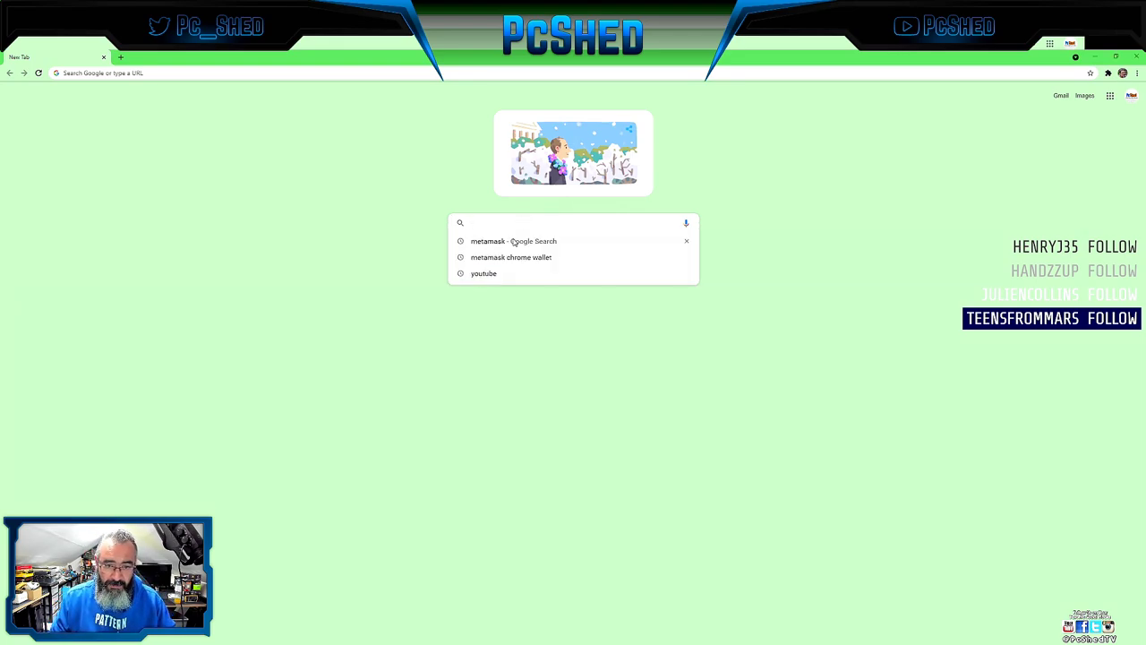
{"action": "left_click", "coordinate": [501, 259]}
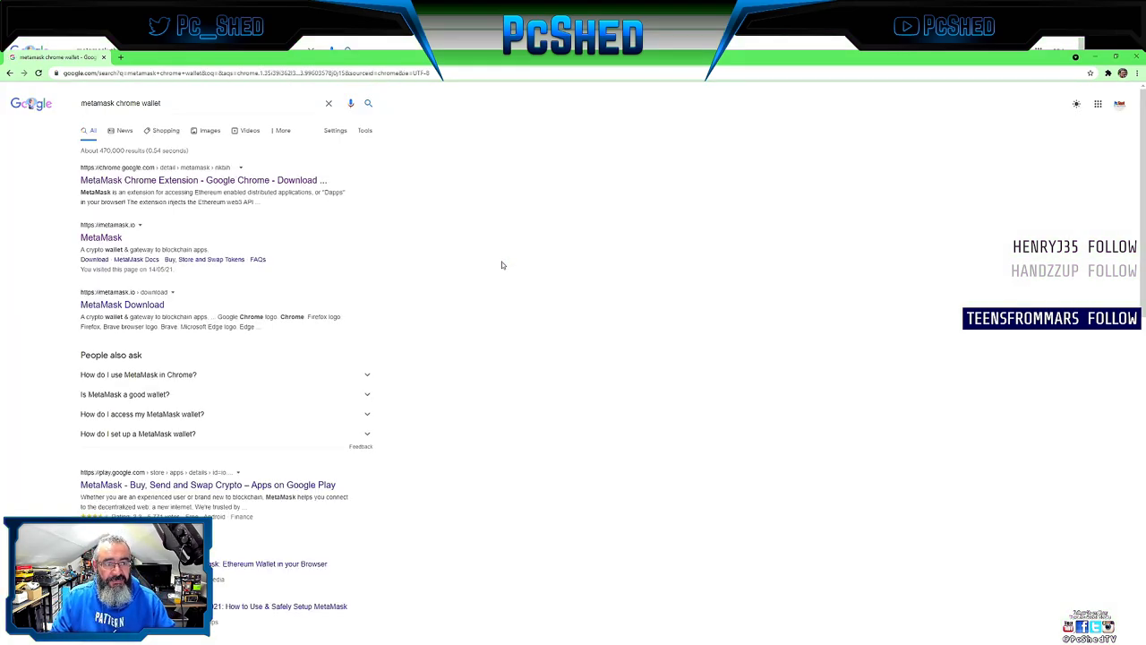
{"action": "left_click", "coordinate": [162, 182]}
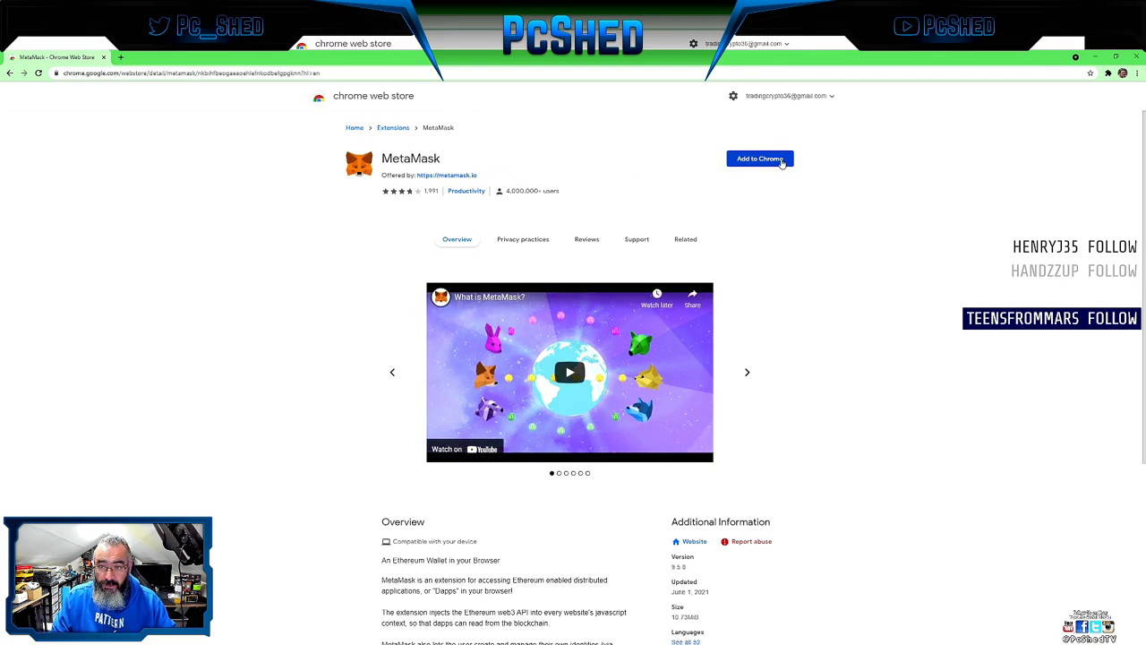
{"action": "left_click", "coordinate": [777, 159]}
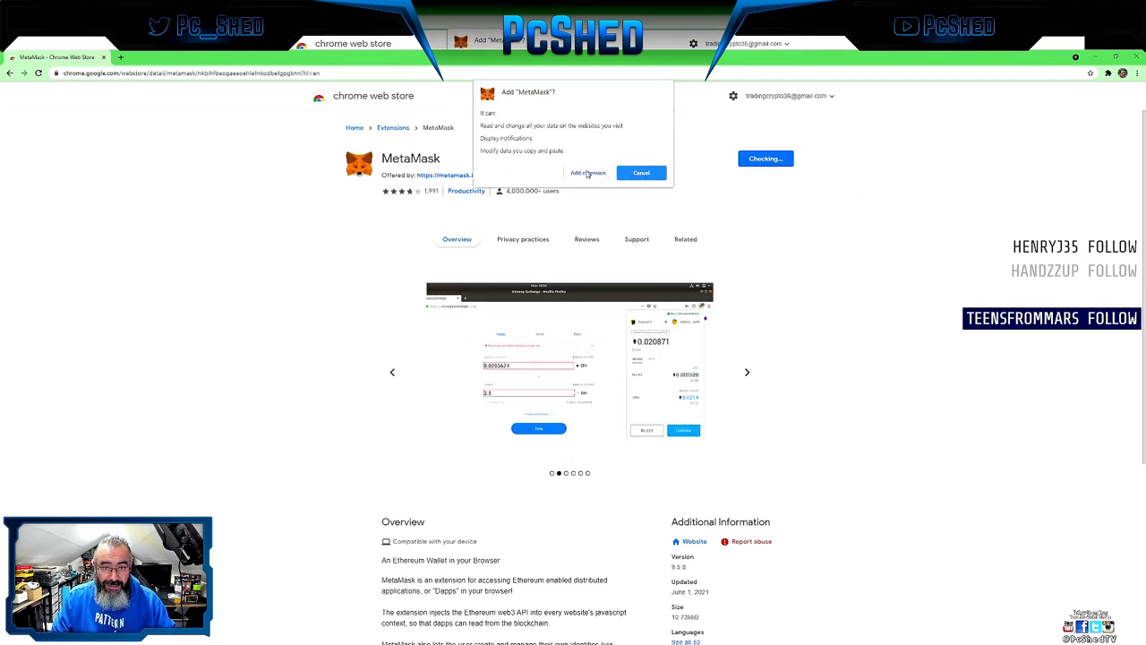
{"action": "left_click", "coordinate": [586, 174]}
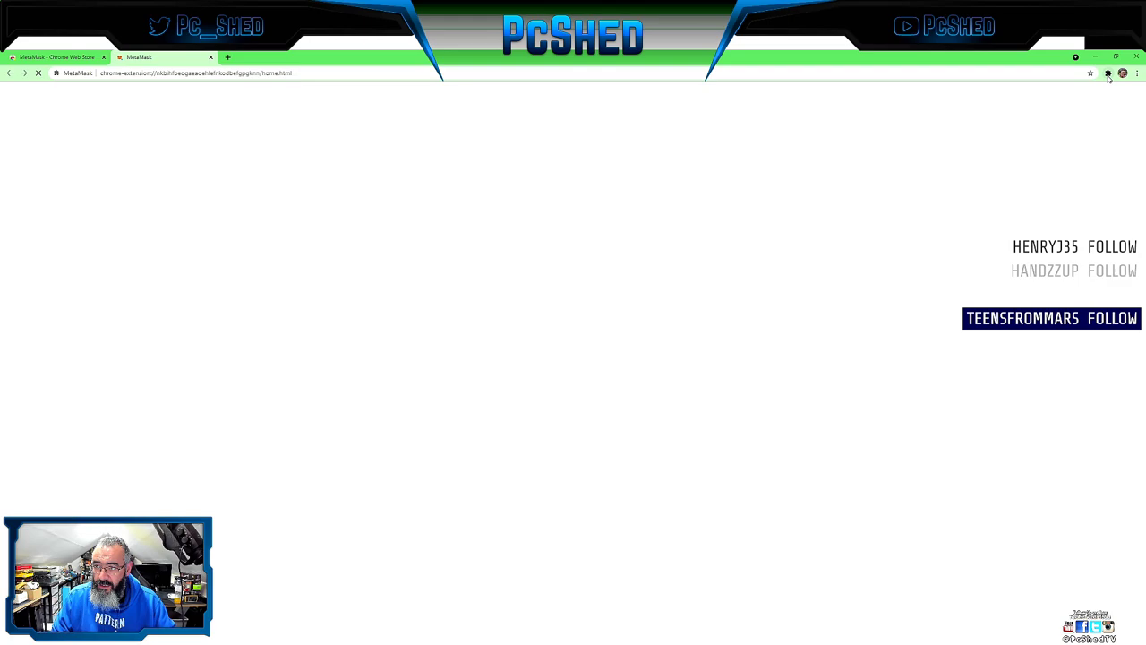
Pin the MetaMask extension to the Chrome toolbar
{"action": "left_click", "coordinate": [1107, 74]}
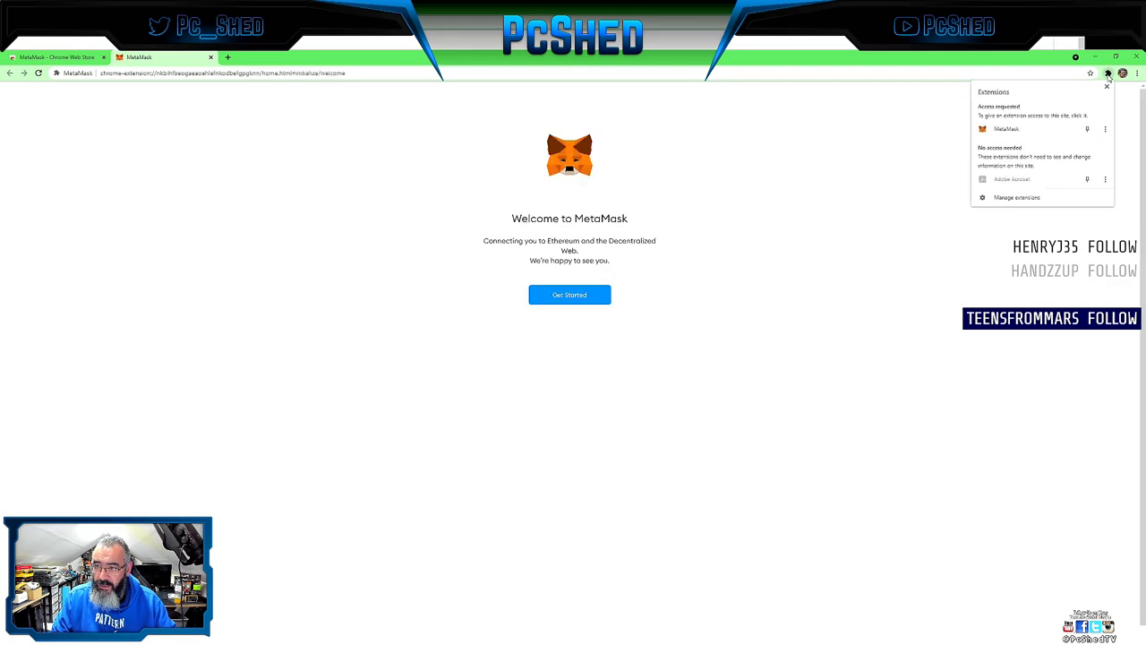
{"action": "left_click", "coordinate": [1088, 130]}
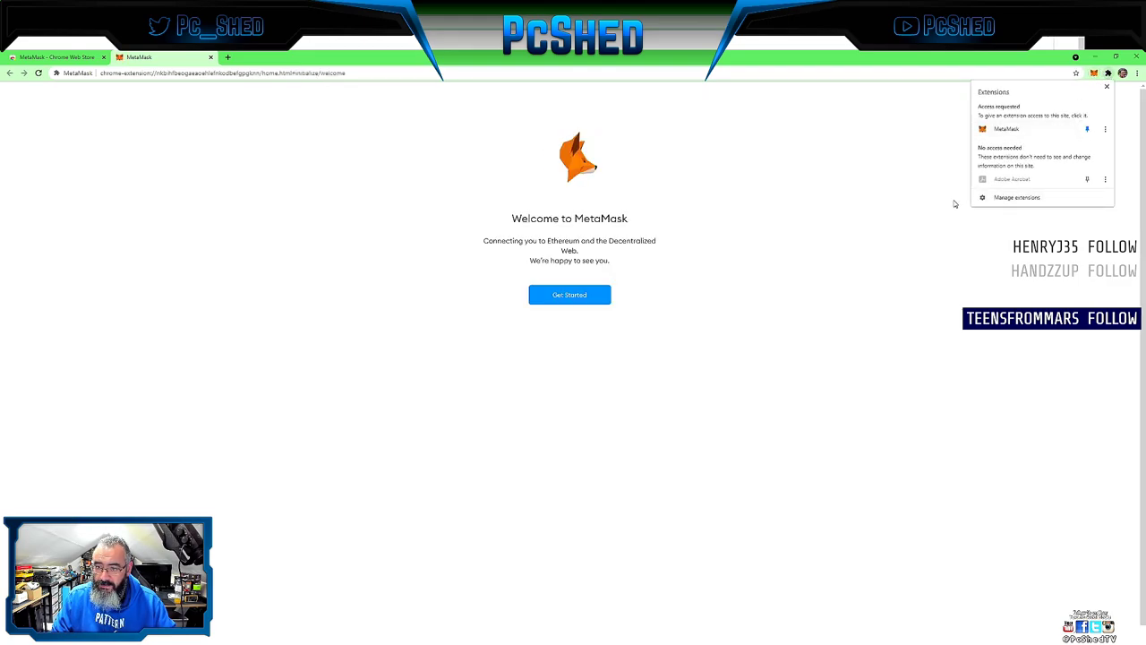
{"action": "left_click", "coordinate": [955, 204]}
Start MetaMask setup by creating a new wallet and agreeing to share usage data
{"action": "left_click", "coordinate": [573, 296]}
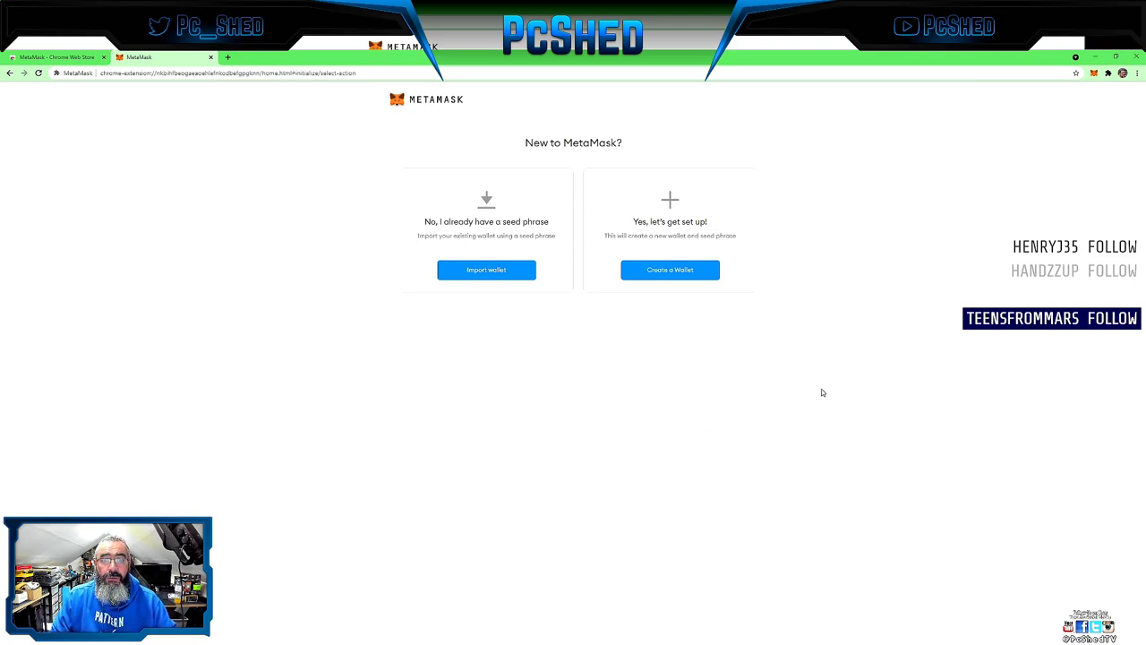
{"action": "left_click", "coordinate": [672, 276]}
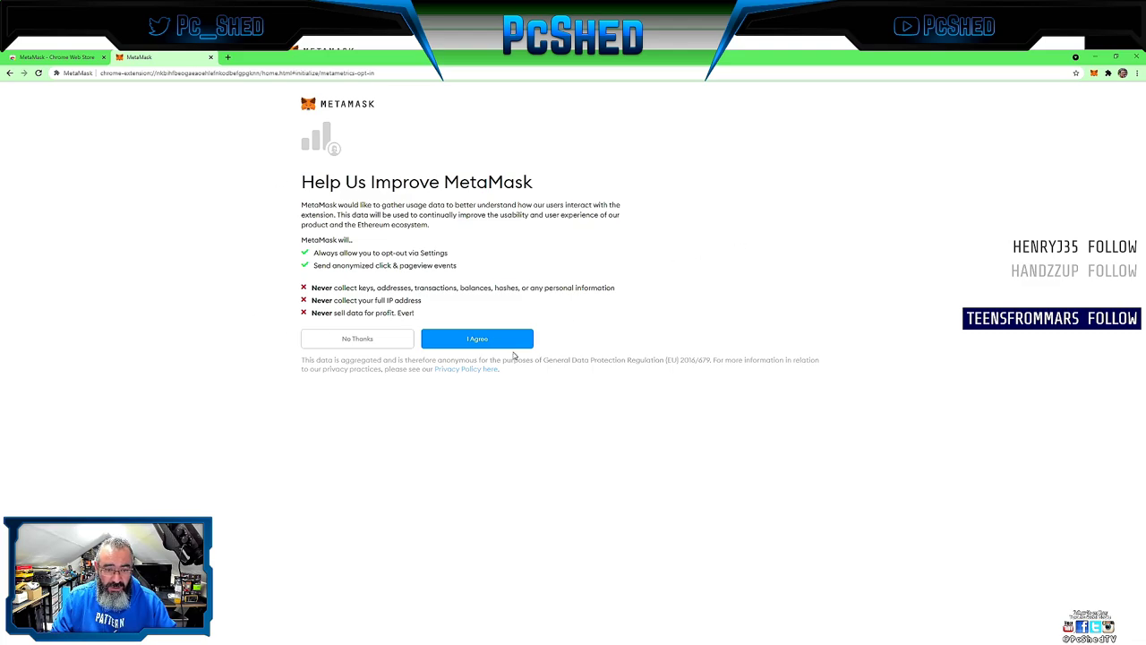
{"action": "left_click", "coordinate": [485, 345]}
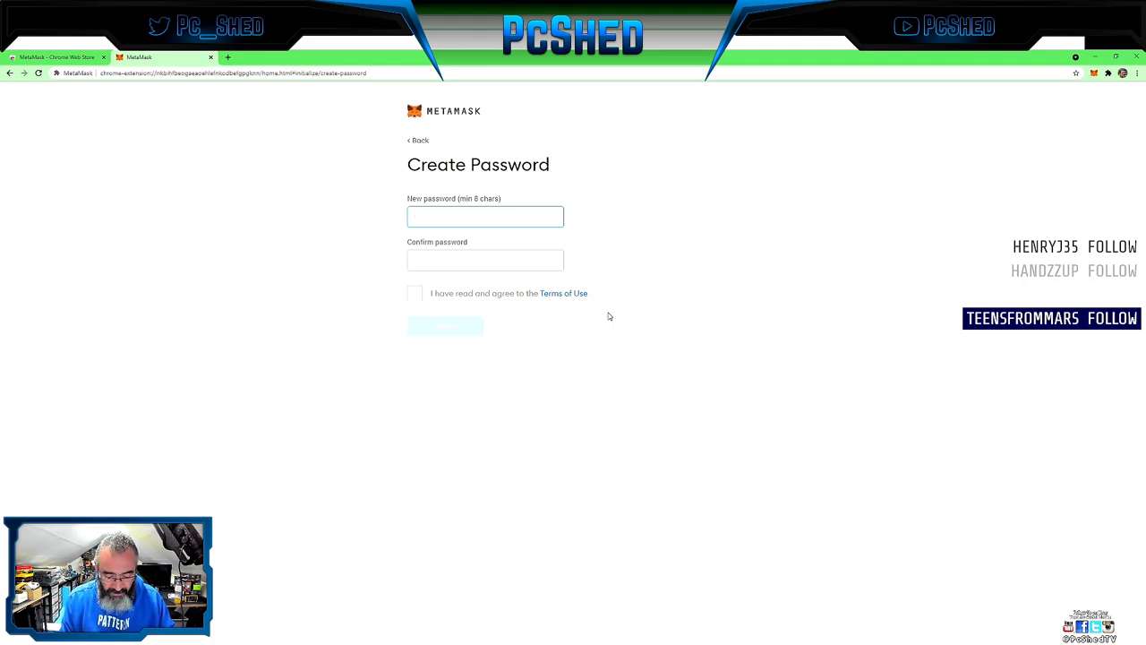
Enter and confirm a new wallet password, accept the Terms of Use, and create the wallet
{"action": "type", "text": "••••••"}
{"action": "key", "text": "BackSpace"}
{"action": "key", "text": "BackSpace"}
{"action": "key", "text": "BackSpace"}
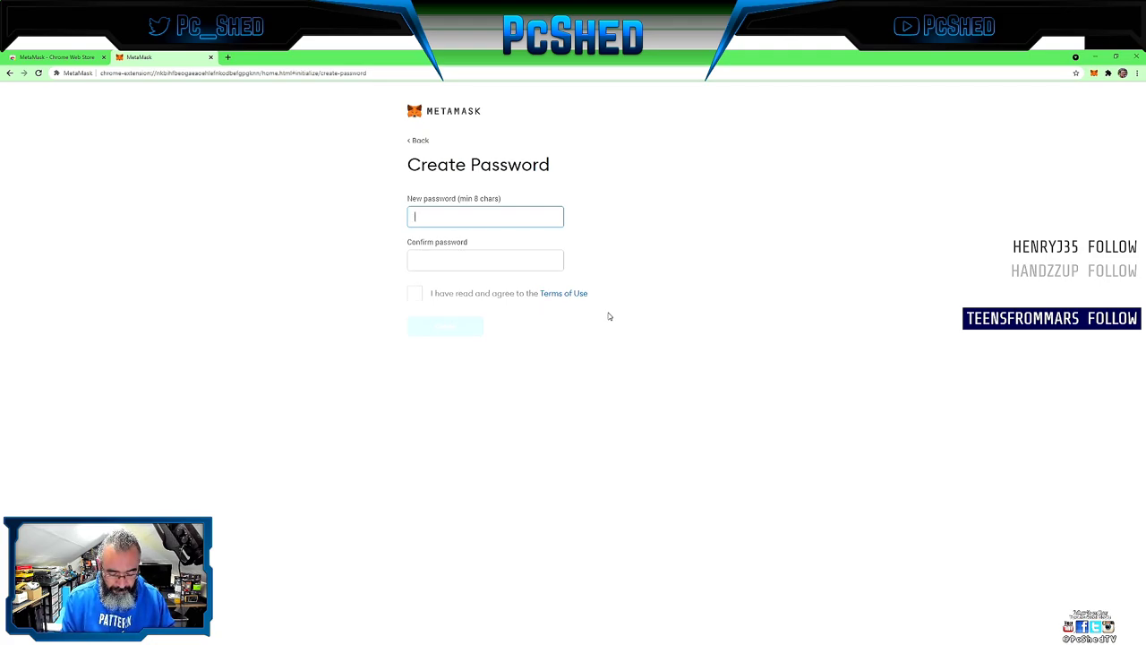
{"action": "type", "text": "•••••••••"}
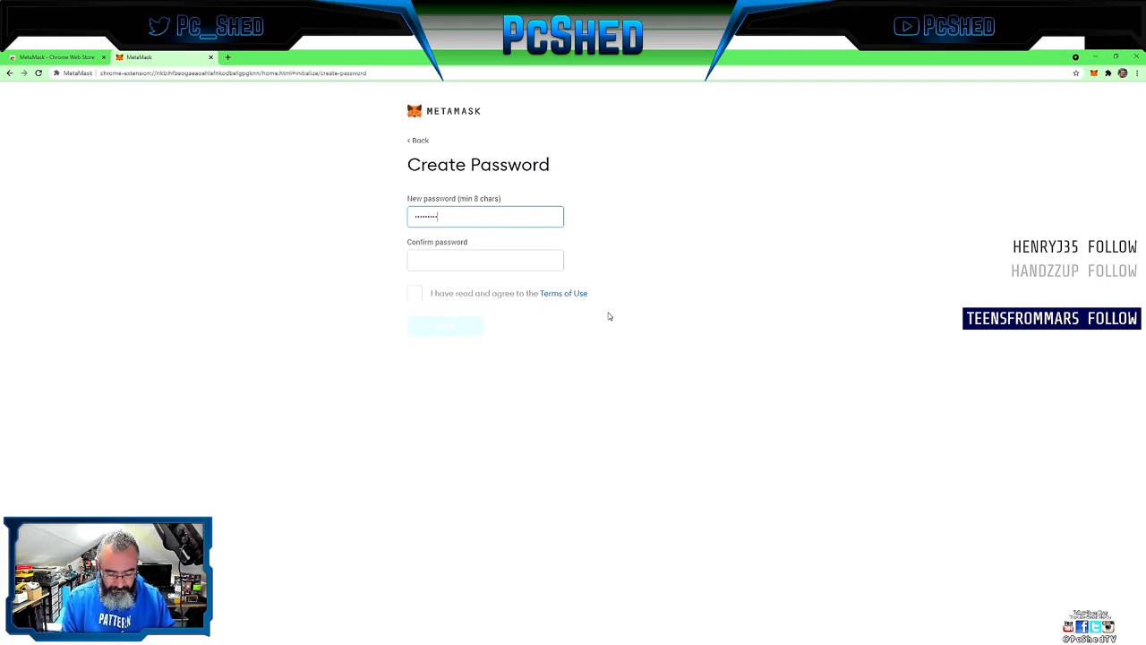
{"action": "left_click", "coordinate": [511, 262]}
{"action": "type", "text": "•••••••••"}
{"action": "left_click", "coordinate": [415, 293]}
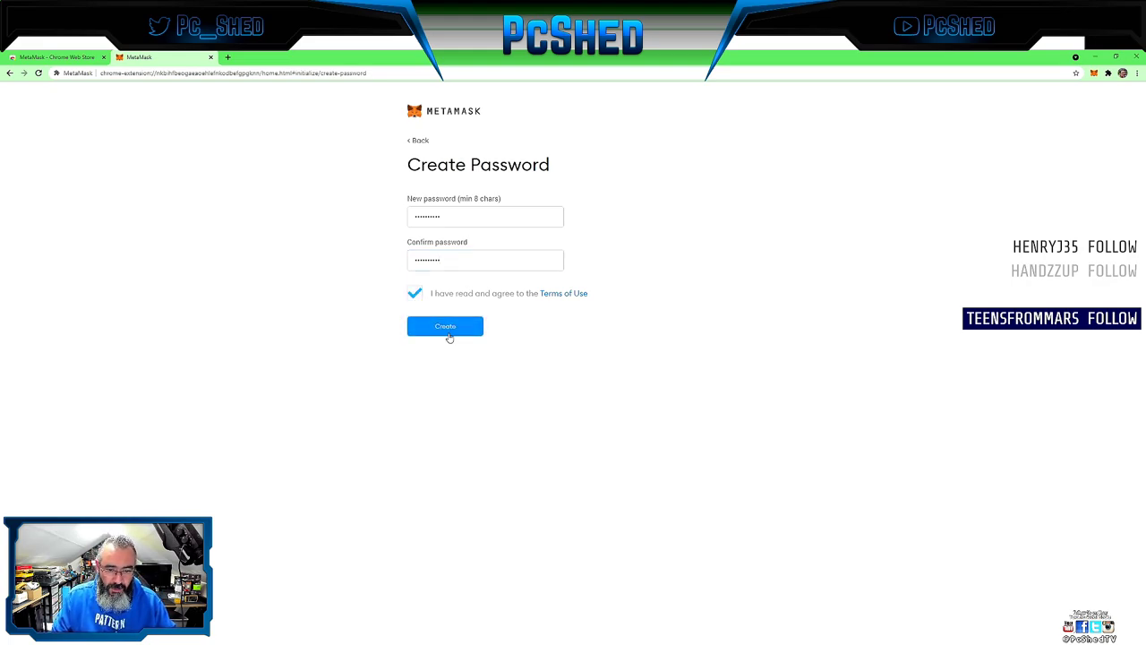
{"action": "left_click", "coordinate": [446, 327]}
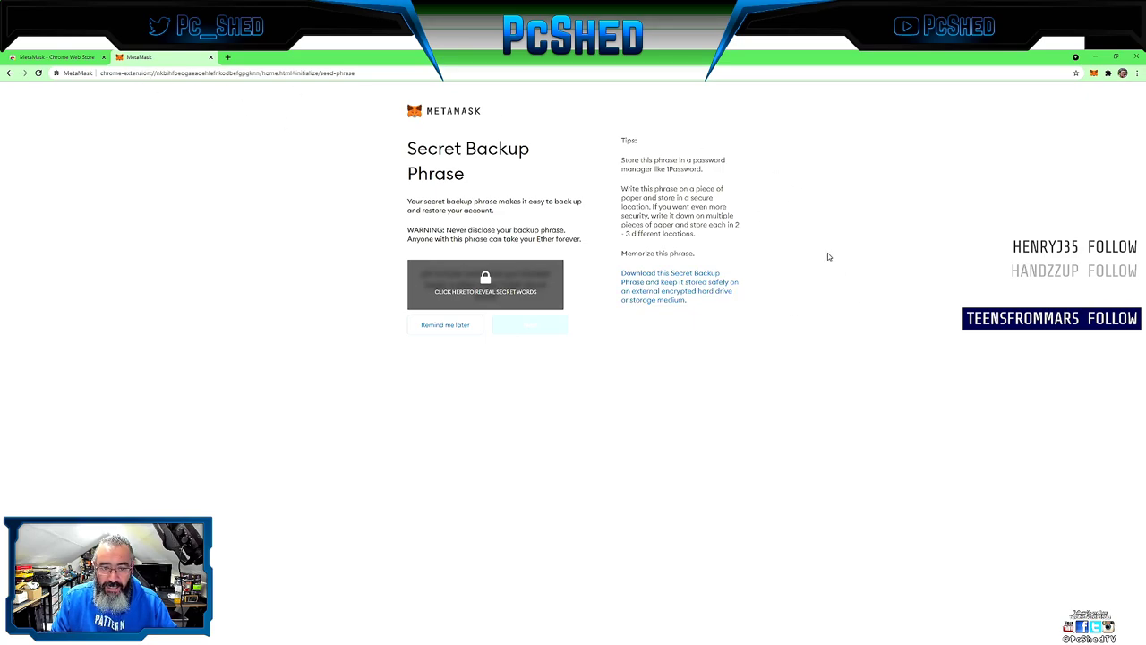
Reveal the secret backup phrase and copy its words
{"action": "left_click", "coordinate": [520, 297]}
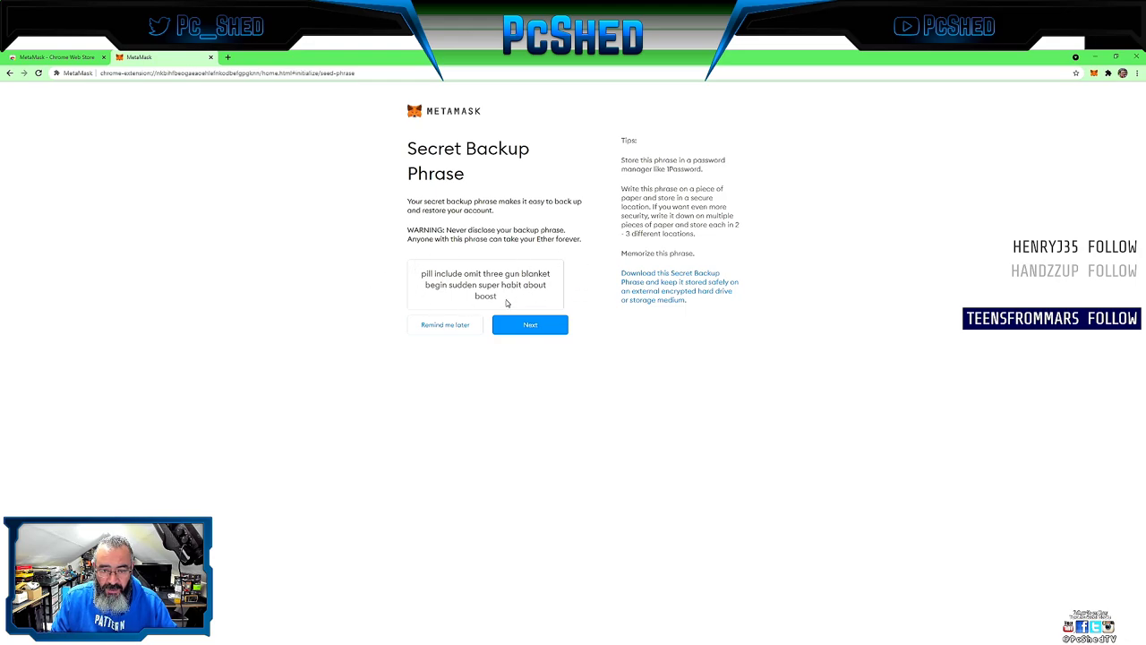
{"action": "left_click_drag", "start_coordinate": [501, 300], "coordinate": [421, 273]}
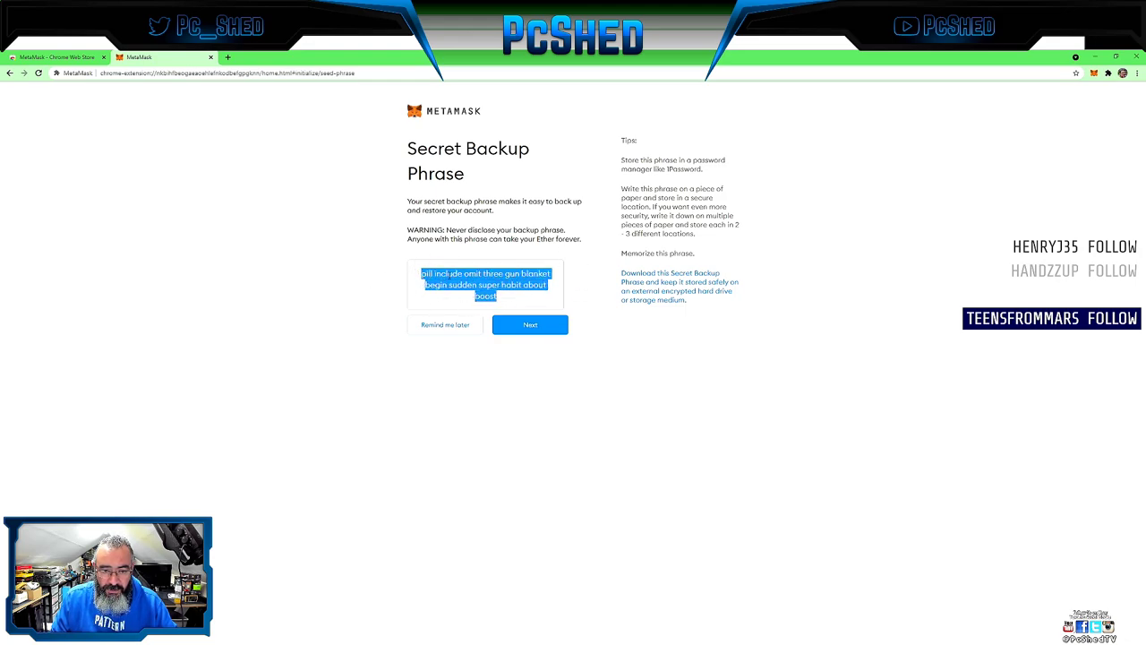
{"action": "right_click", "coordinate": [458, 279]}
{"action": "left_click", "coordinate": [464, 283]}
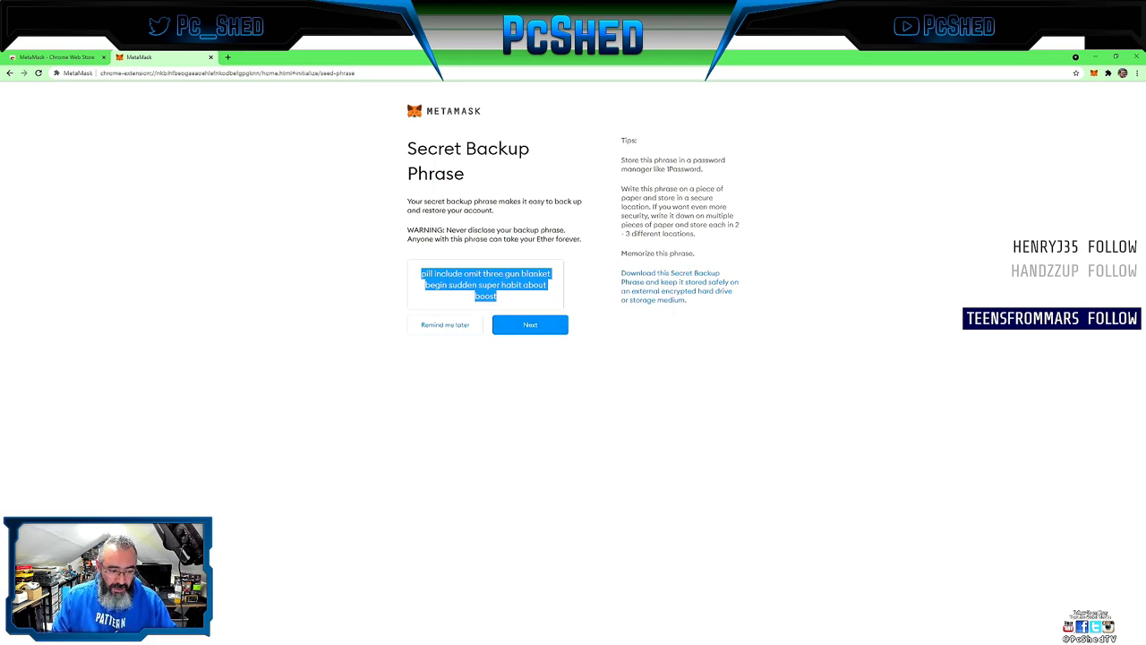
Launch Notepad to store the phrase, then continue to the phrase confirmation page
{"action": "key", "text": "super"}
{"action": "type", "text": "notep"}
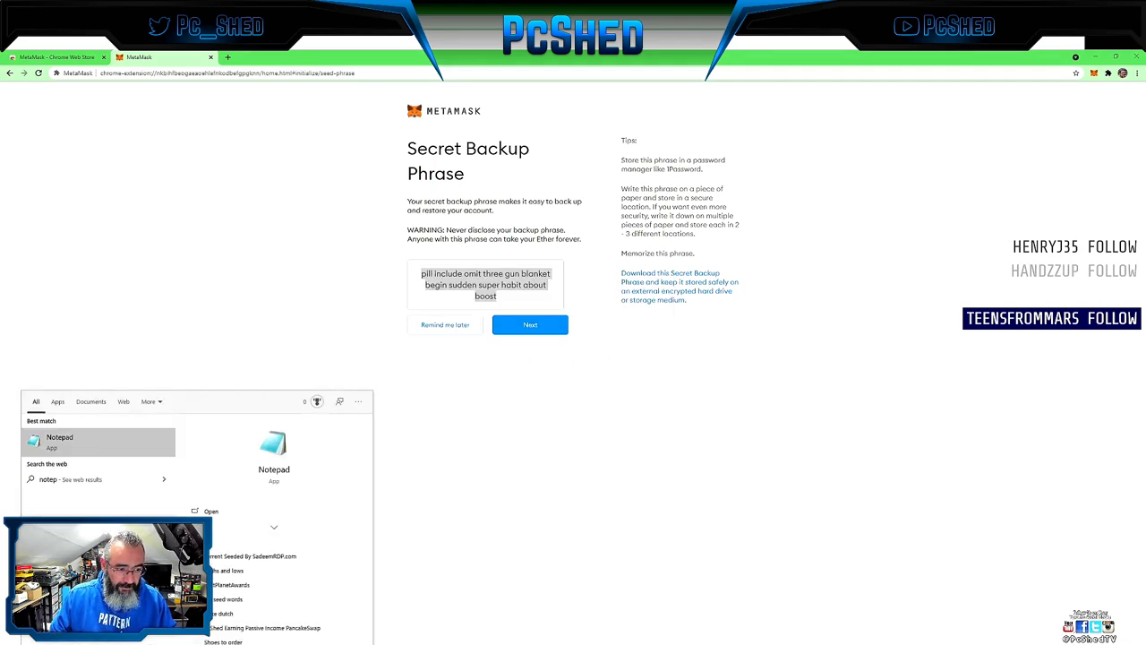
{"action": "key", "text": "Return"}
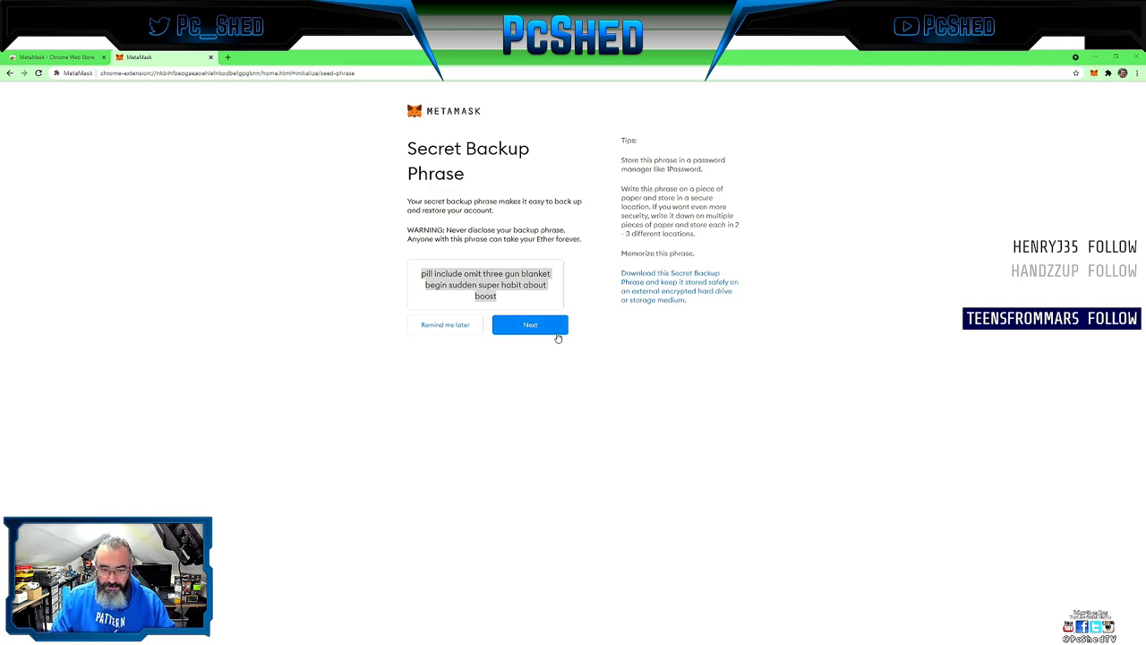
{"action": "left_click", "coordinate": [532, 327]}
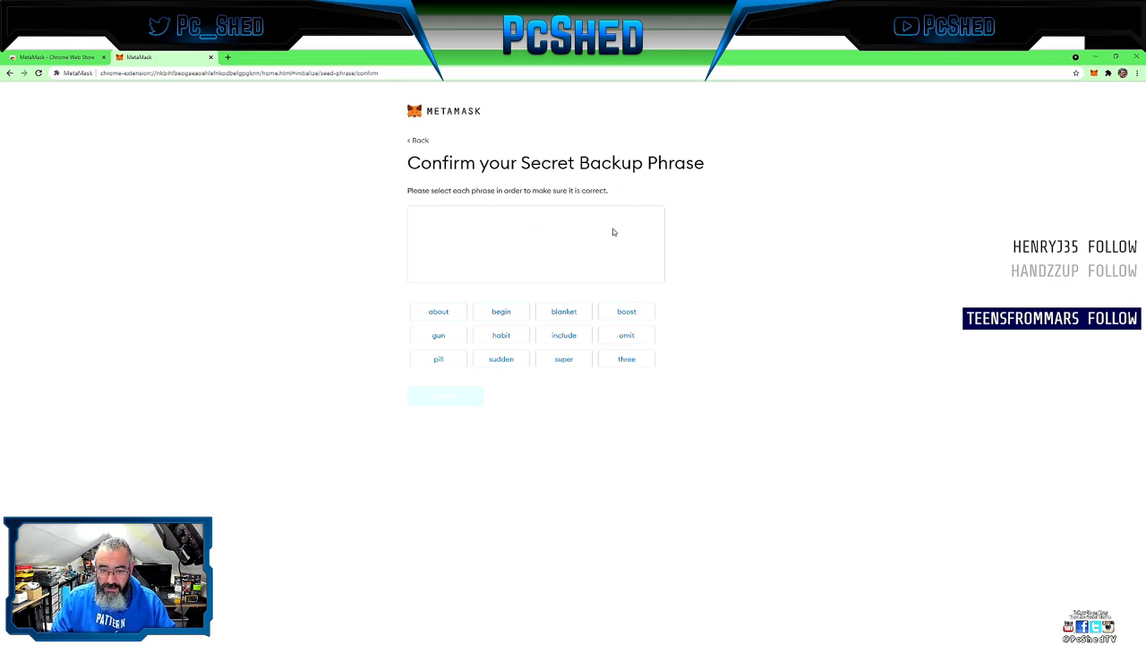
Place the first six backup phrase words in their correct order
{"action": "left_click", "coordinate": [447, 361]}
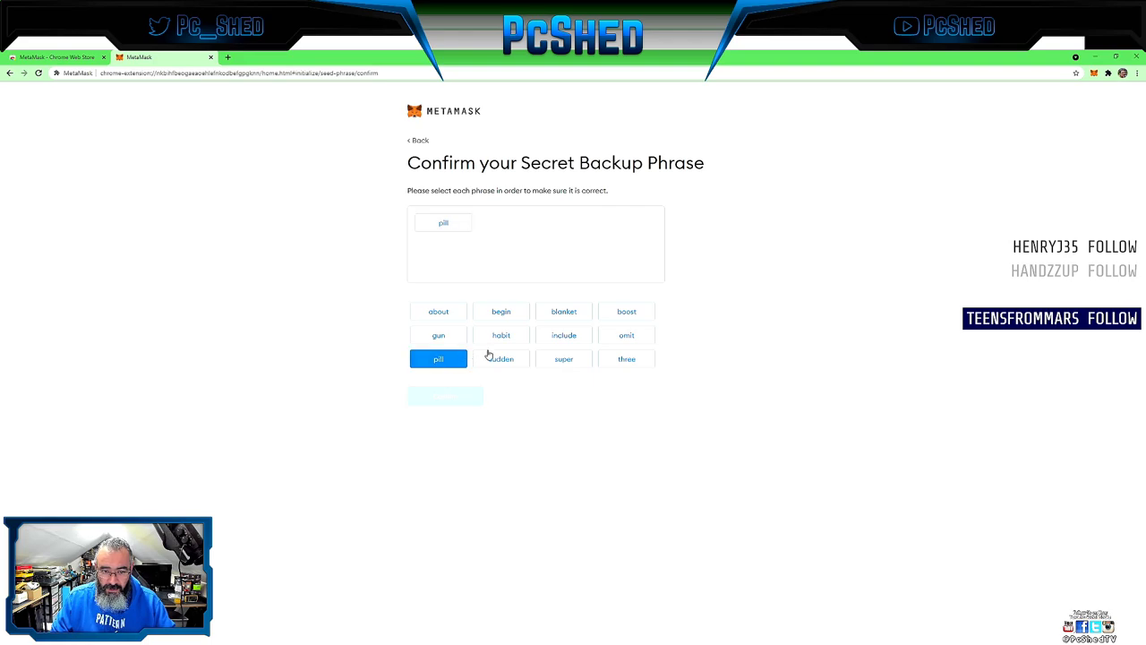
{"action": "left_click", "coordinate": [571, 337]}
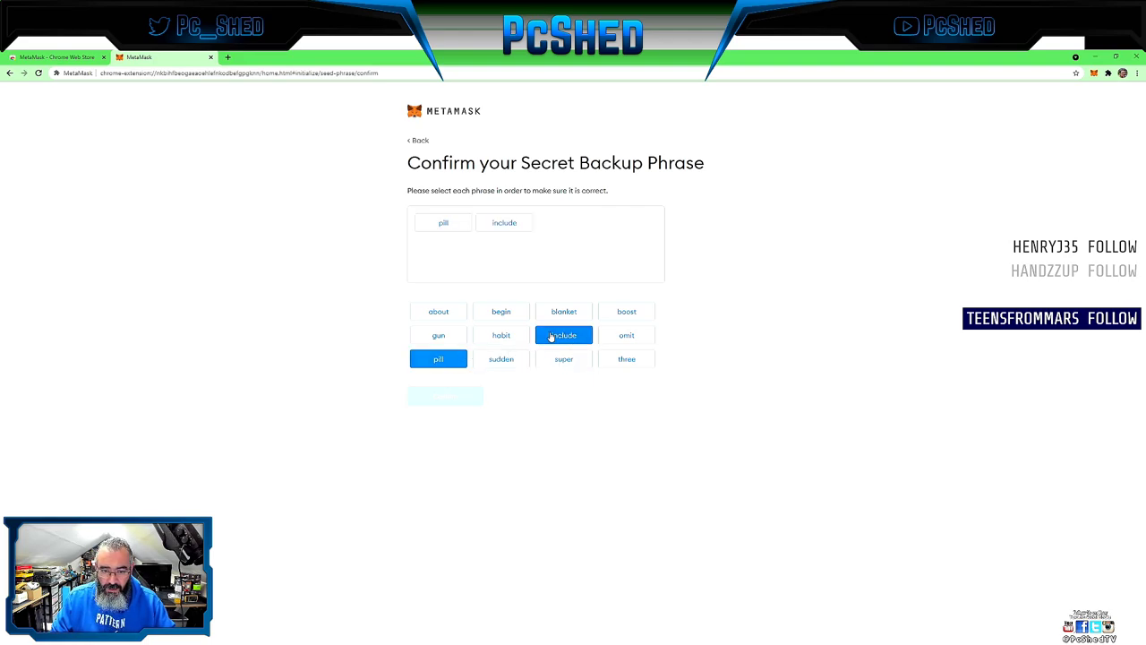
{"action": "left_click", "coordinate": [627, 337]}
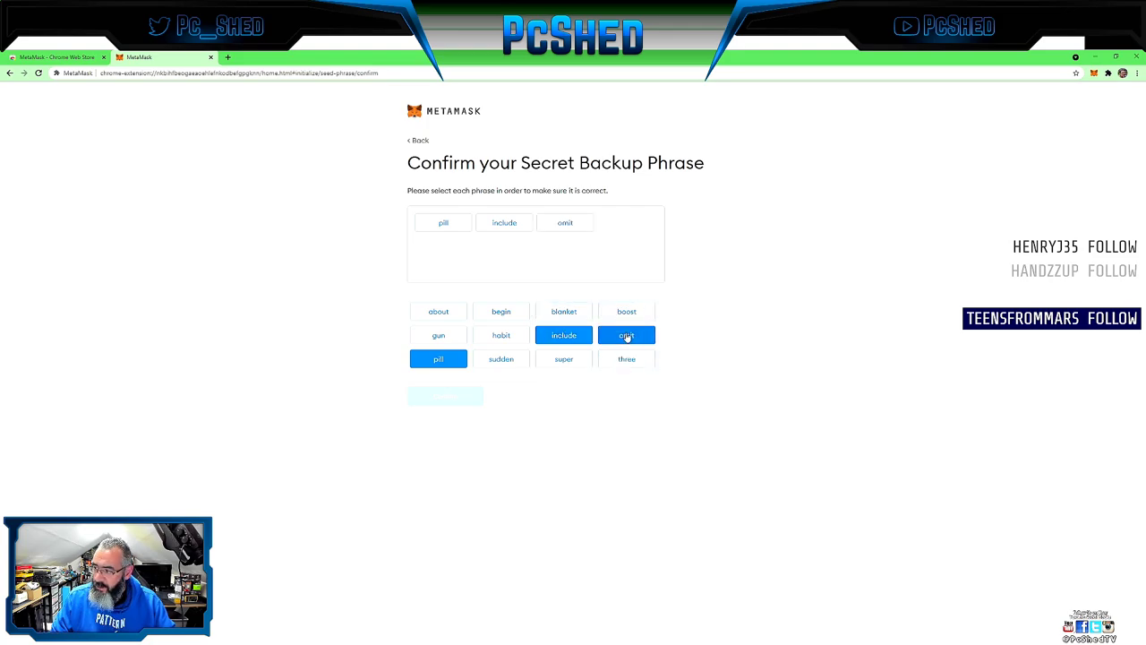
{"action": "left_click", "coordinate": [631, 362]}
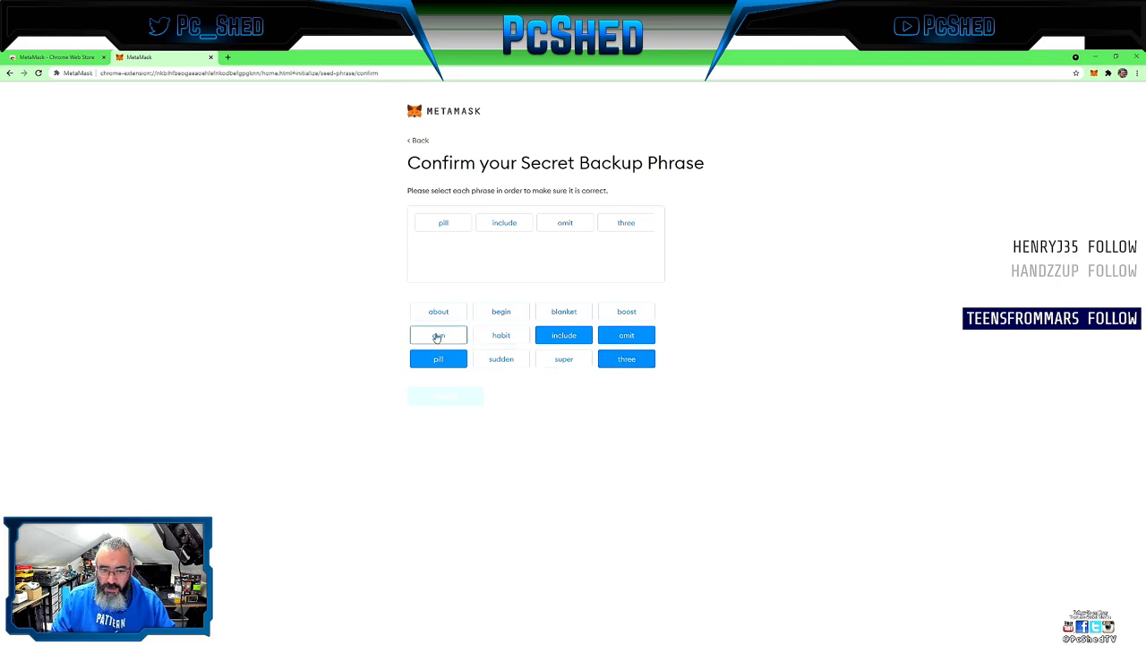
{"action": "left_click", "coordinate": [439, 337]}
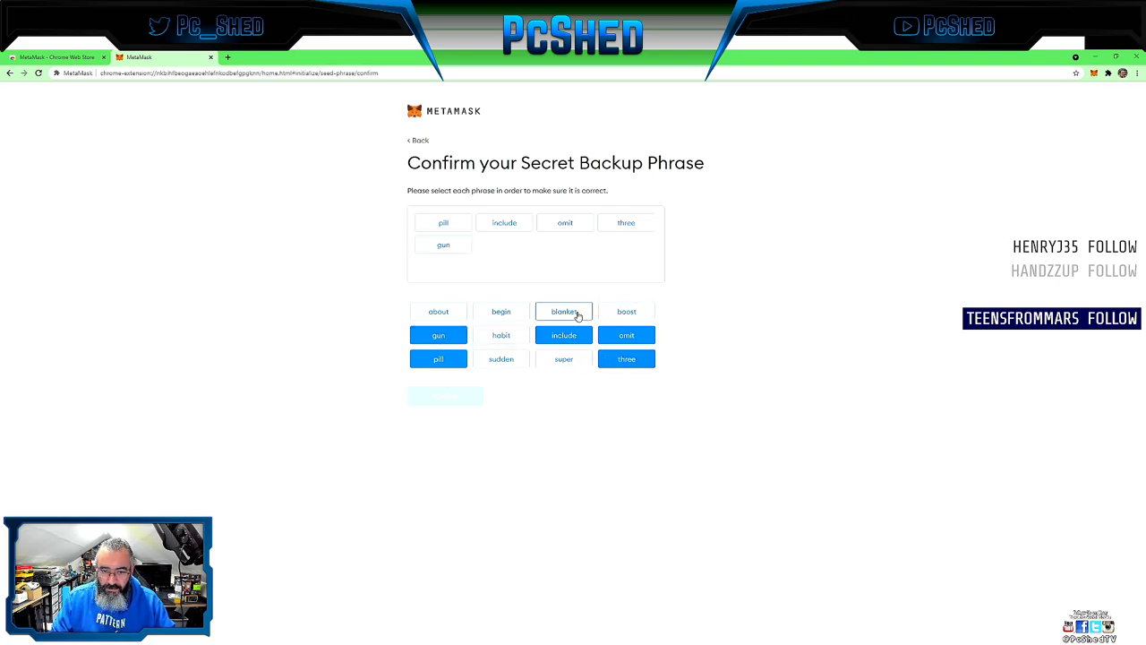
{"action": "left_click", "coordinate": [577, 313]}
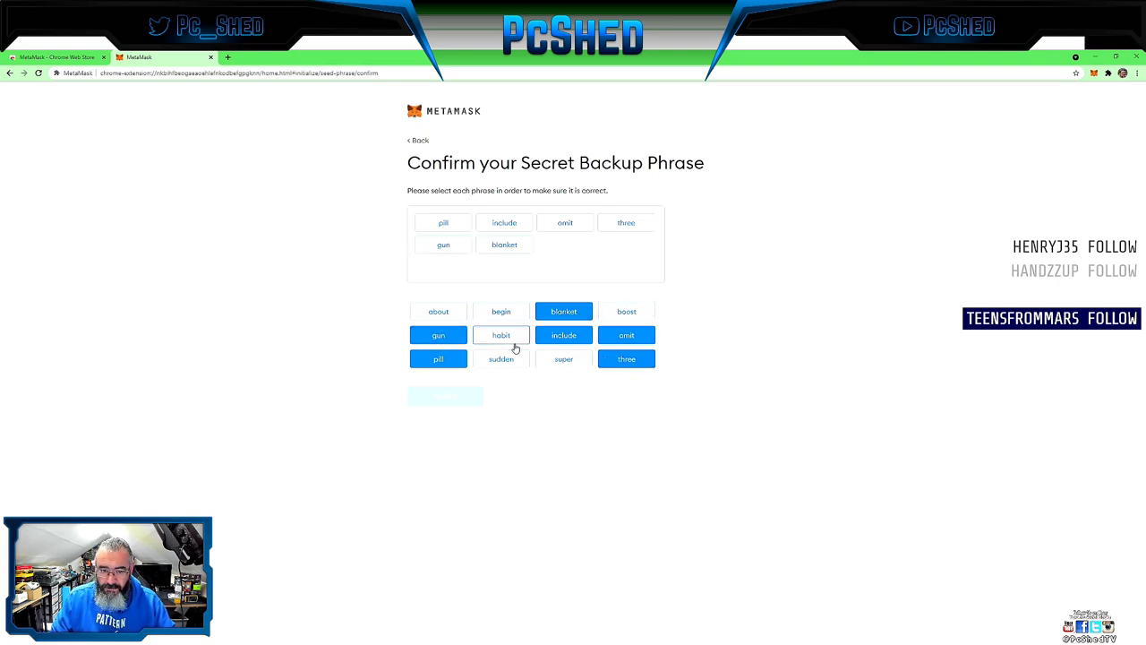
Place the remaining six words in order and confirm the backup phrase
{"action": "left_click", "coordinate": [502, 313]}
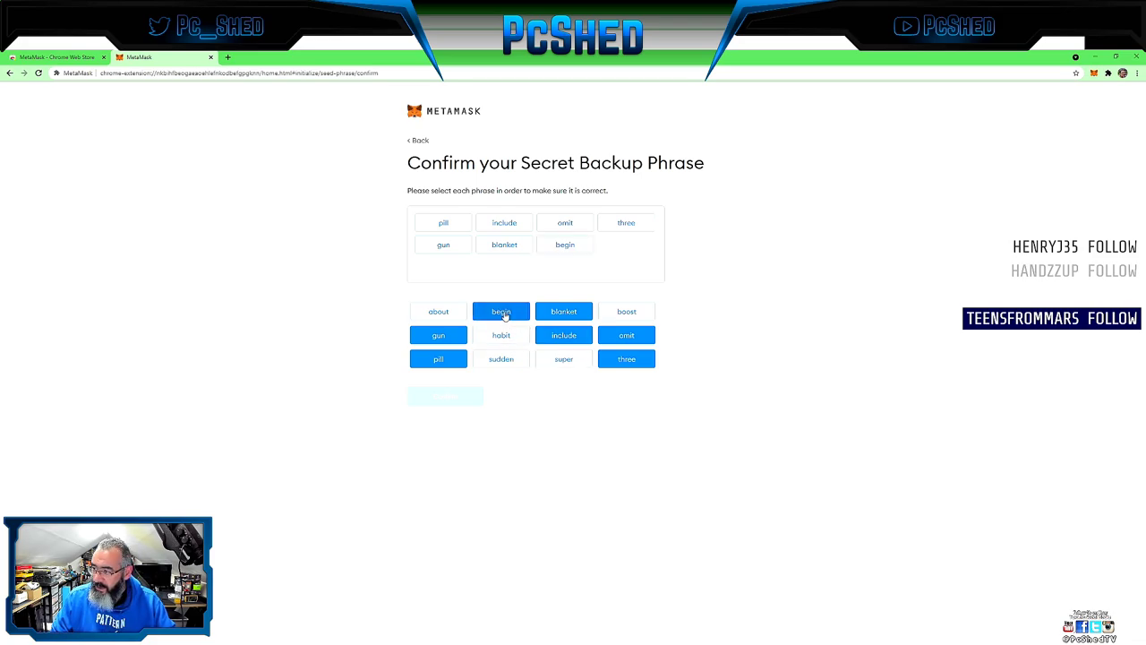
{"action": "left_click", "coordinate": [507, 362]}
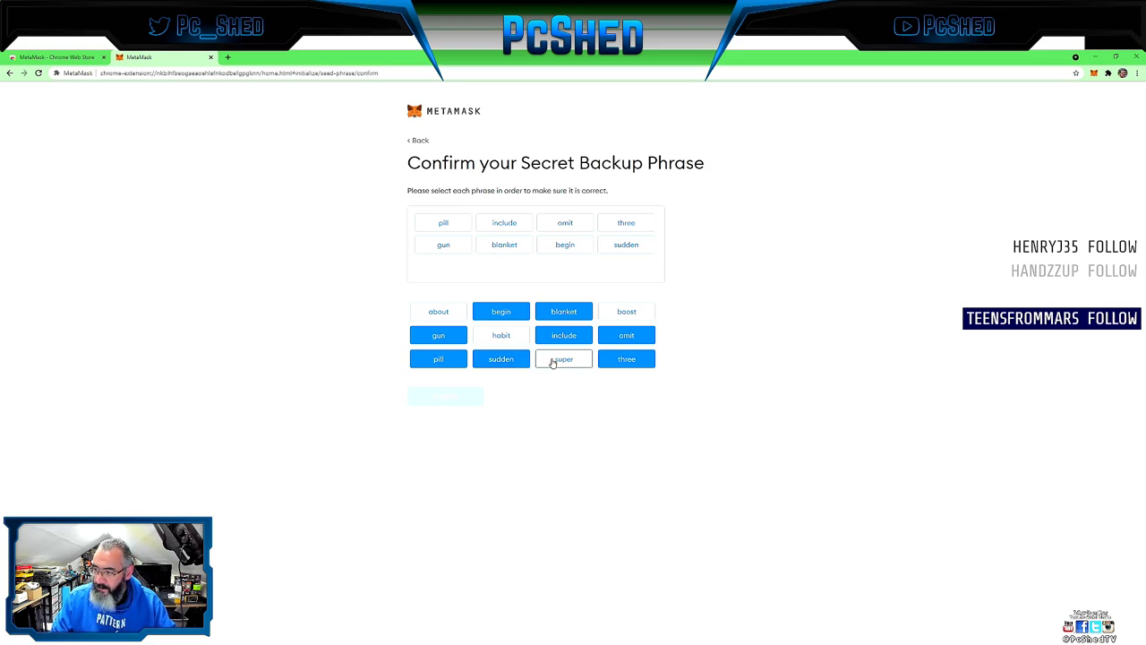
{"action": "left_click", "coordinate": [552, 361]}
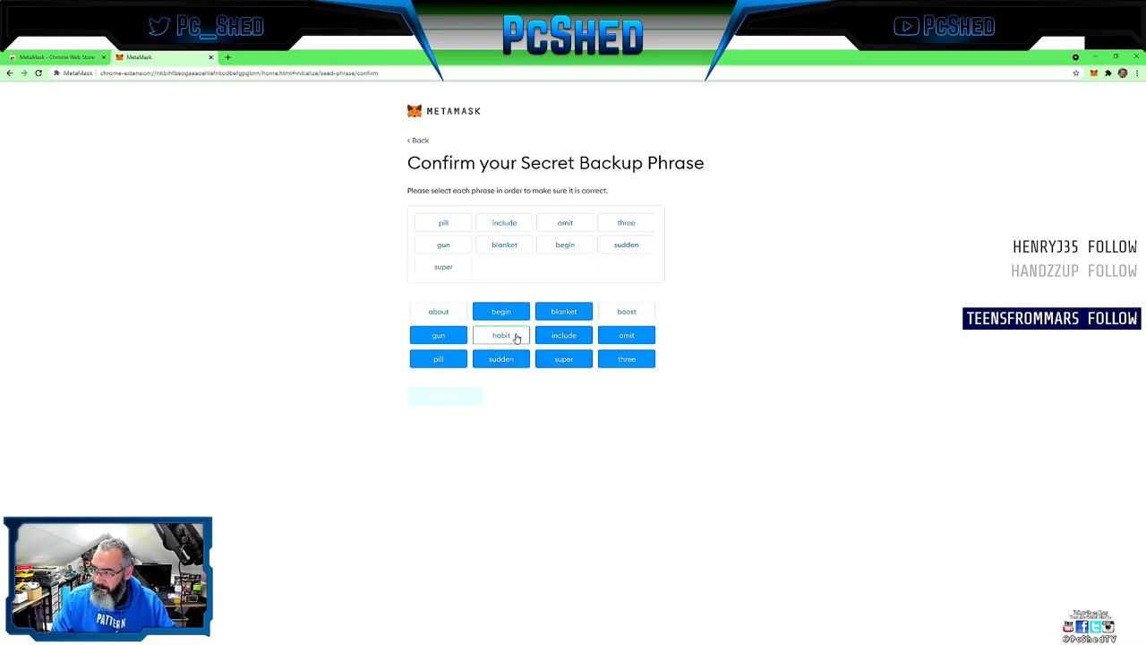
{"action": "left_click", "coordinate": [518, 336]}
{"action": "left_click", "coordinate": [445, 314]}
{"action": "left_click", "coordinate": [627, 311]}
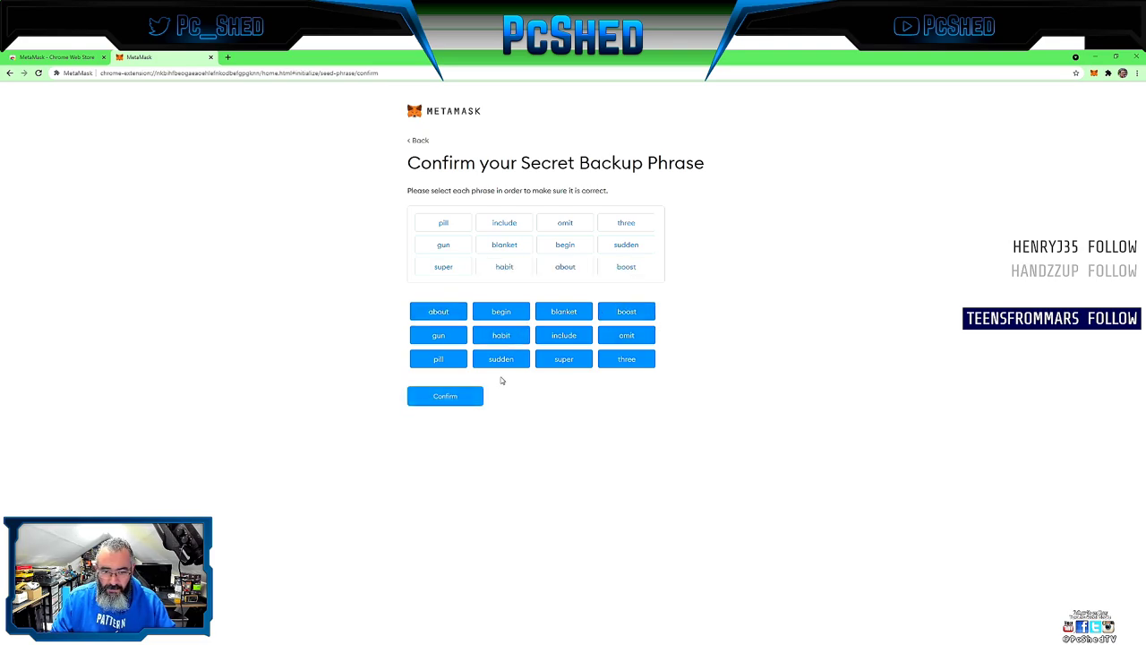
{"action": "left_click", "coordinate": [455, 395]}
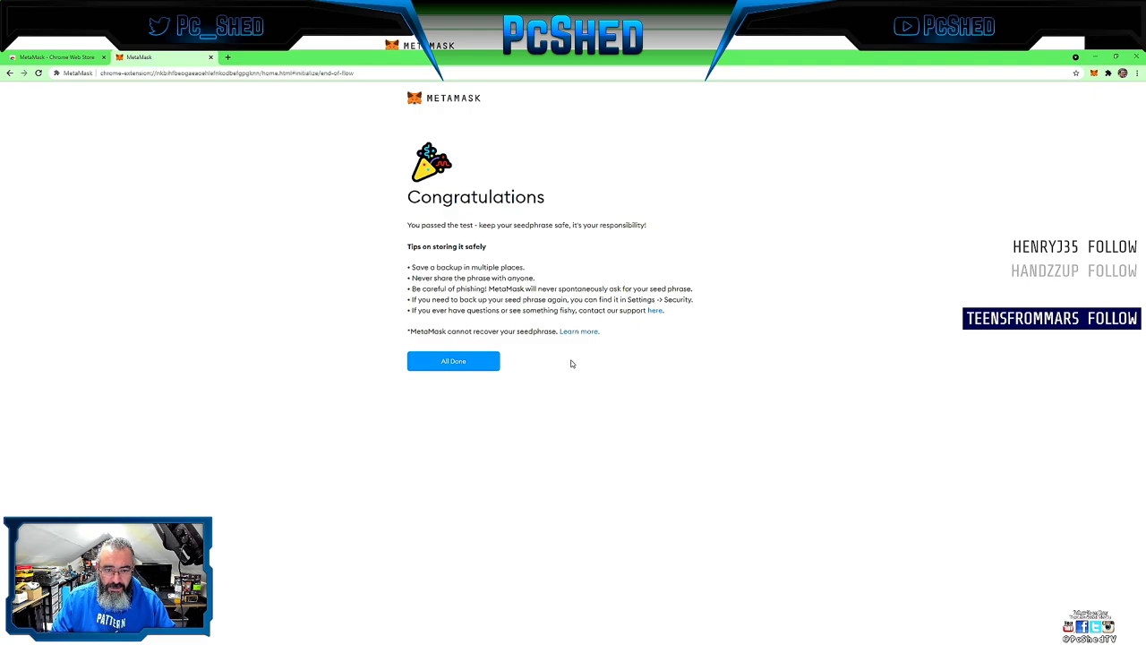
Click All Done and close the What's new notice to reveal Account 1 with 0 ETH
{"action": "left_click", "coordinate": [457, 363]}
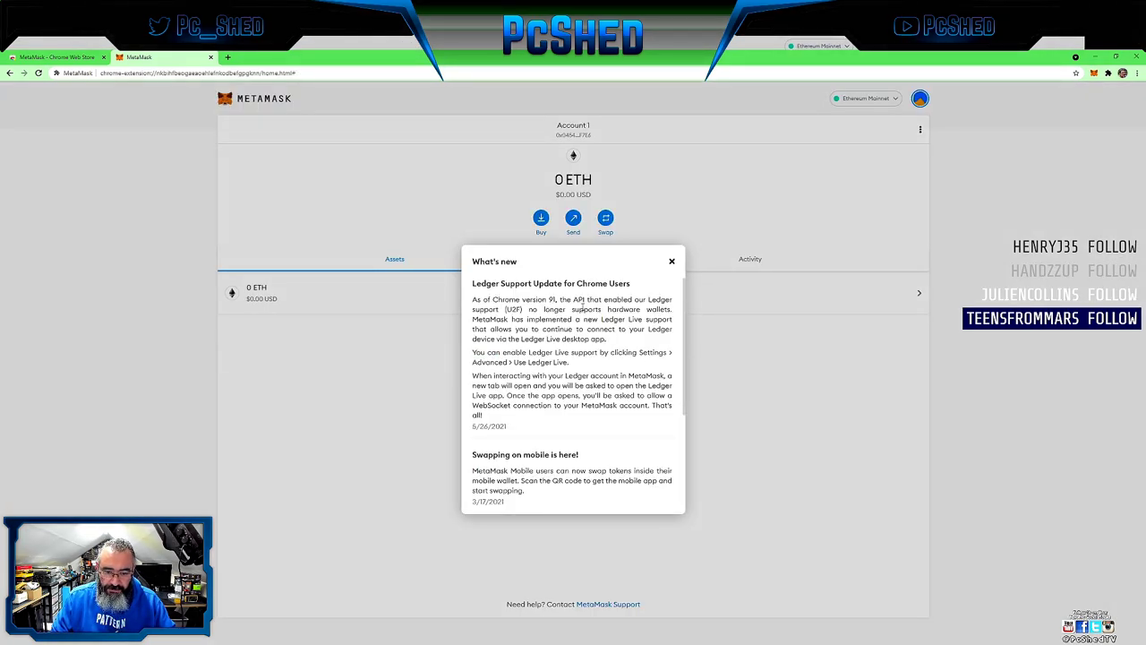
{"action": "scroll", "coordinate": [582, 305], "scroll_direction": "down", "scroll_amount": 4}
{"action": "scroll", "coordinate": [582, 305], "scroll_direction": "up", "scroll_amount": 4}
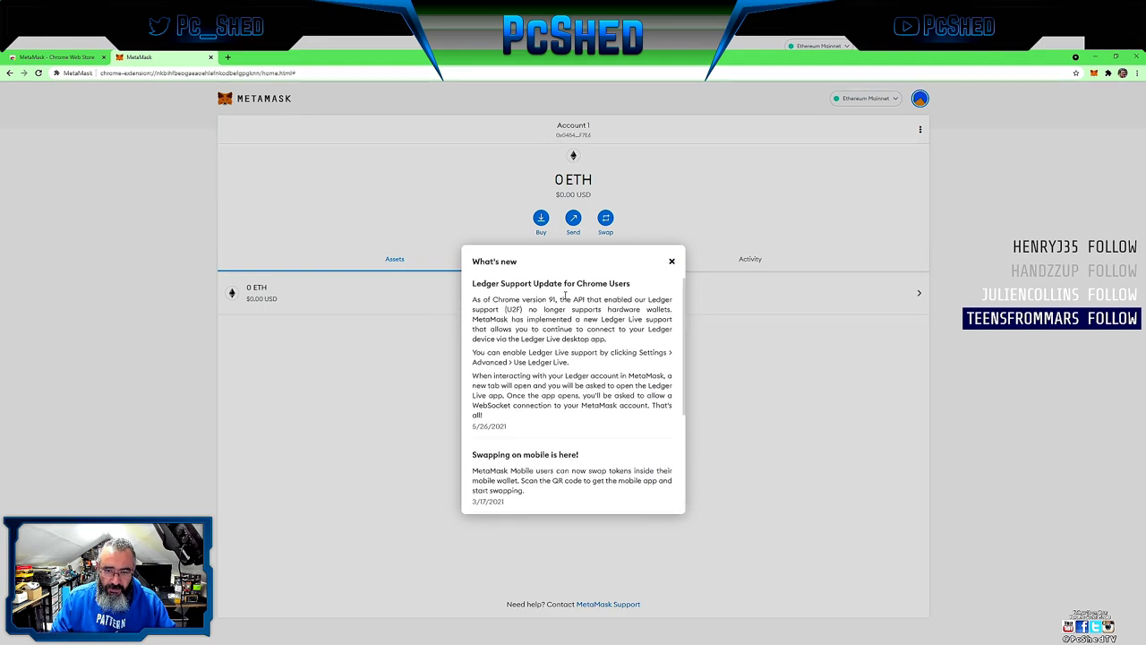
{"action": "left_click", "coordinate": [671, 262]}
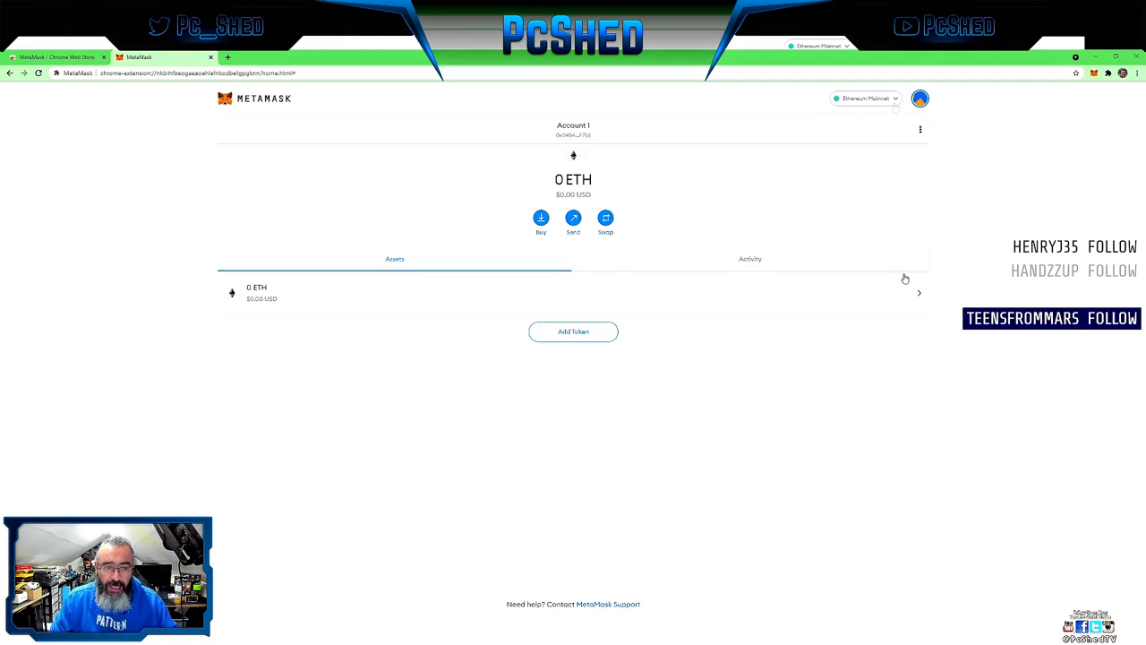
Search for pancakeswap in a new tab and open the pancakeswap.finance home page
{"action": "left_click", "coordinate": [227, 57]}
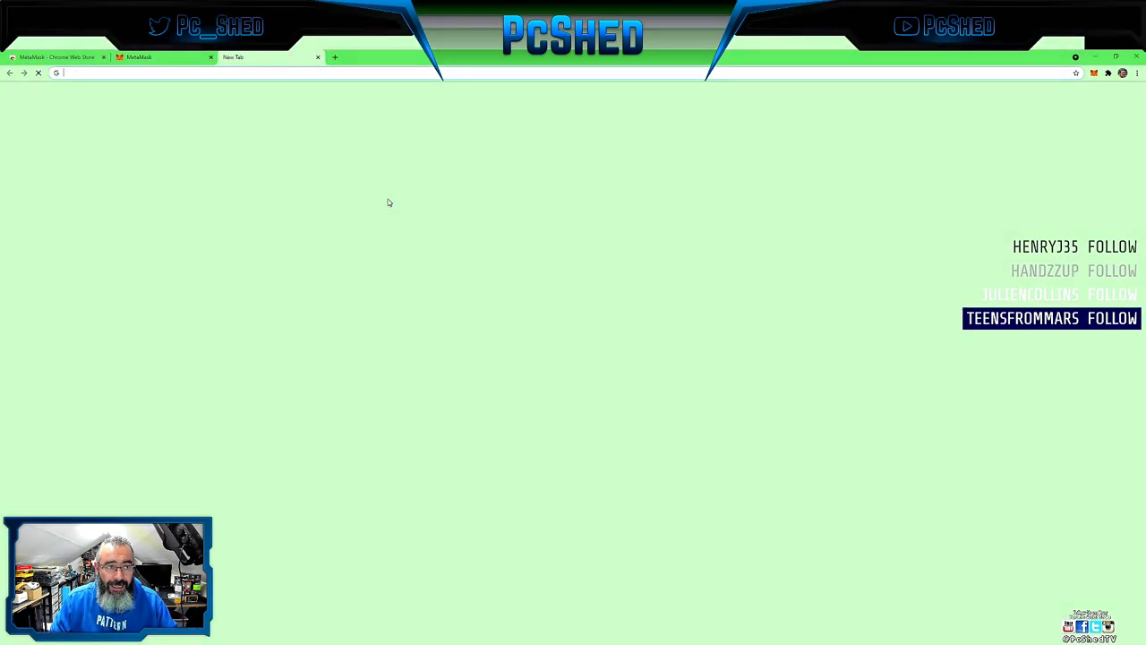
{"action": "type", "text": "pancakeswap"}
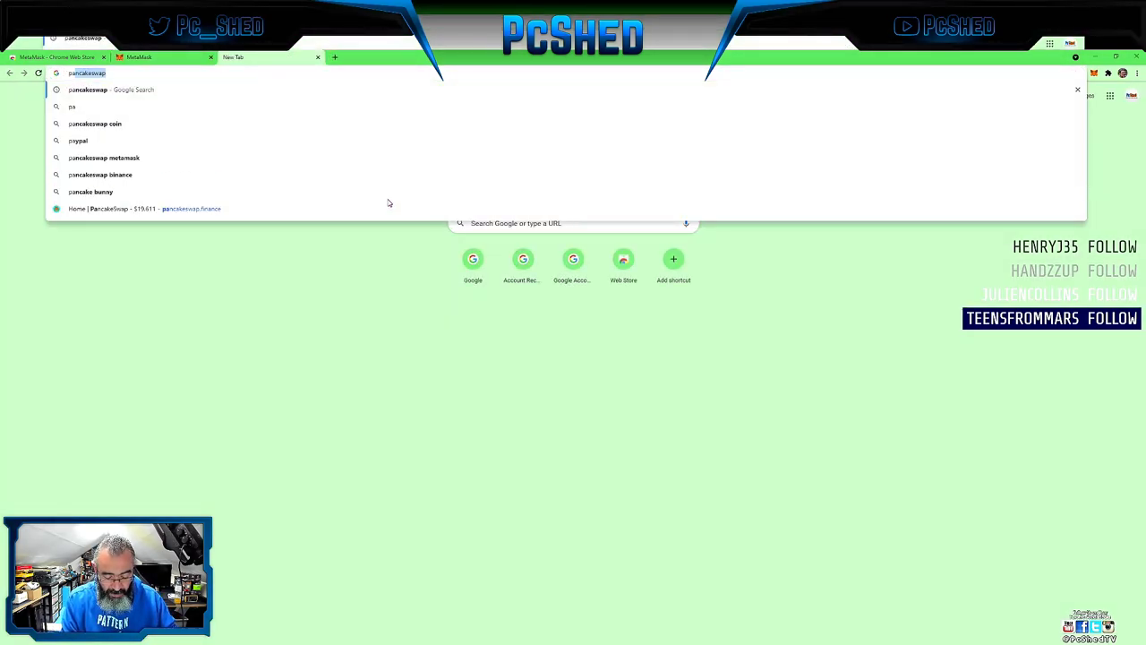
{"action": "key", "text": "Return"}
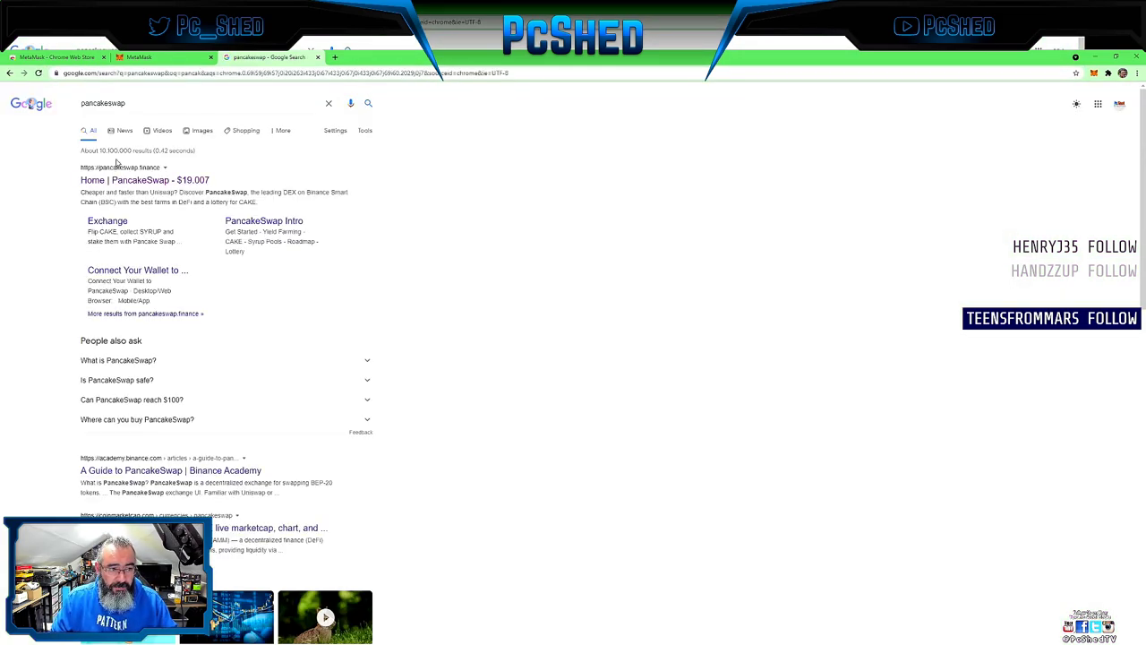
{"action": "left_click", "coordinate": [153, 180]}
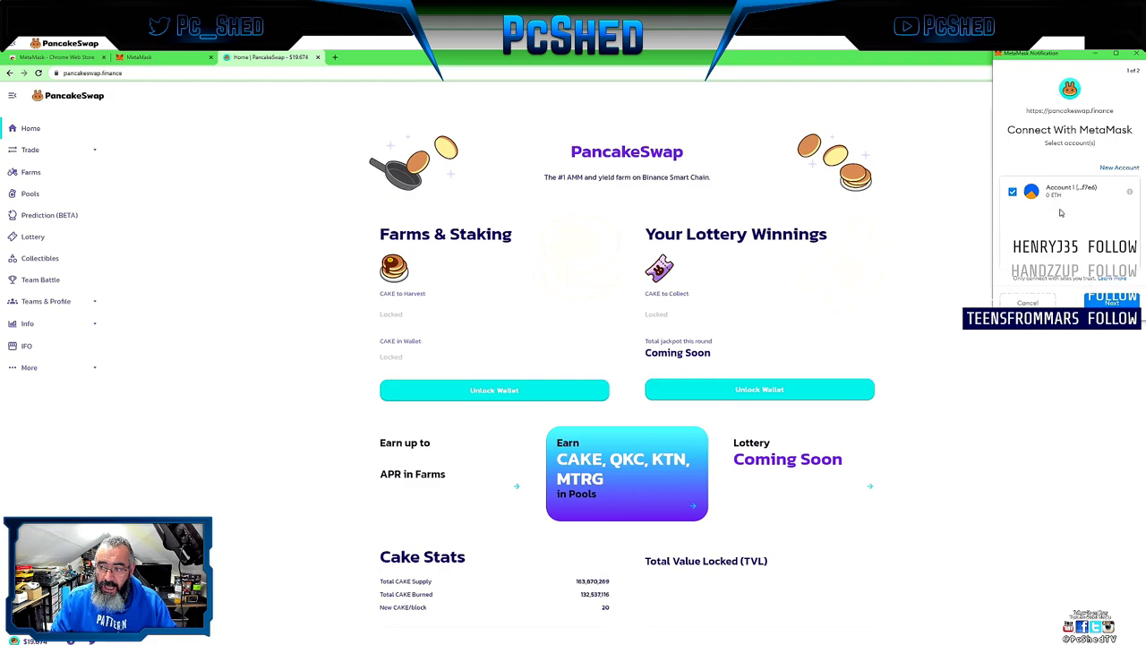
Connect Account 1 to PancakeSwap, switch to Binance Smart Chain, and check the 0 BNB balance
{"action": "left_click", "coordinate": [1108, 303]}
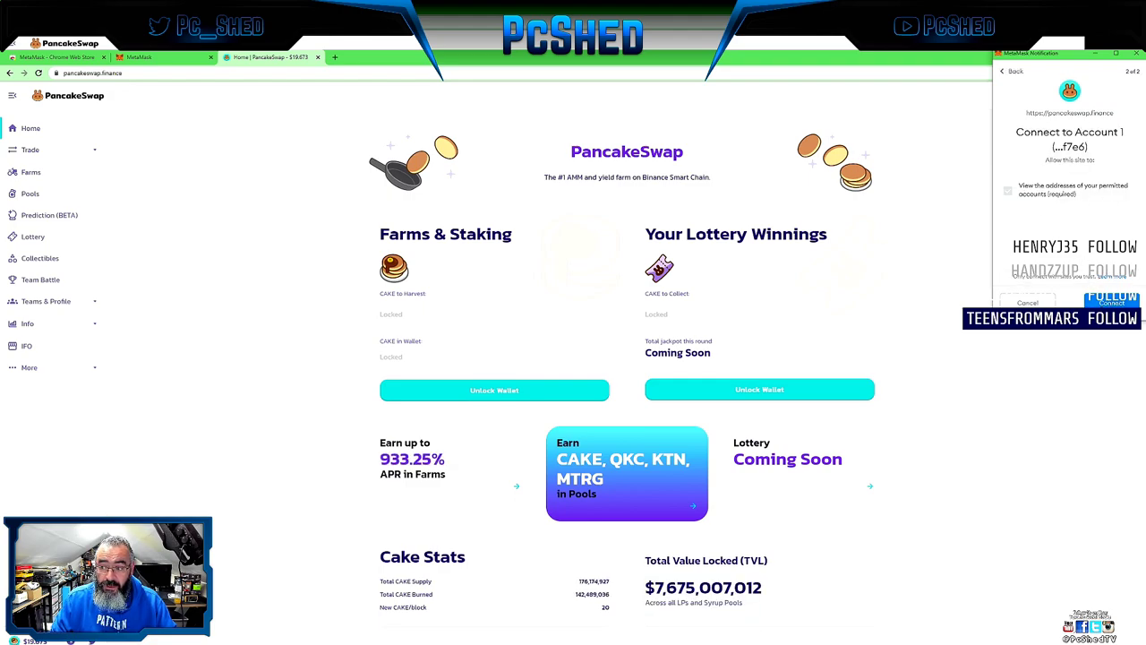
{"action": "left_click", "coordinate": [1112, 303]}
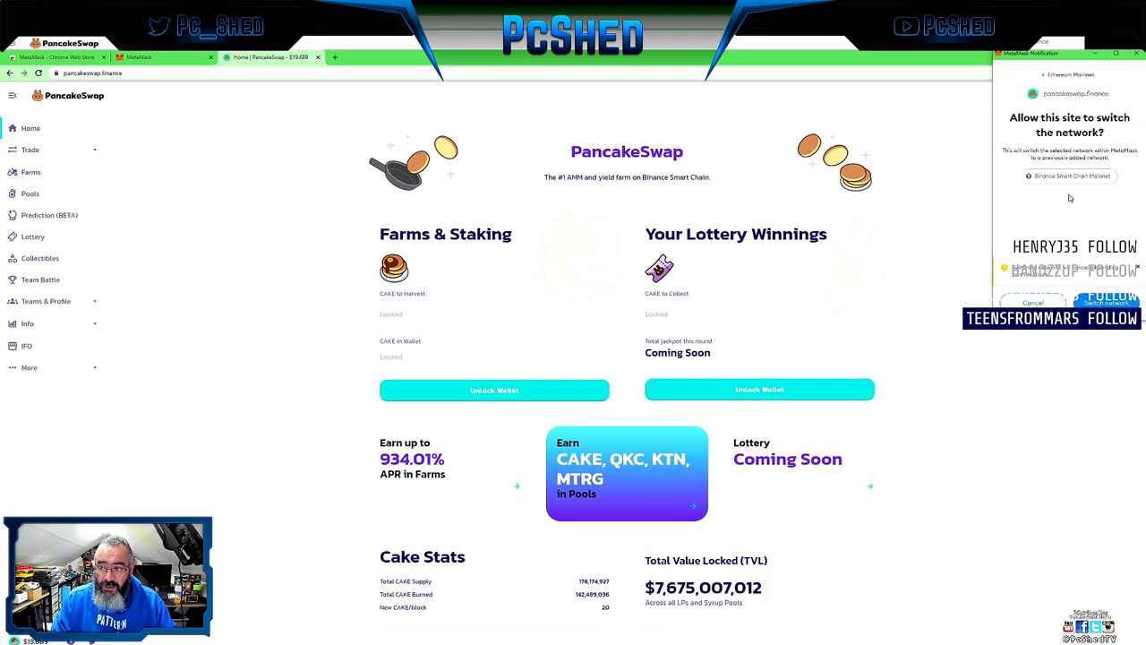
{"action": "left_click", "coordinate": [1125, 302]}
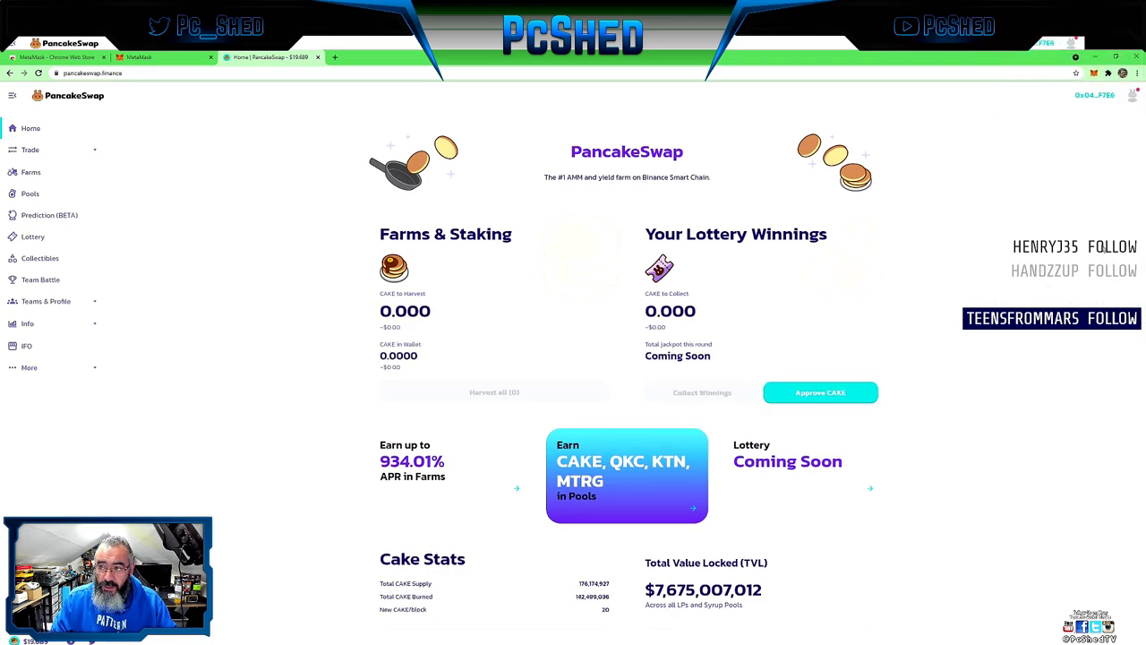
{"action": "left_click", "coordinate": [1095, 76]}
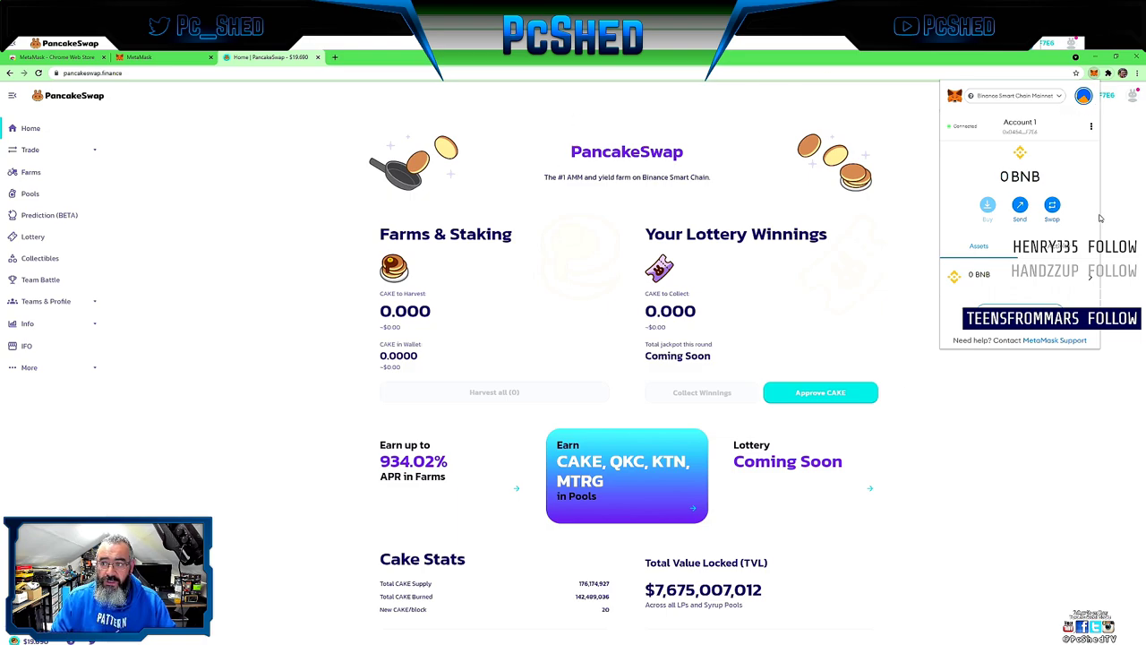
Review the network list, lock MetaMask from the account menu, and close the PancakeSwap tab
{"action": "left_click", "coordinate": [1053, 98]}
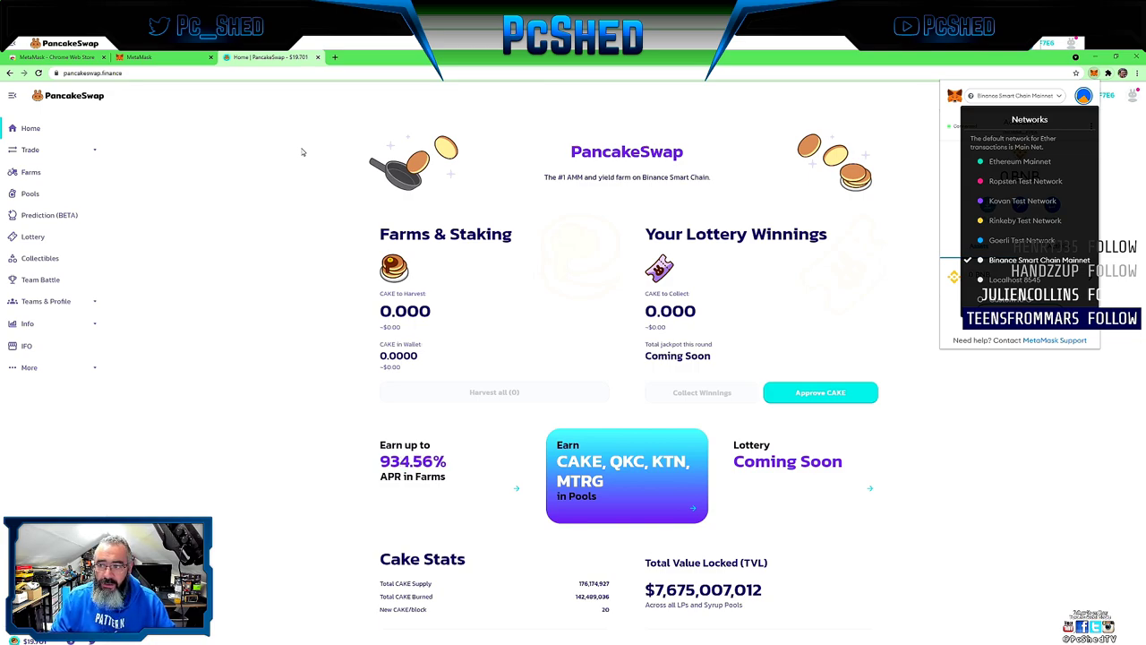
{"action": "left_click", "coordinate": [989, 410]}
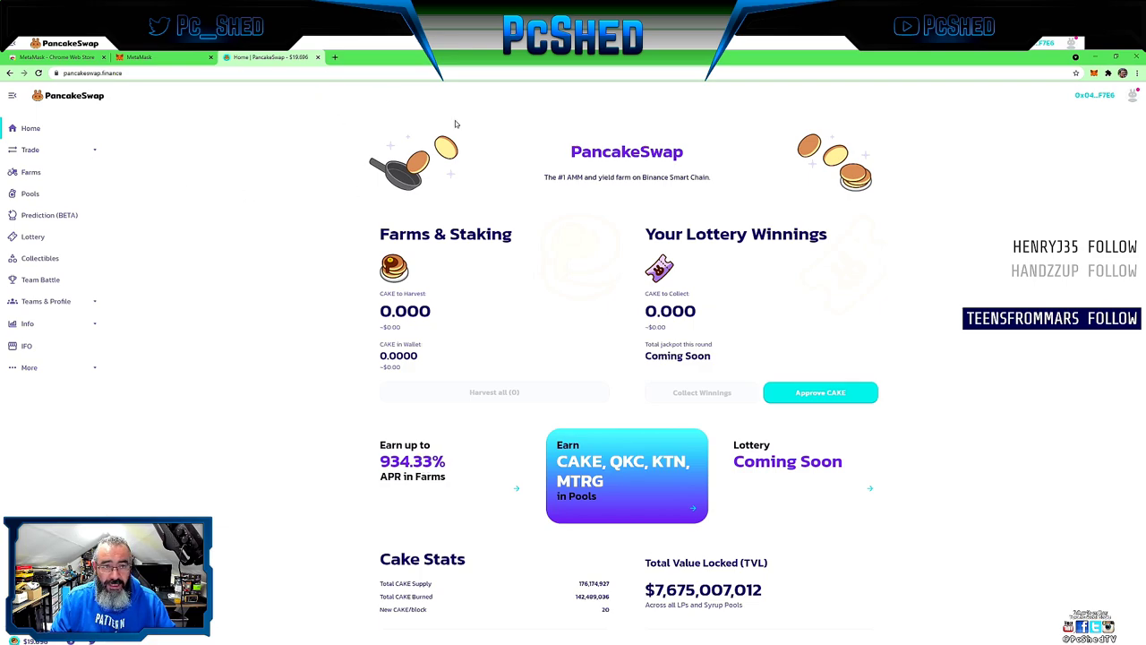
{"action": "left_click", "coordinate": [1094, 73]}
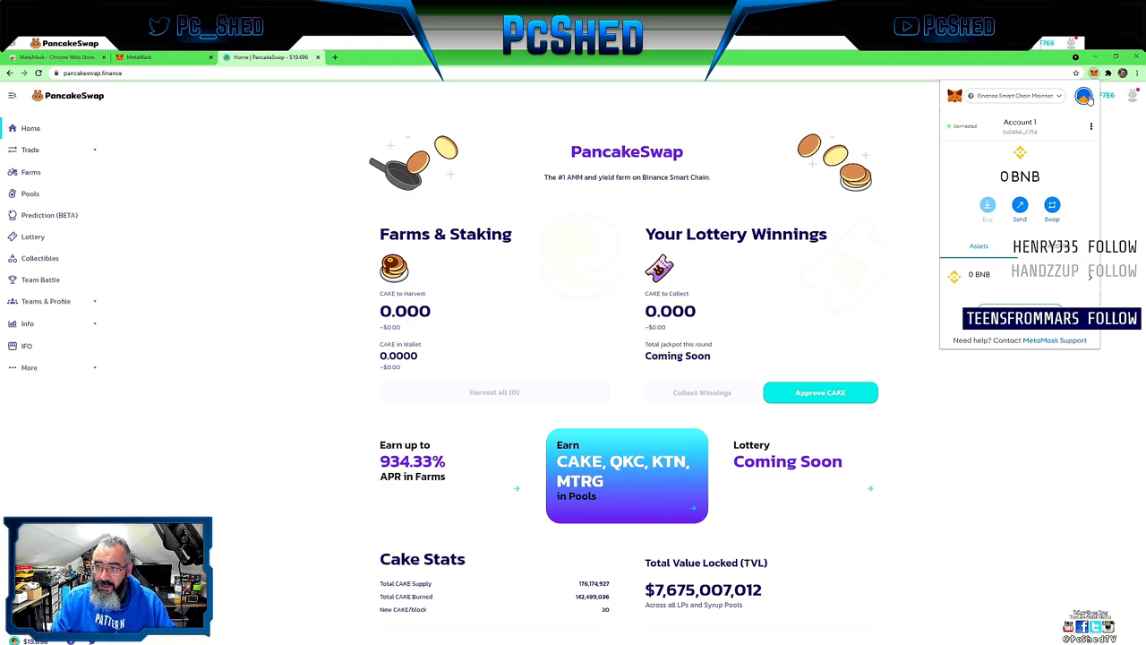
{"action": "left_click", "coordinate": [1083, 96]}
{"action": "left_click", "coordinate": [1074, 118]}
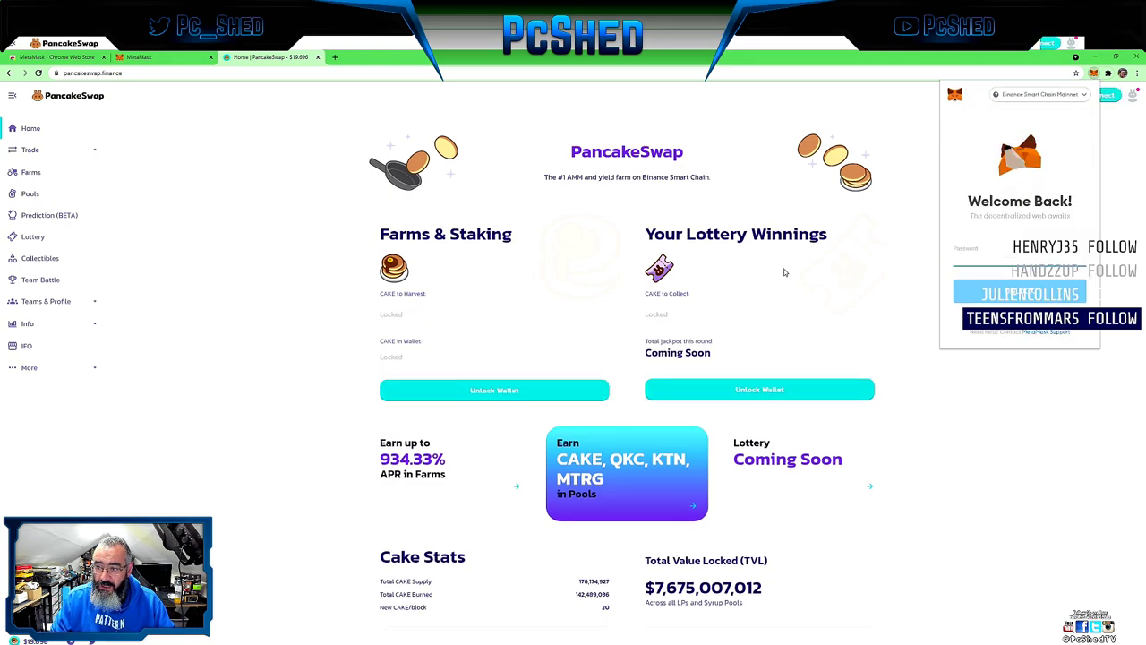
{"action": "left_click", "coordinate": [317, 56]}
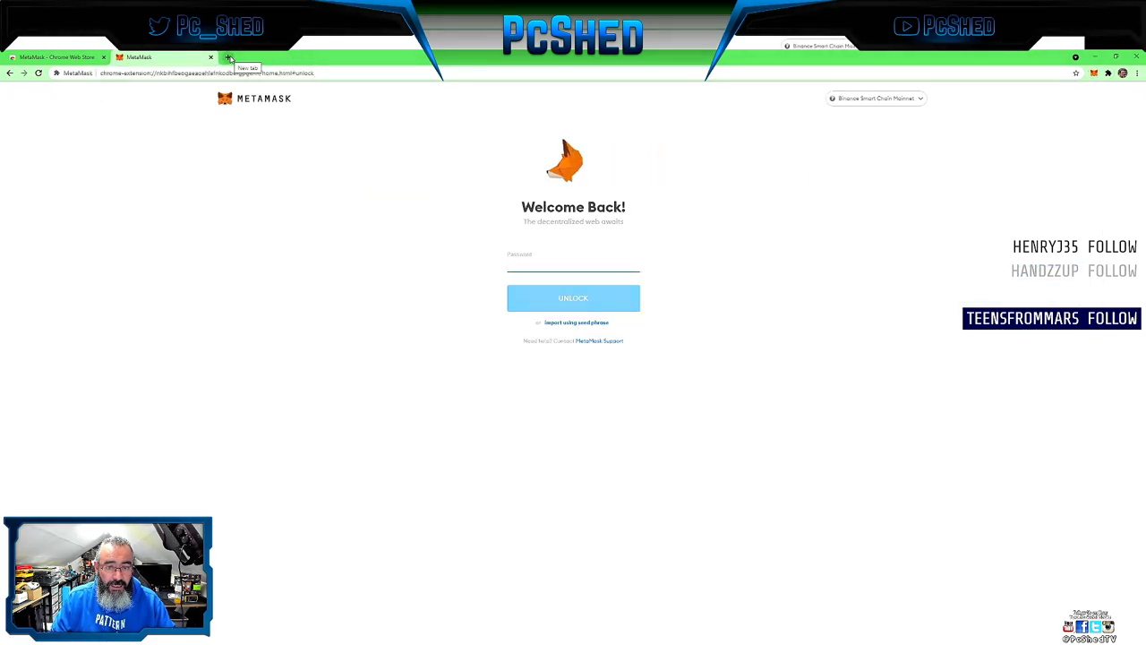
Search 'binance chain wallet' in a new tab and open its Chrome Web Store listing
{"action": "left_click", "coordinate": [228, 58]}
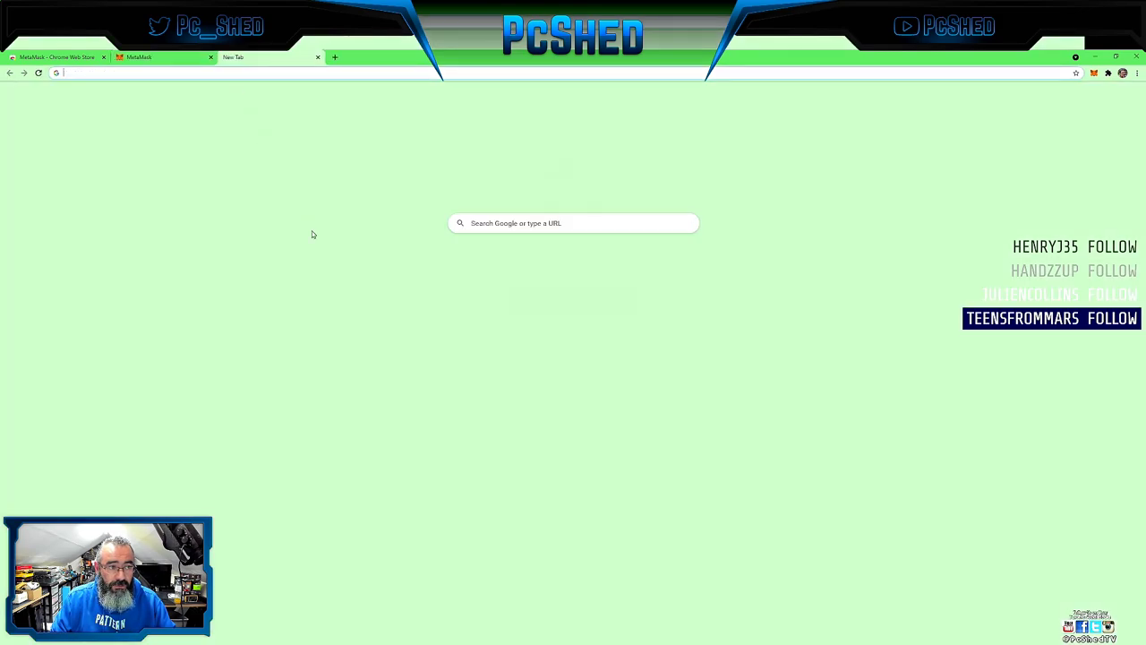
{"action": "type", "text": "bi"}
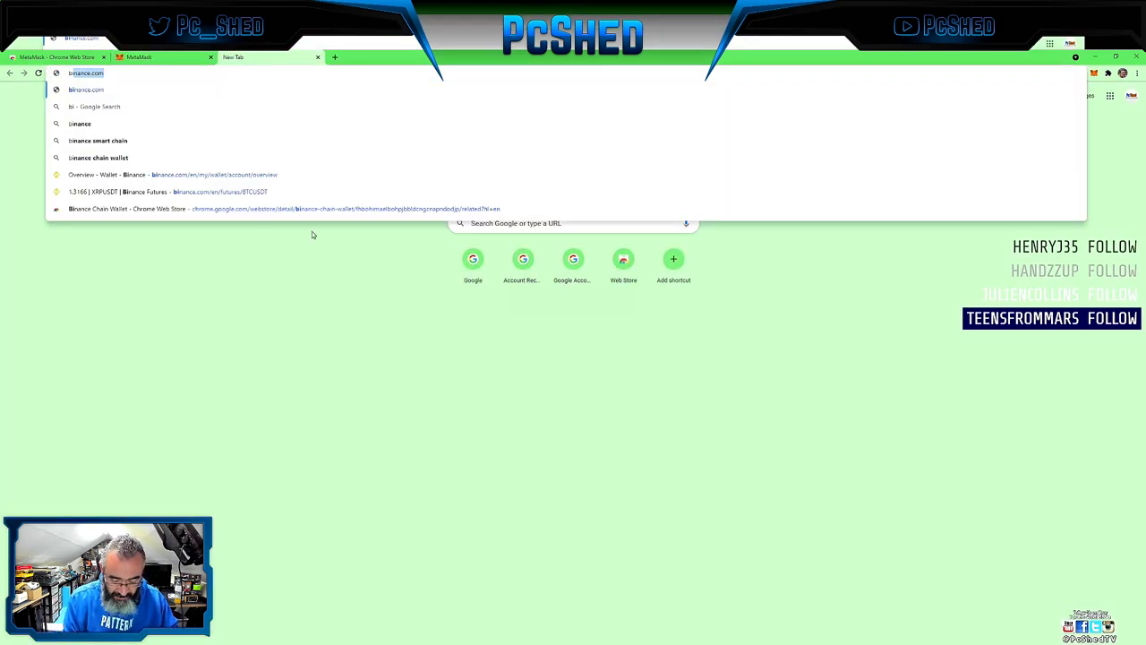
{"action": "type", "text": "nance"}
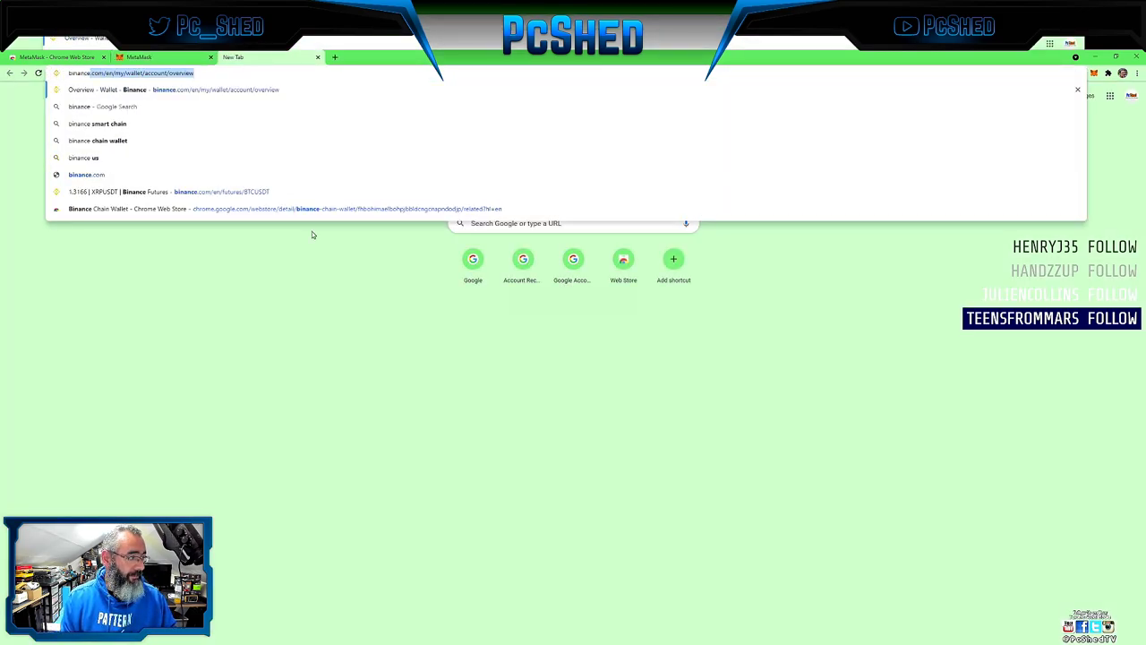
{"action": "type", "text": " chain "}
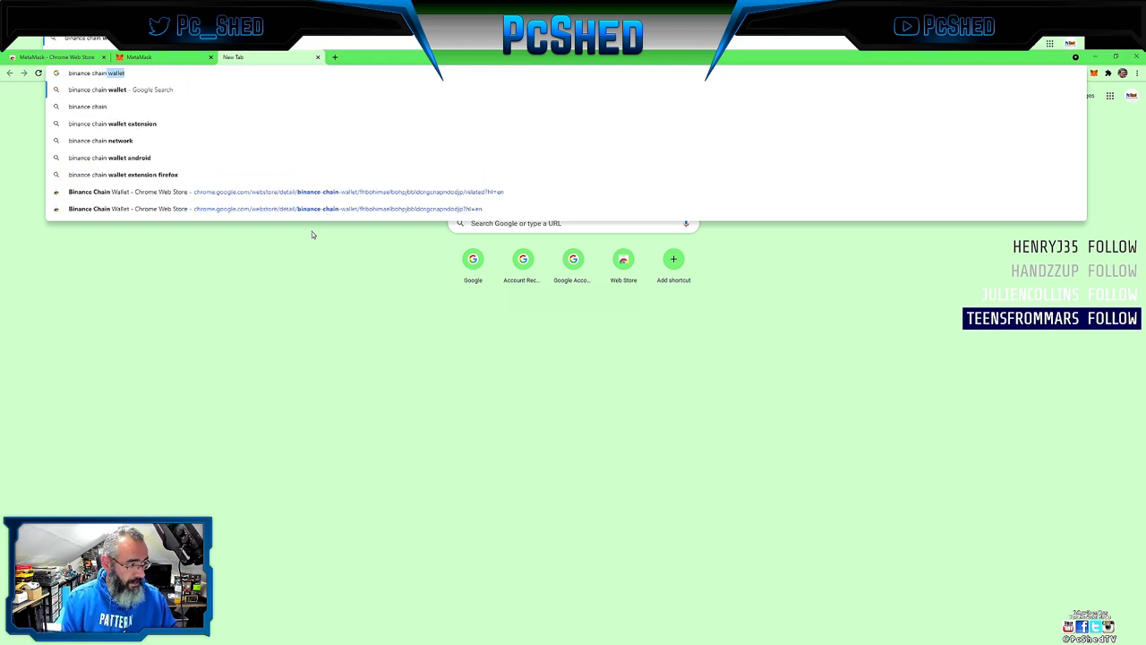
{"action": "type", "text": "wallet"}
{"action": "key", "text": "Return"}
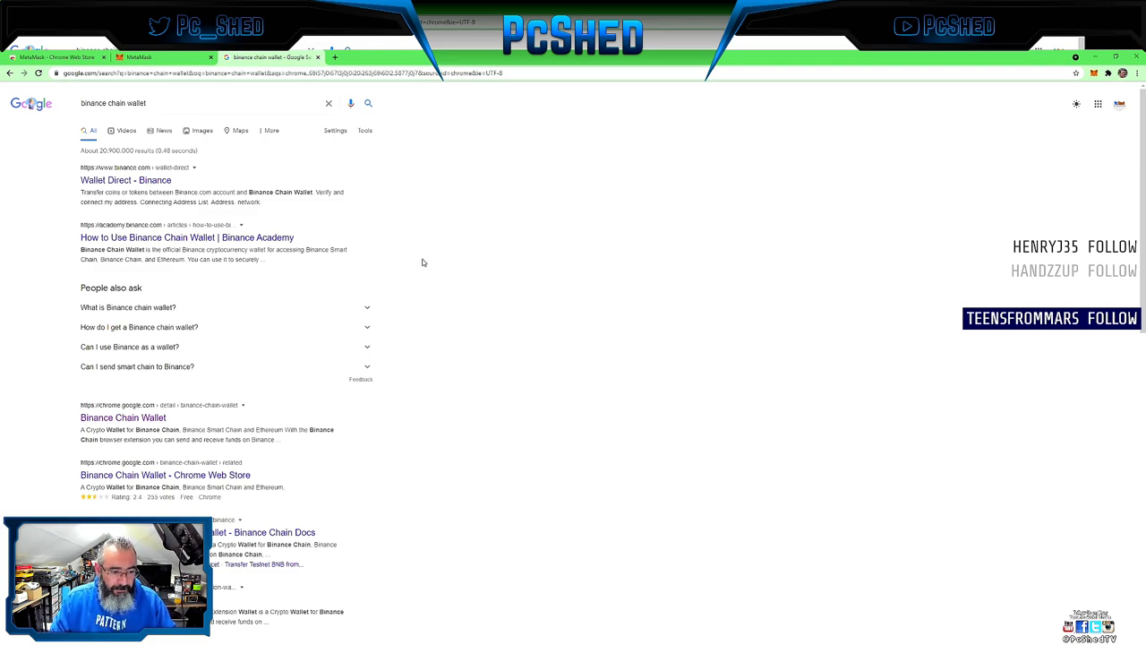
{"action": "left_click", "coordinate": [234, 474]}
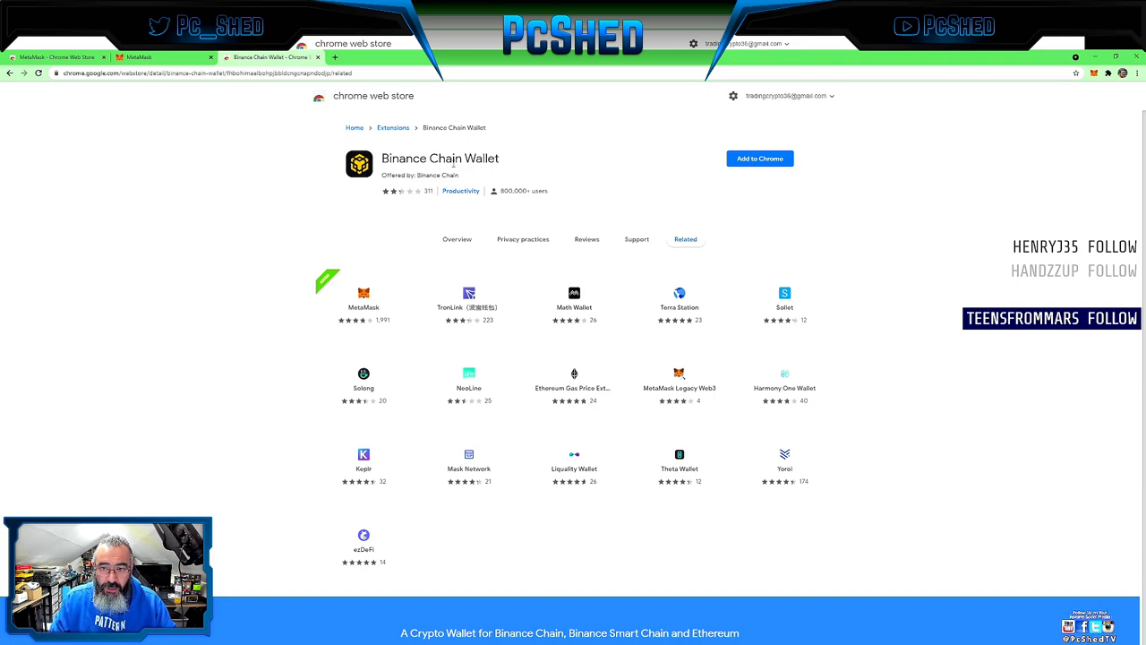
Add the Binance Chain Wallet extension to Chrome and dismiss the added notice
{"action": "left_click", "coordinate": [741, 164]}
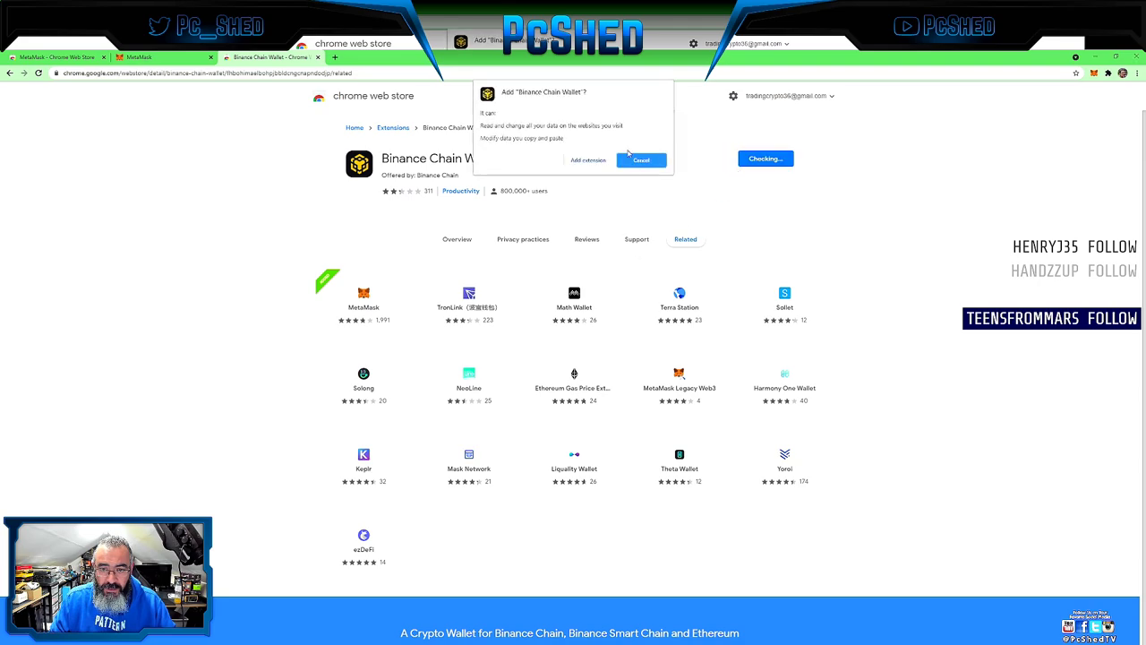
{"action": "left_click", "coordinate": [582, 161]}
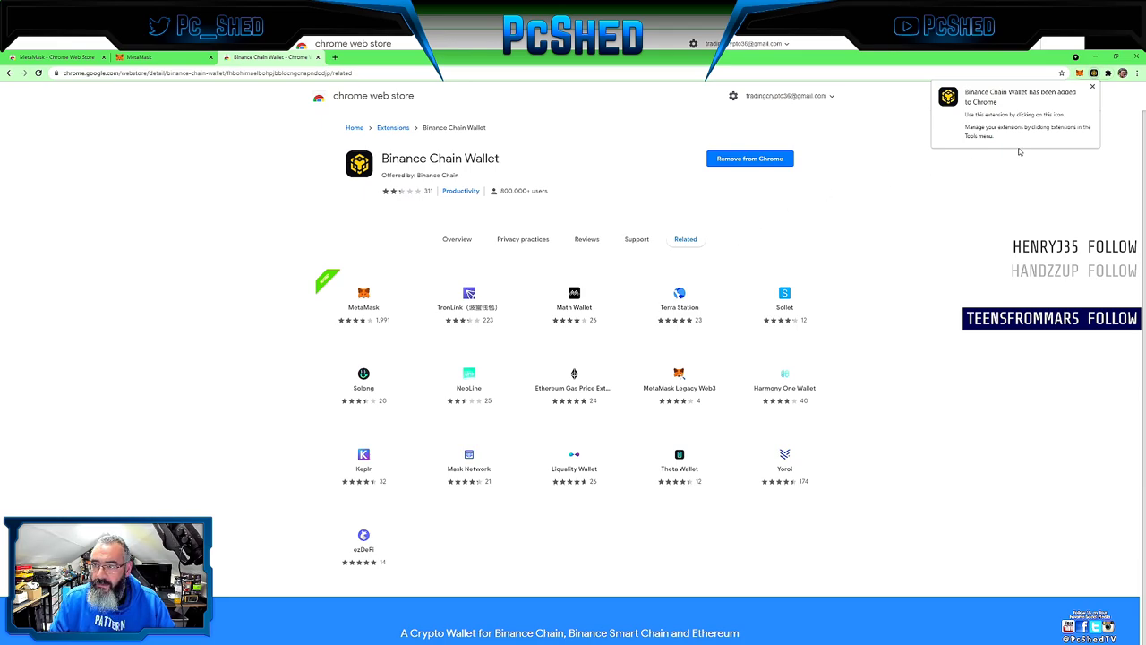
{"action": "left_click", "coordinate": [1094, 89]}
Pin Binance Chain Wallet to the toolbar and open its welcome screen
{"action": "left_click", "coordinate": [1109, 75]}
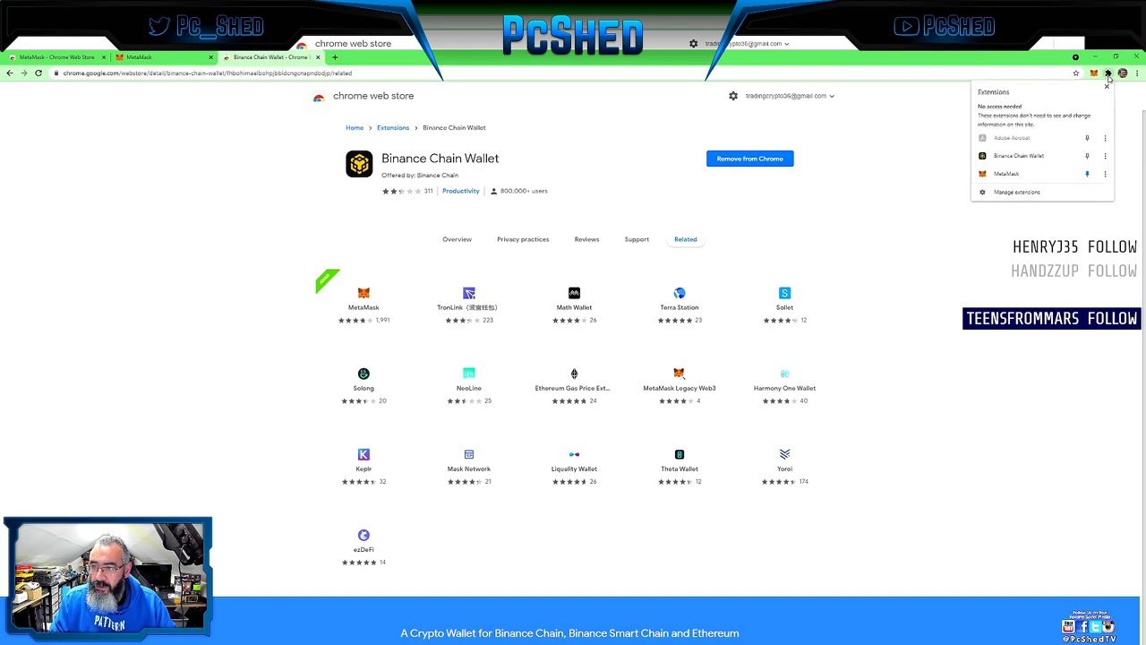
{"action": "left_click", "coordinate": [1088, 156]}
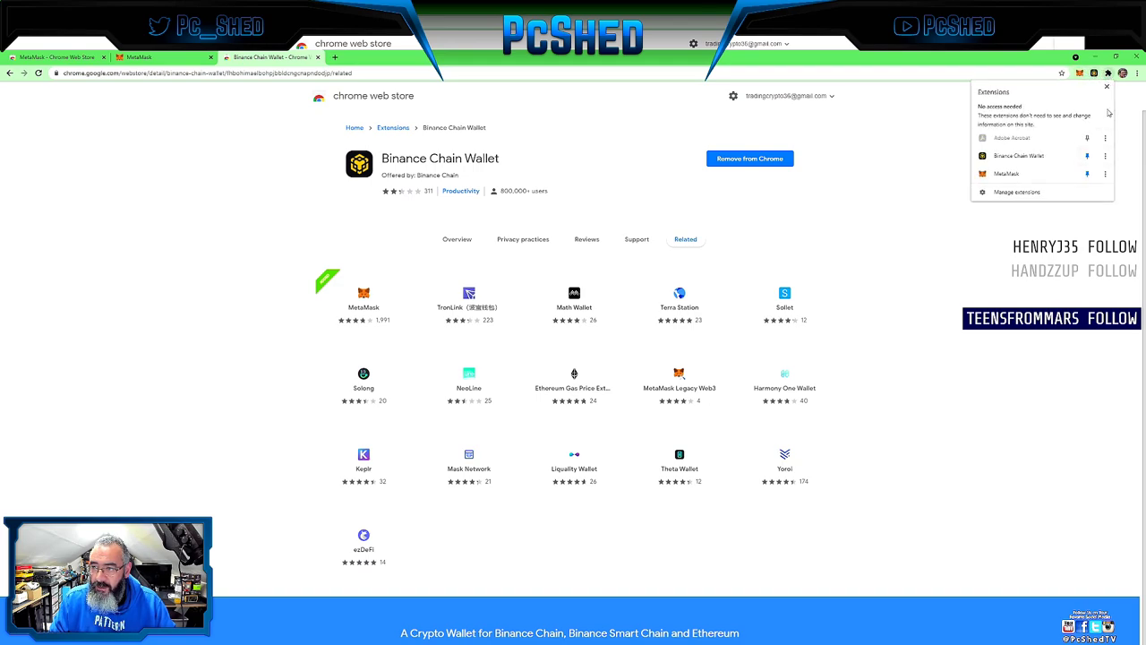
{"action": "left_click", "coordinate": [1107, 88]}
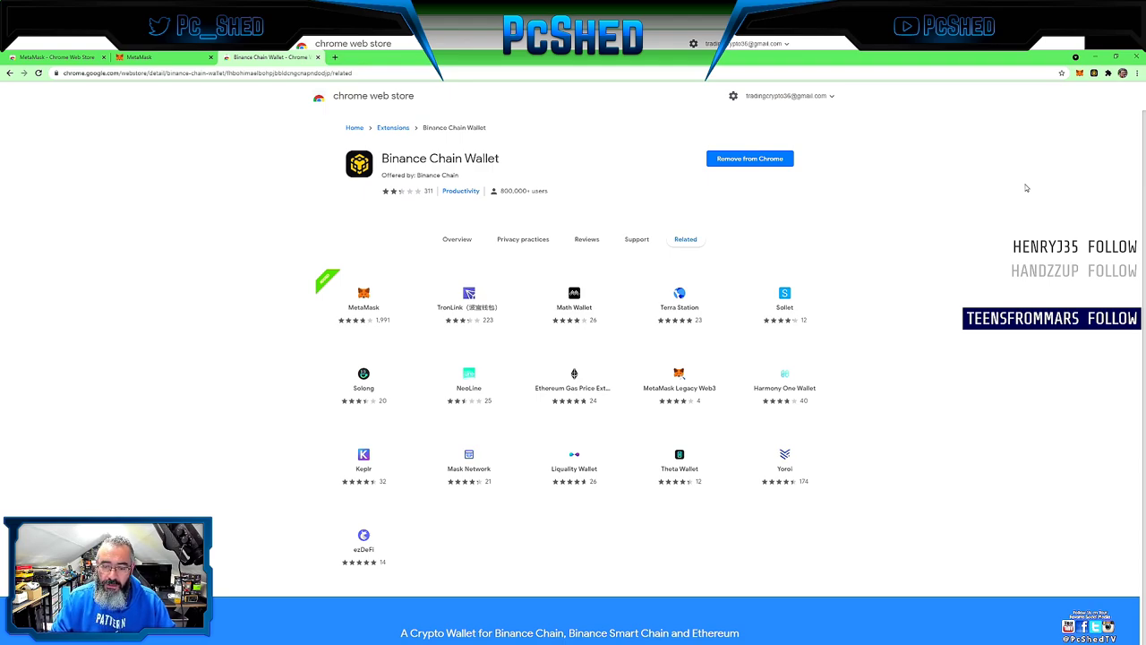
{"action": "left_click", "coordinate": [1095, 74]}
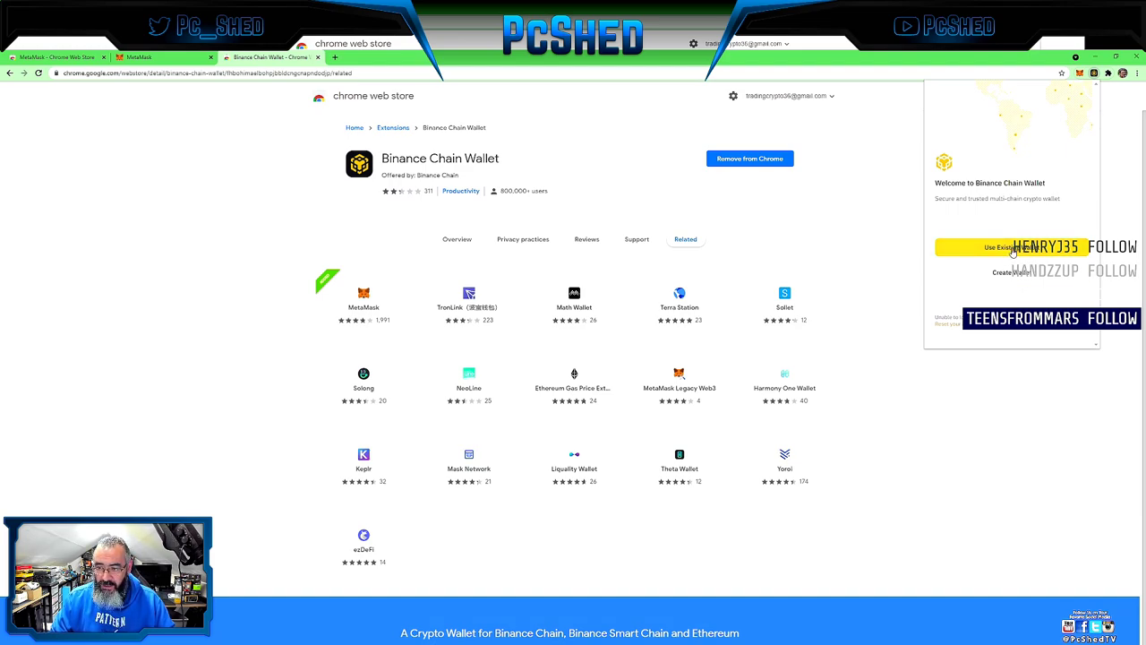
Choose to import an existing wallet by seed phrase and paste the seed phrase
{"action": "left_click", "coordinate": [1012, 251]}
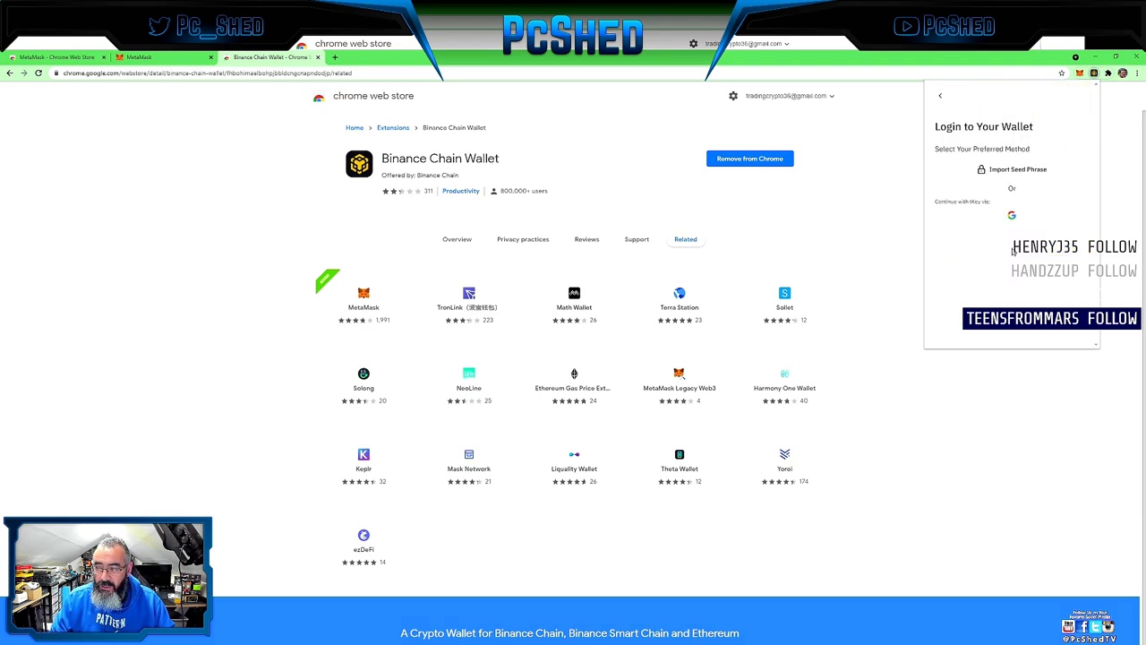
{"action": "left_click", "coordinate": [980, 167]}
{"action": "left_click", "coordinate": [1011, 169]}
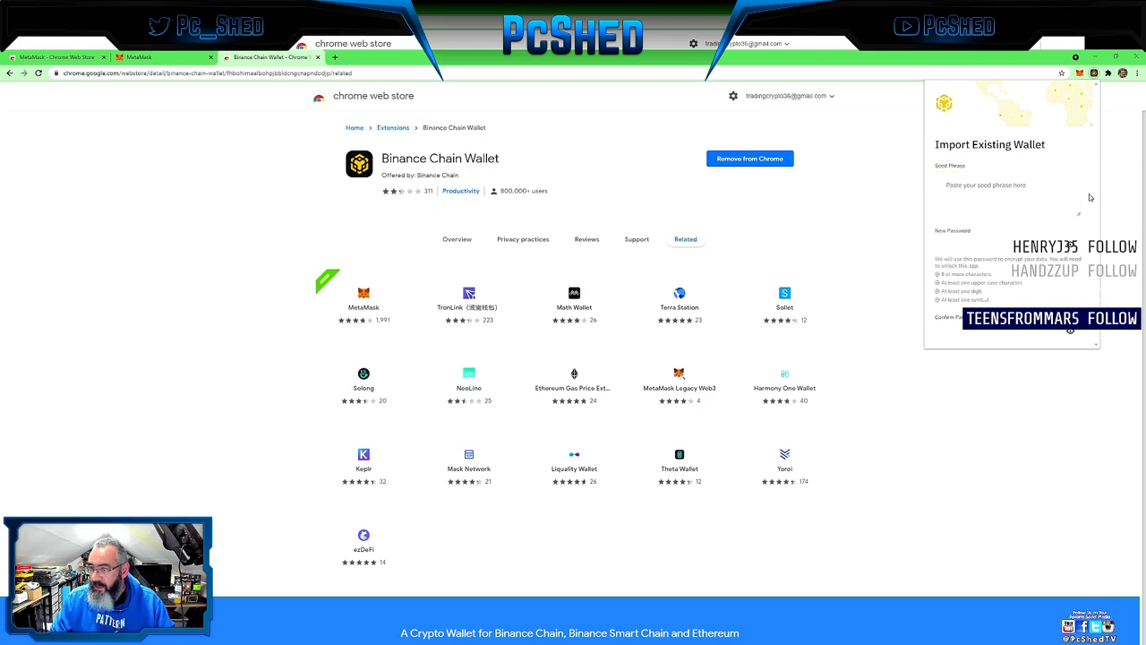
{"action": "left_click", "coordinate": [952, 185]}
{"action": "right_click", "coordinate": [952, 185]}
{"action": "left_click", "coordinate": [974, 251]}
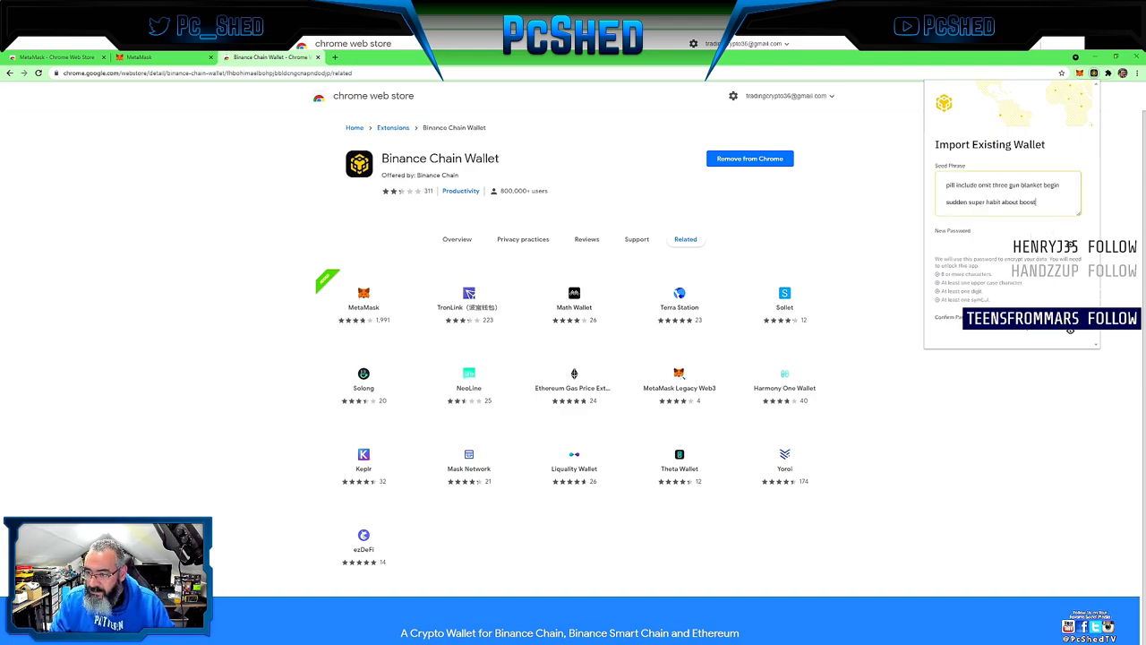
Enter and confirm a new wallet password, then import the wallet
{"action": "left_click", "coordinate": [990, 244]}
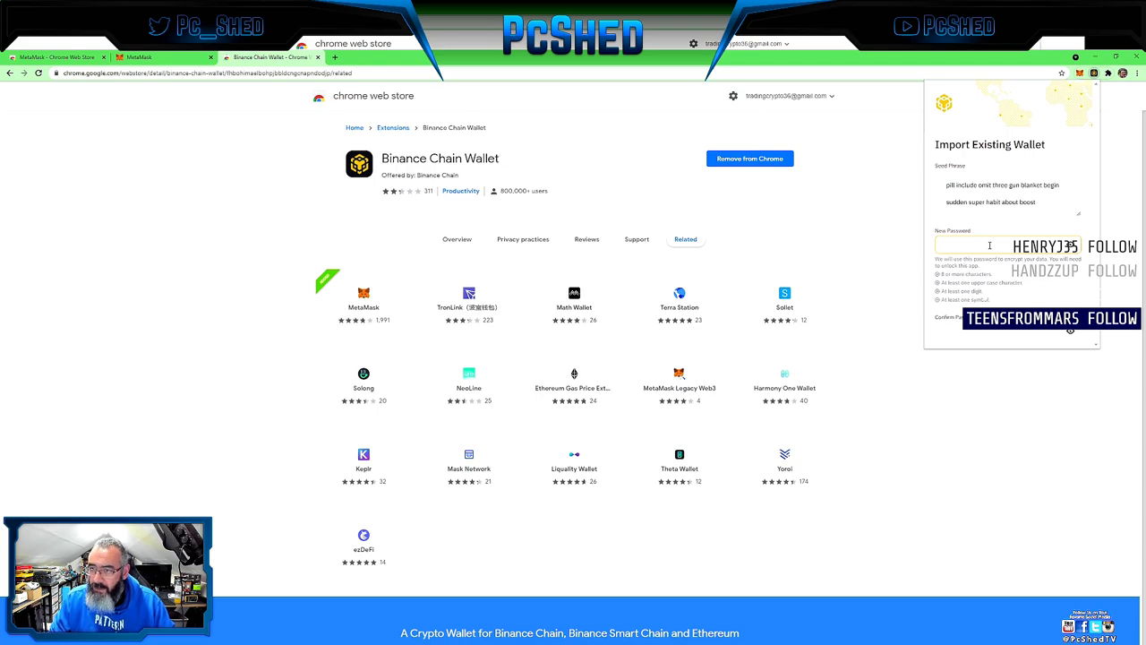
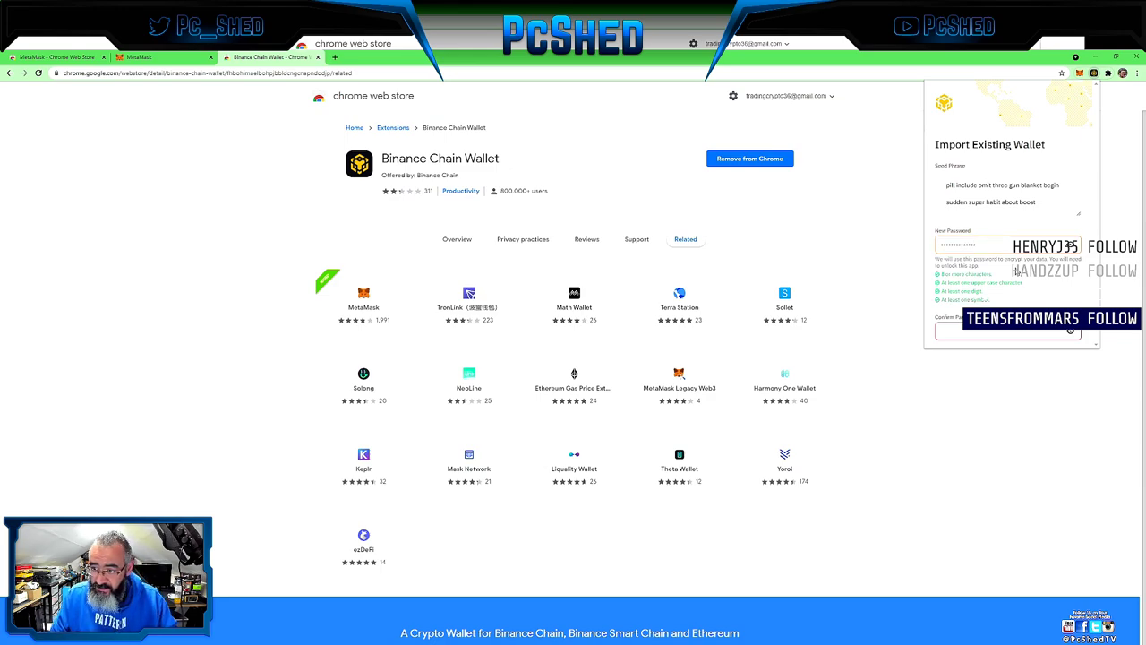
{"action": "key", "text": "Tab"}
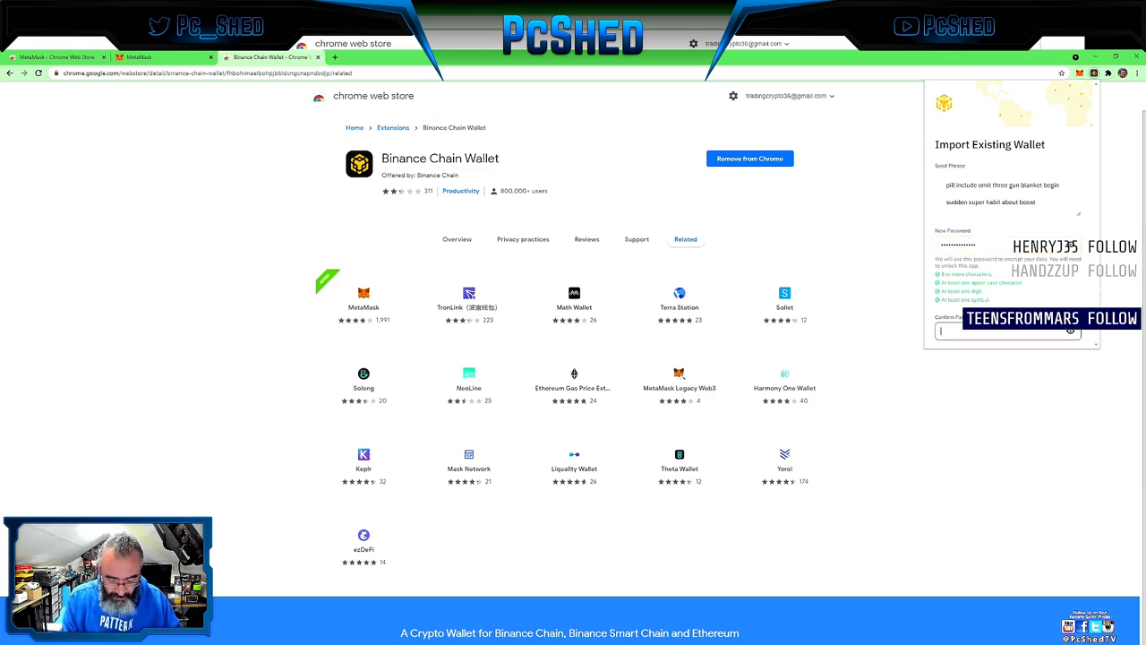
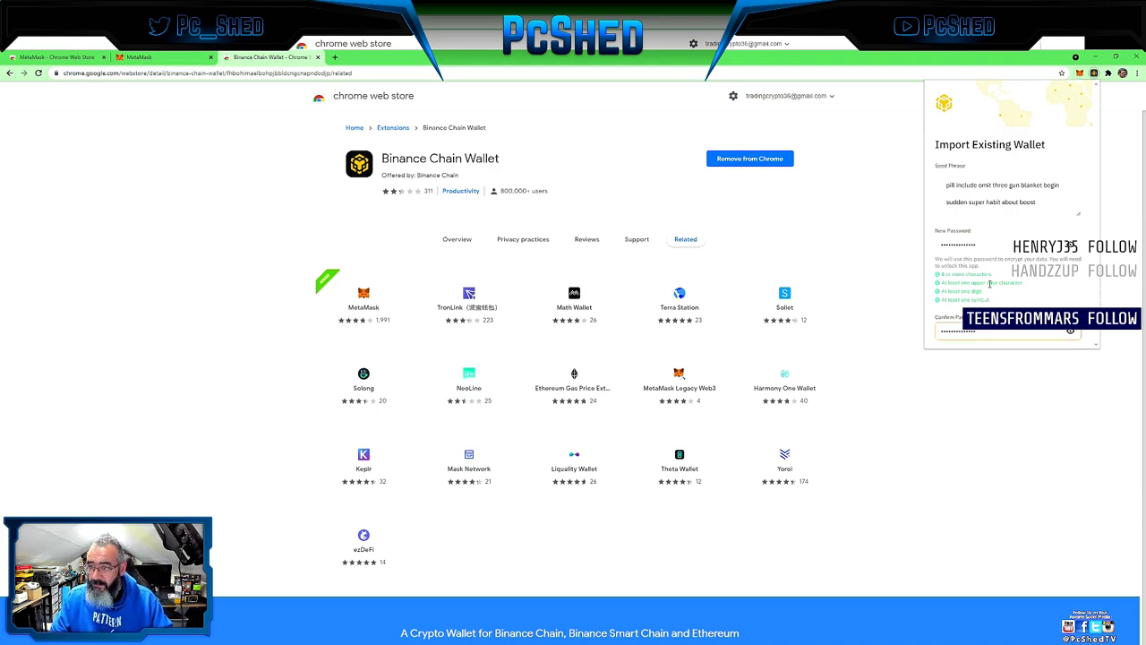
{"action": "scroll", "coordinate": [990, 295], "scroll_direction": "down", "scroll_amount": 2}
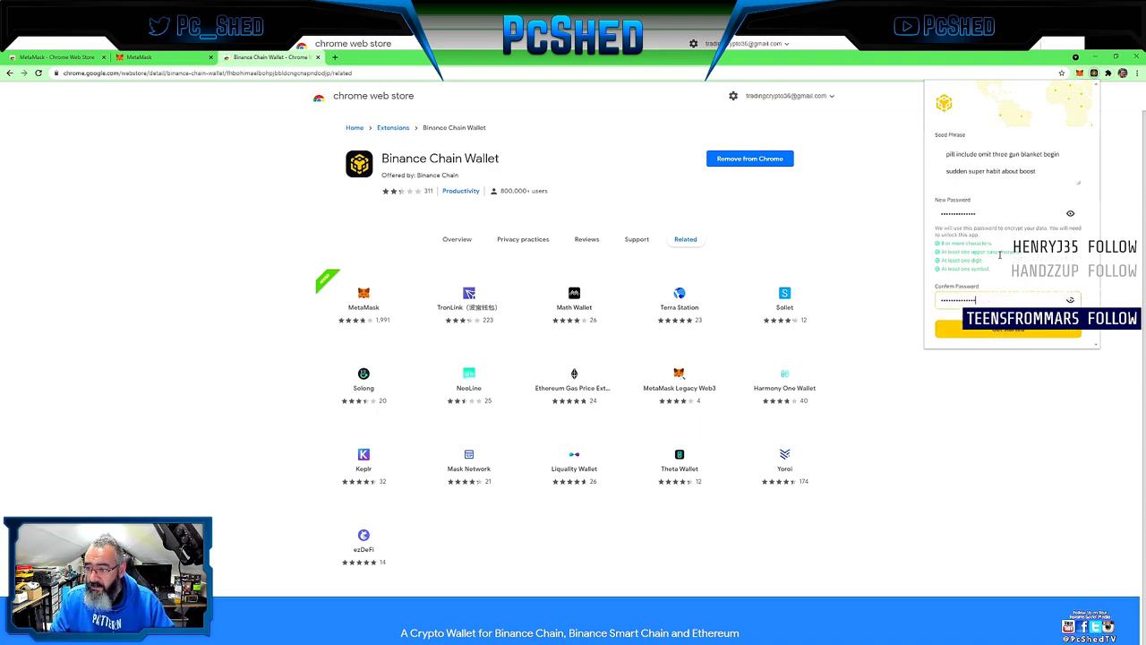
{"action": "left_click", "coordinate": [1005, 335]}
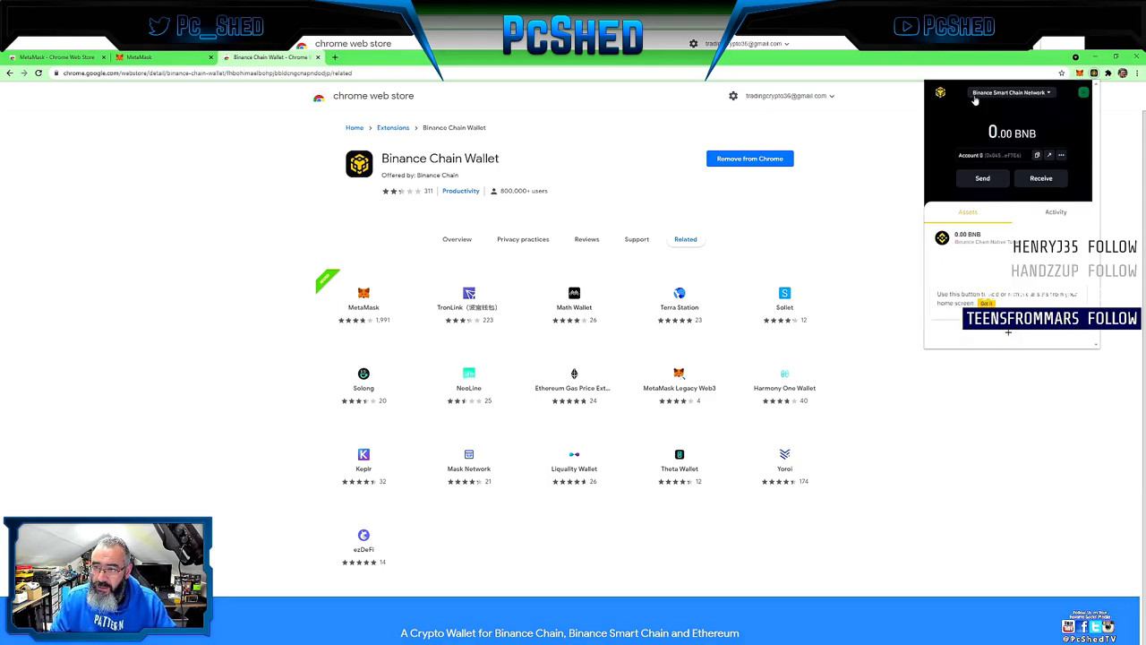
Switch the wallet to Binance Chain Network and copy the Account 0 address
{"action": "left_click", "coordinate": [1046, 94]}
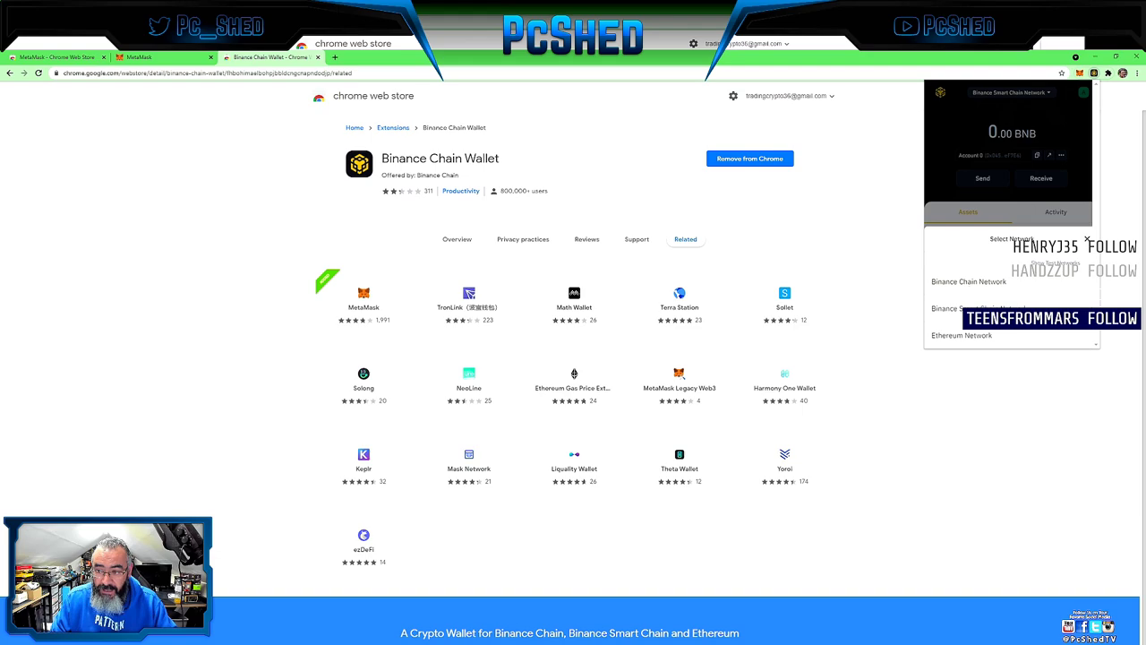
{"action": "left_click", "coordinate": [1008, 333]}
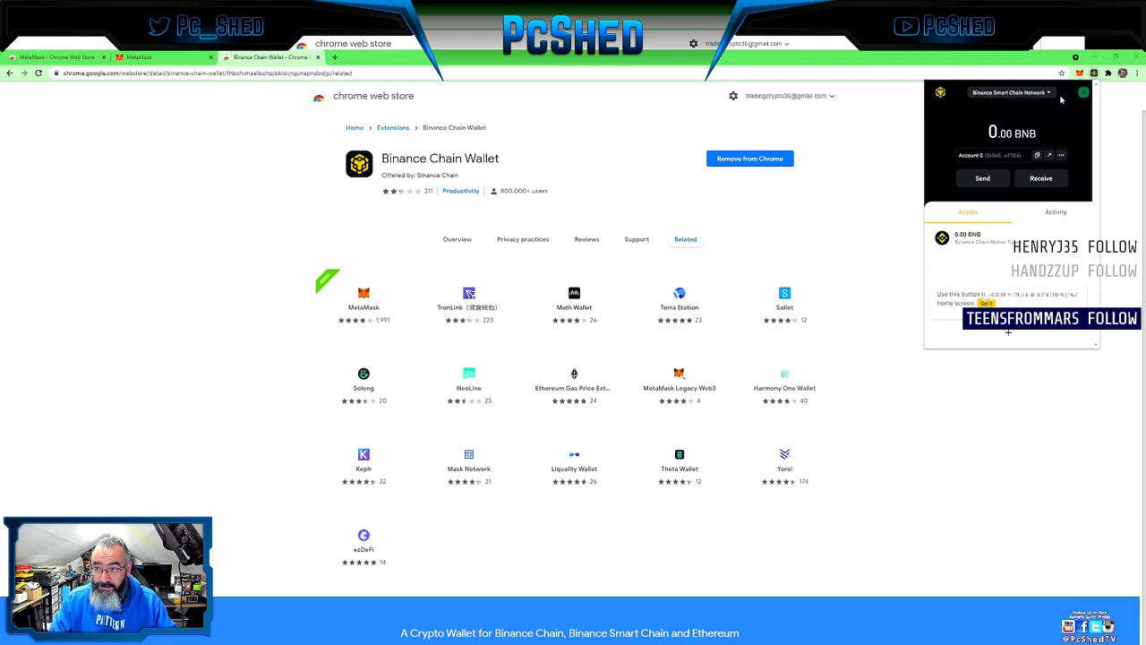
{"action": "left_click", "coordinate": [1049, 94]}
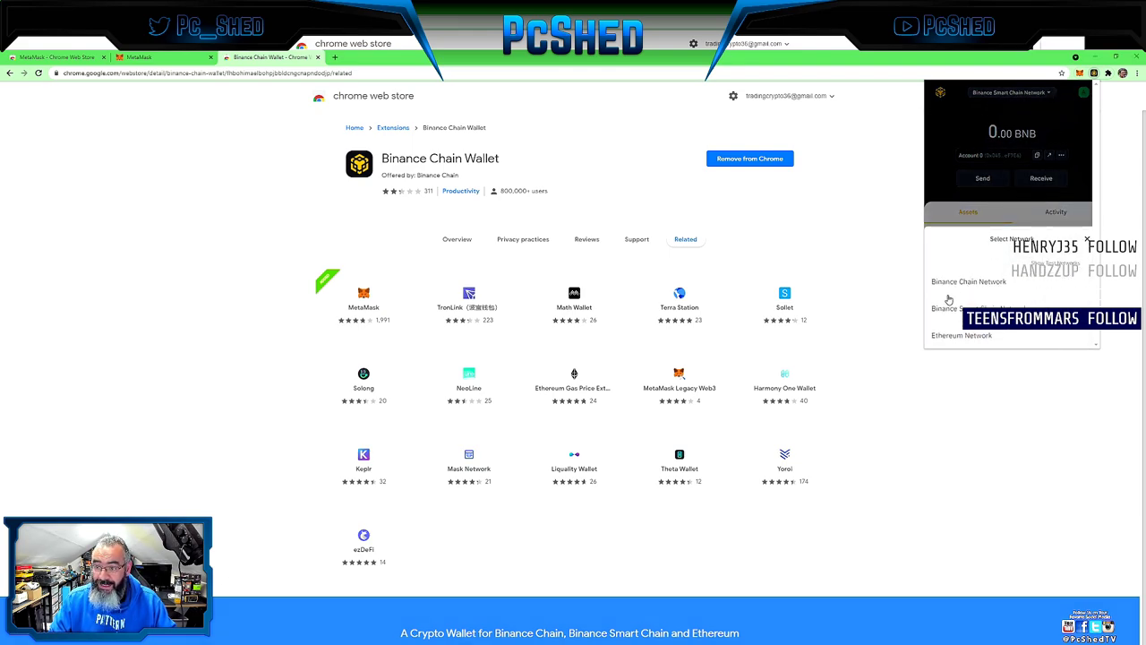
{"action": "left_click", "coordinate": [998, 285]}
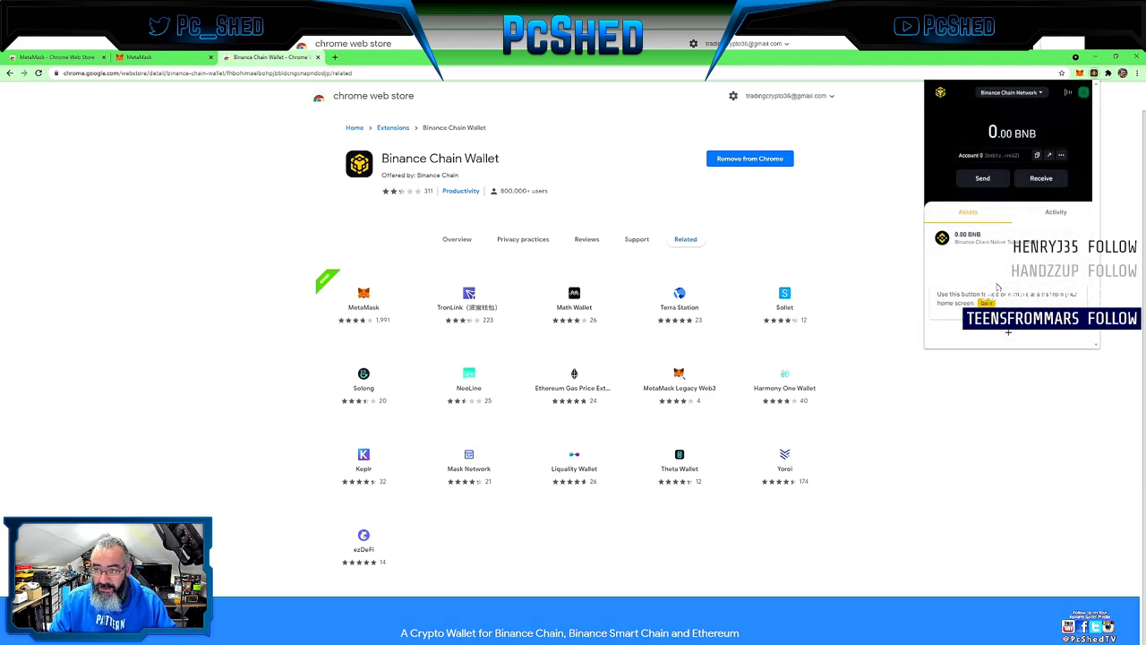
{"action": "left_click", "coordinate": [1037, 155]}
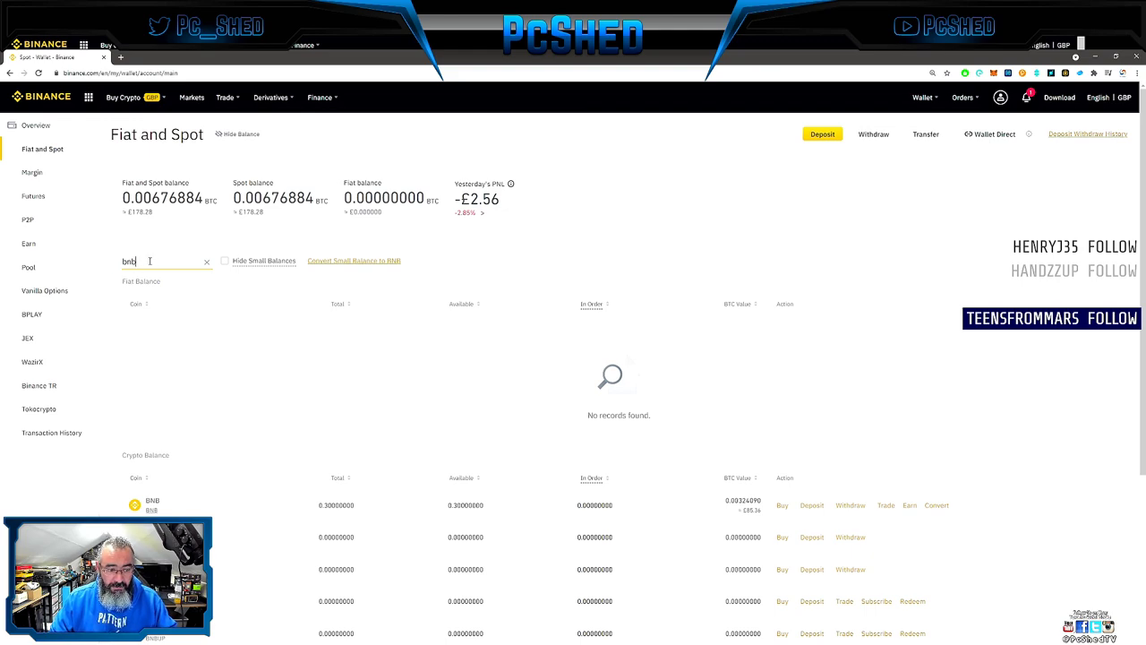
Fill a BEP2 BNB withdrawal to the pasted wallet address with memo Test and the MAX amount of 0.3 BNB
{"action": "left_click", "coordinate": [852, 506]}
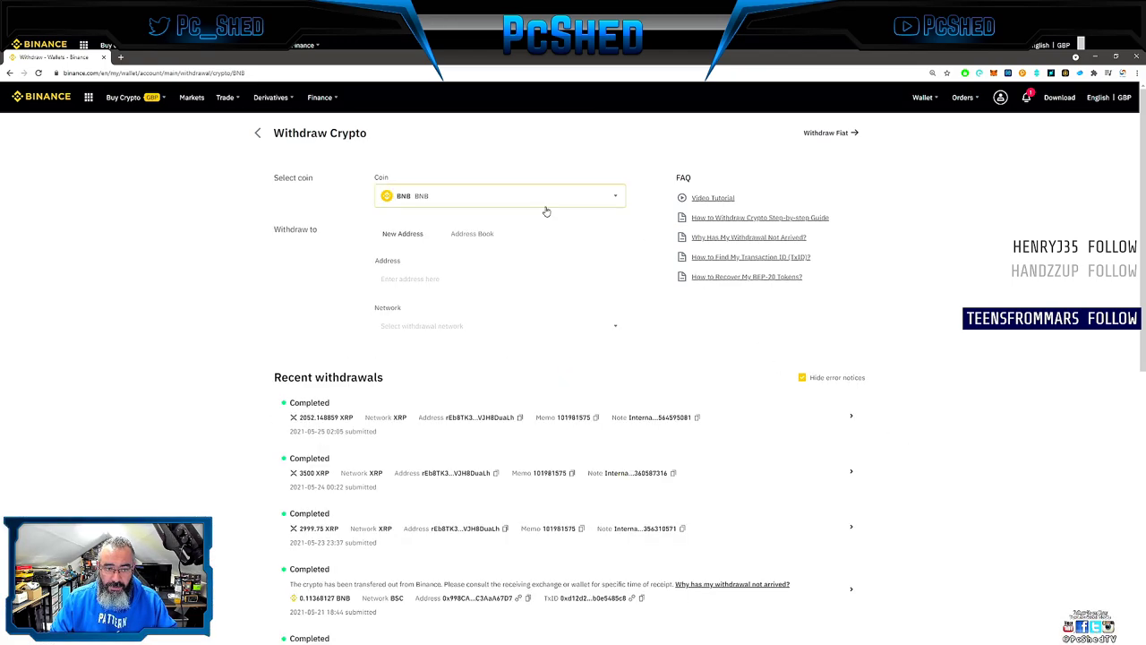
{"action": "left_click", "coordinate": [408, 283]}
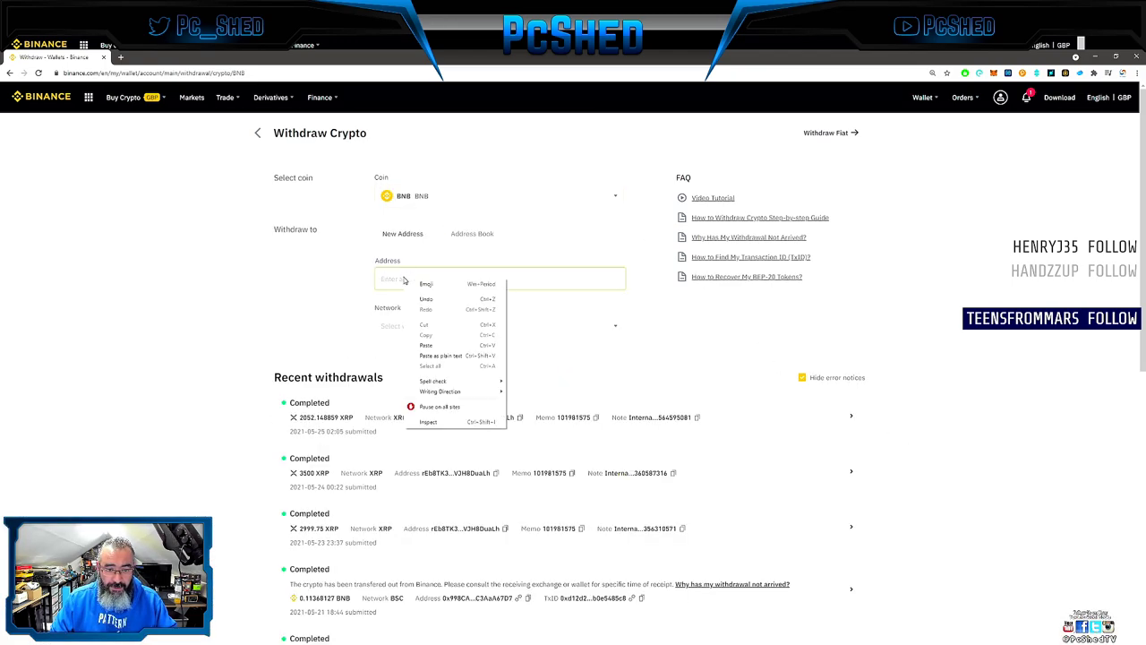
{"action": "left_click", "coordinate": [426, 345]}
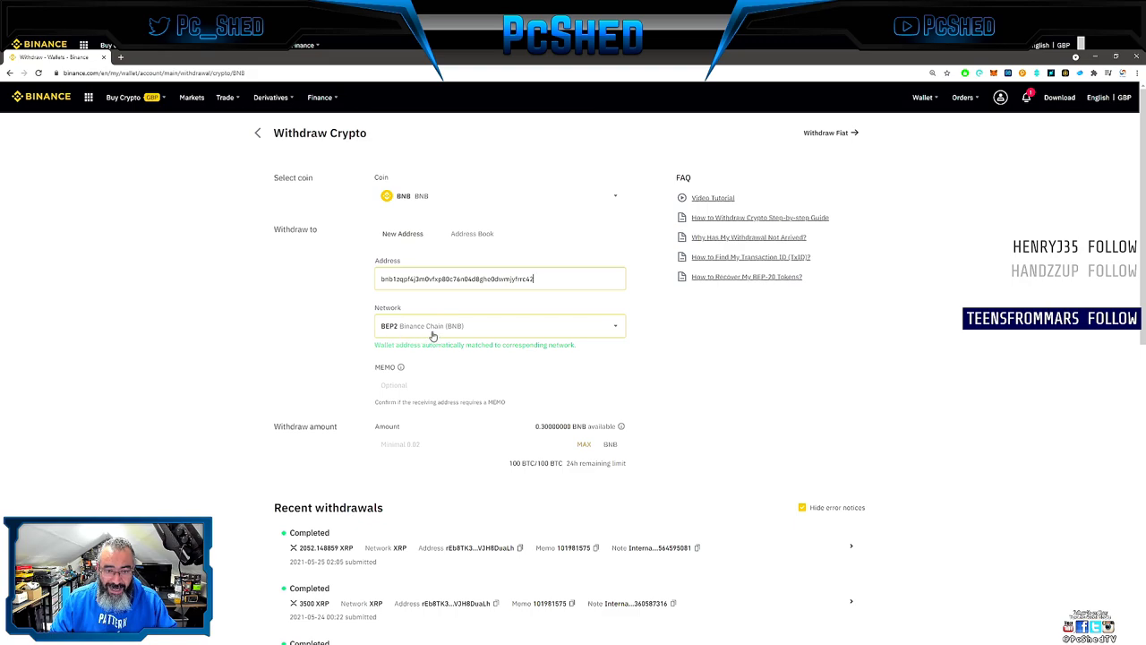
{"action": "left_click", "coordinate": [617, 329]}
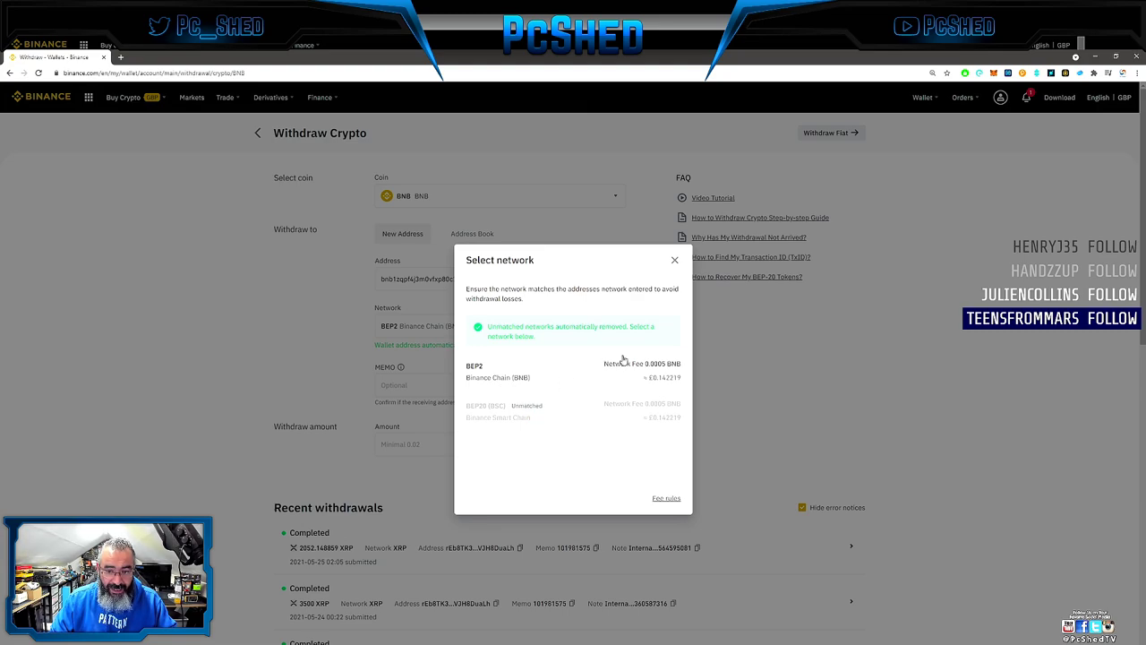
{"action": "left_click", "coordinate": [675, 260]}
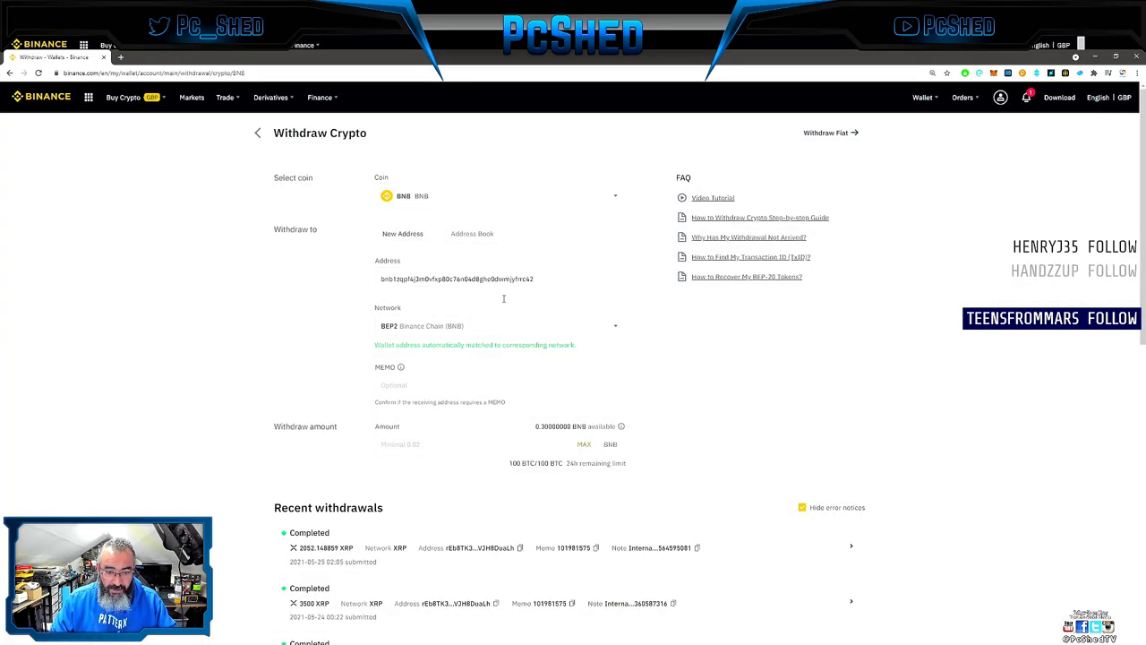
{"action": "left_click", "coordinate": [418, 391]}
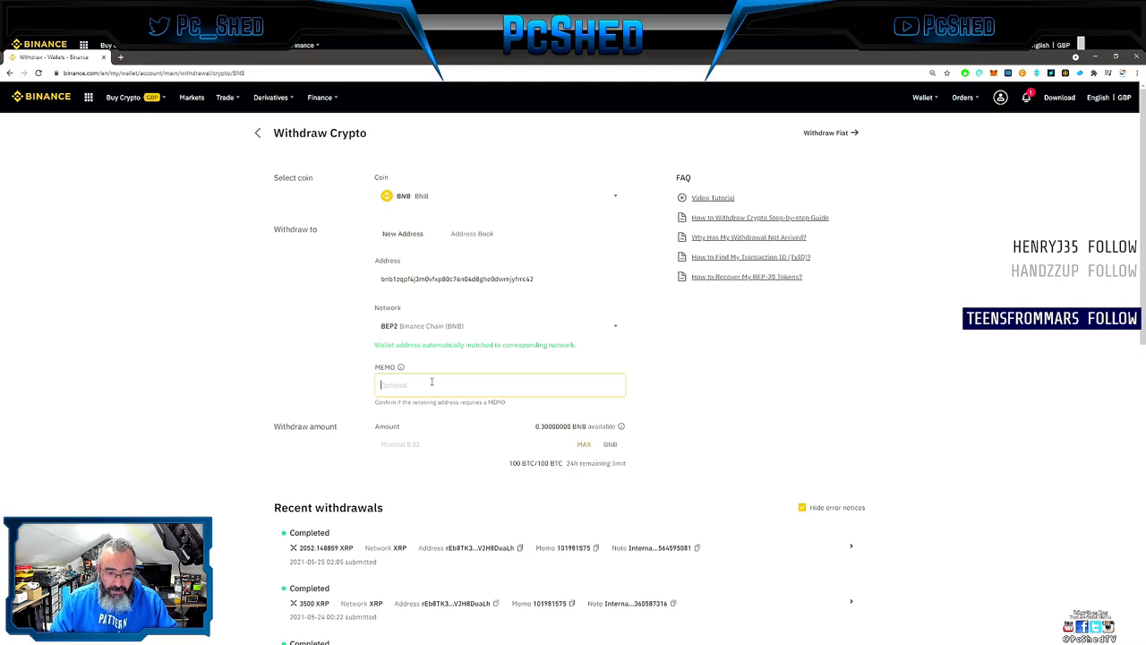
{"action": "type", "text": "Test"}
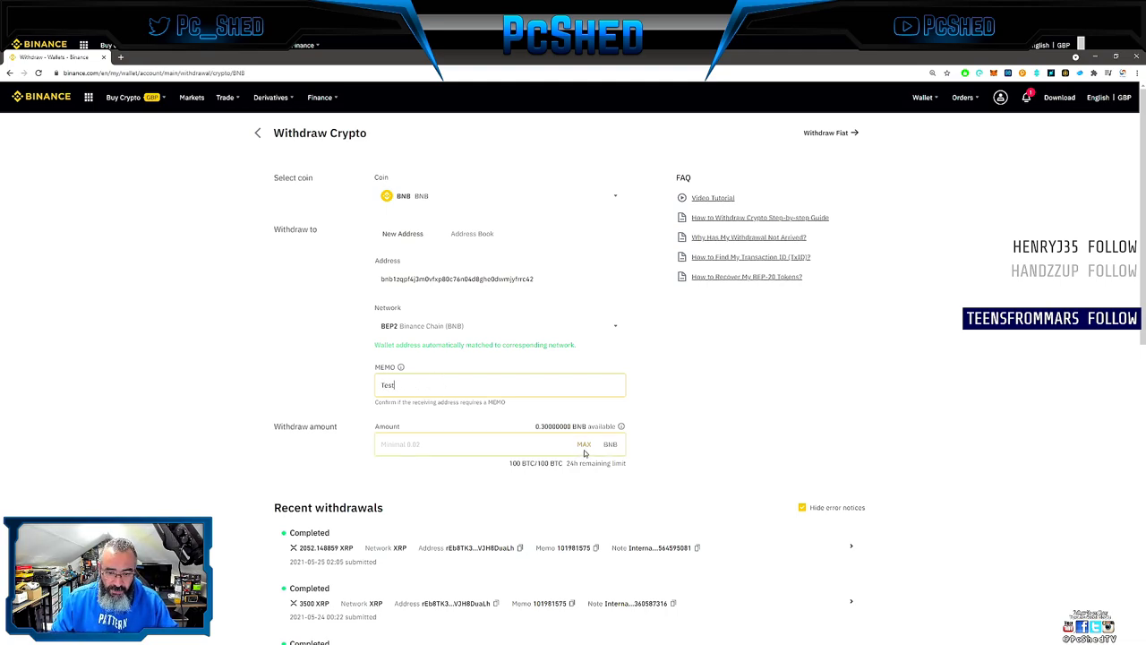
{"action": "left_click", "coordinate": [584, 448]}
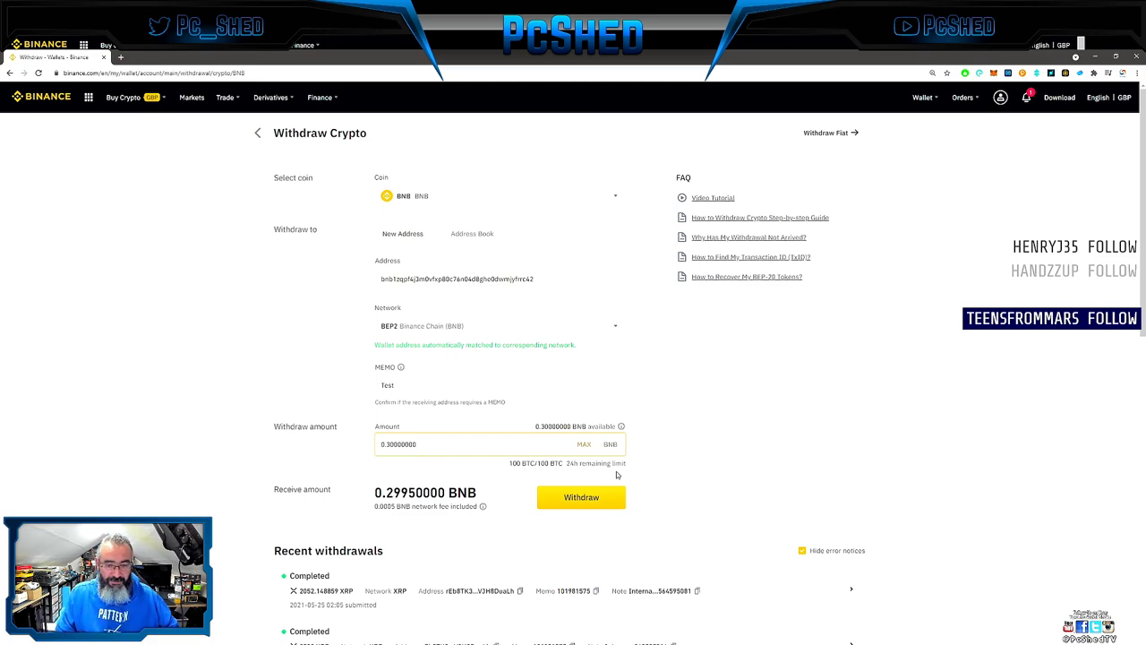
Confirm the 0.3 BNB withdrawal details and request the phone and e-mail verification codes
{"action": "left_click", "coordinate": [585, 501]}
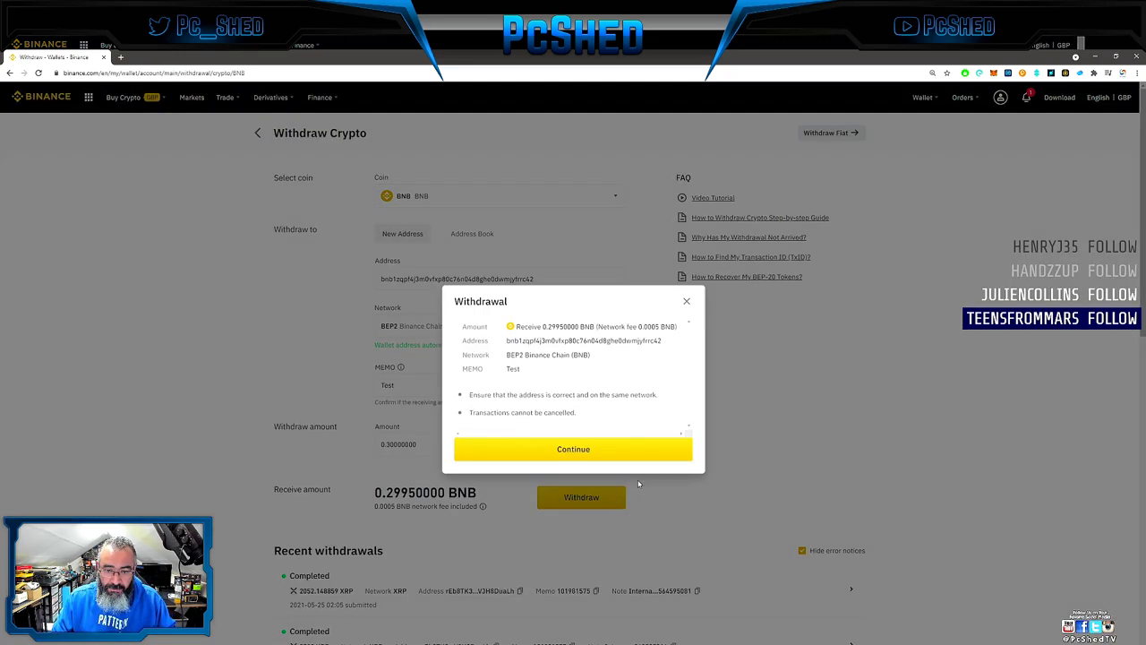
{"action": "left_click", "coordinate": [595, 450]}
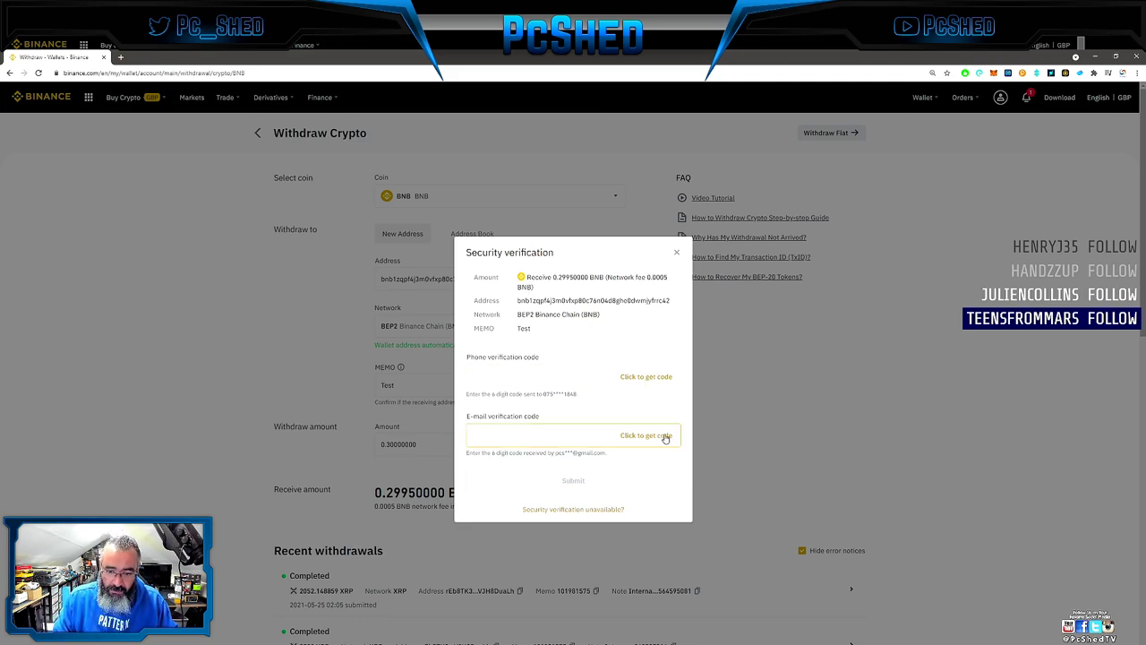
{"action": "left_click", "coordinate": [663, 436]}
{"action": "left_click", "coordinate": [646, 376]}
Enter the phone and e-mail verification codes, submit, and dismiss the submitted notice
{"action": "left_click", "coordinate": [530, 376]}
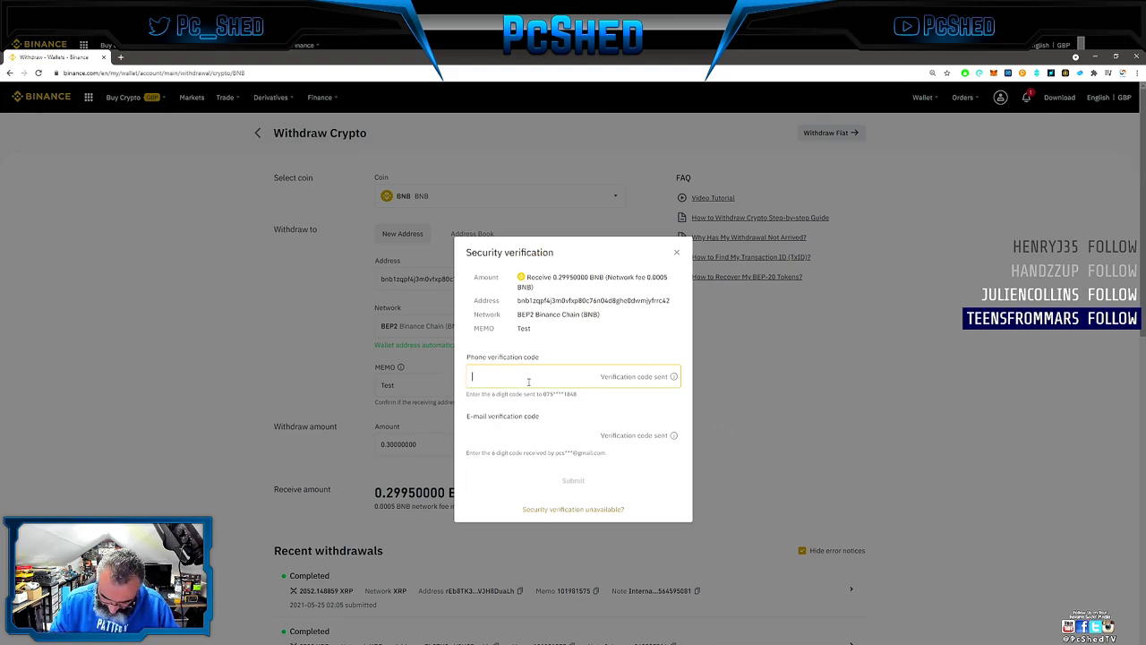
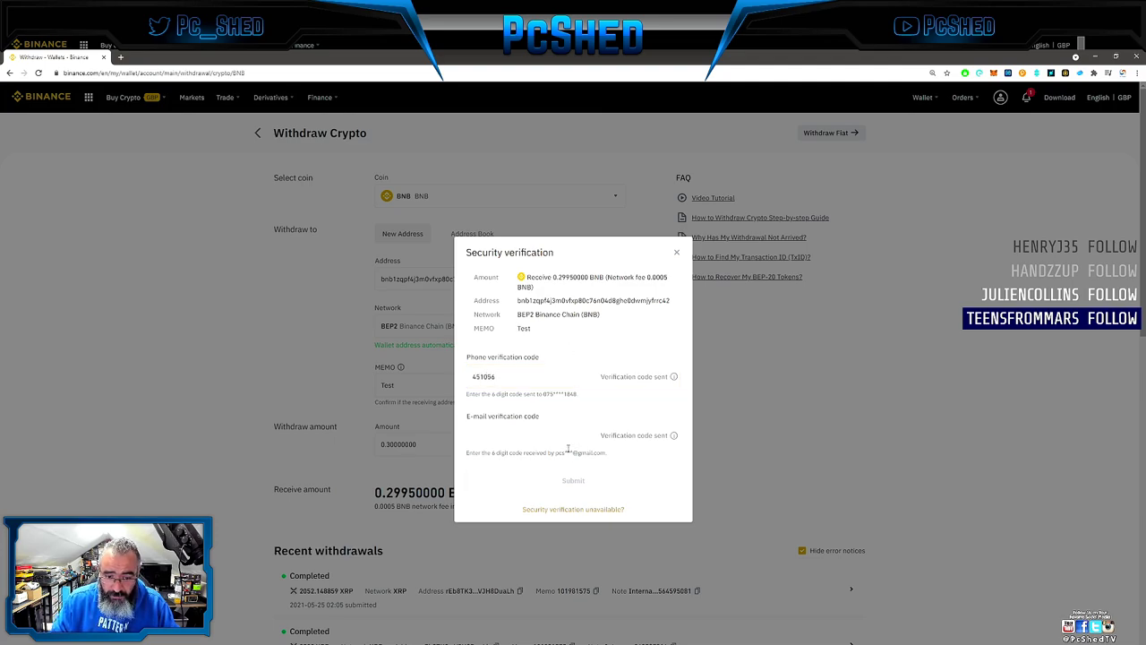
{"action": "left_click", "coordinate": [568, 439]}
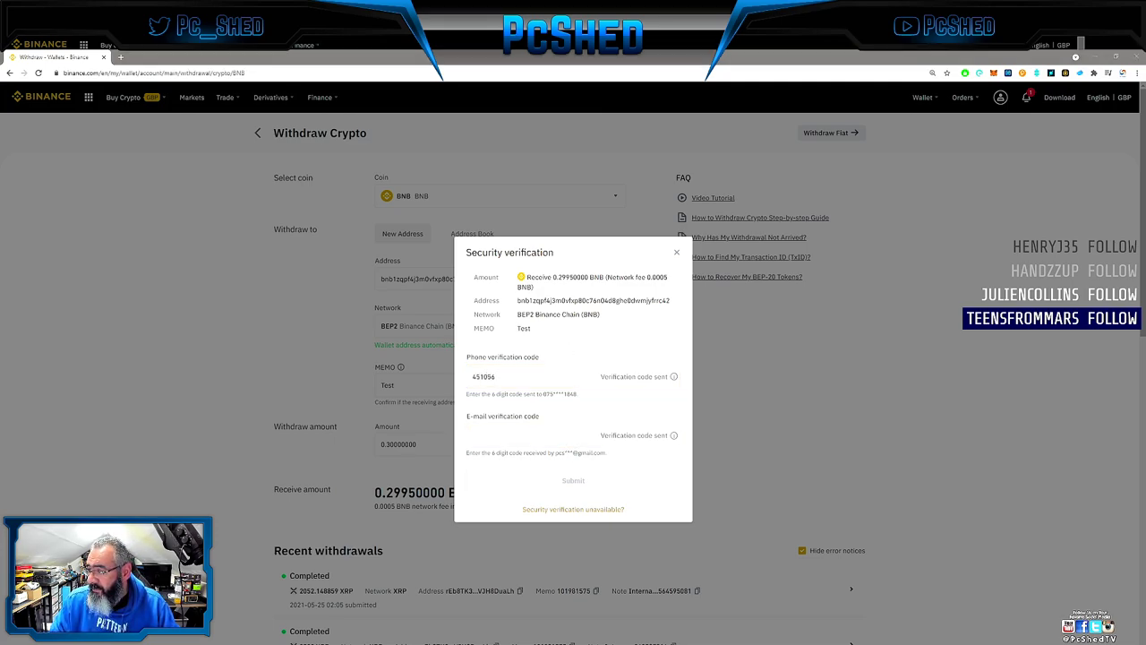
{"action": "left_click", "coordinate": [514, 435]}
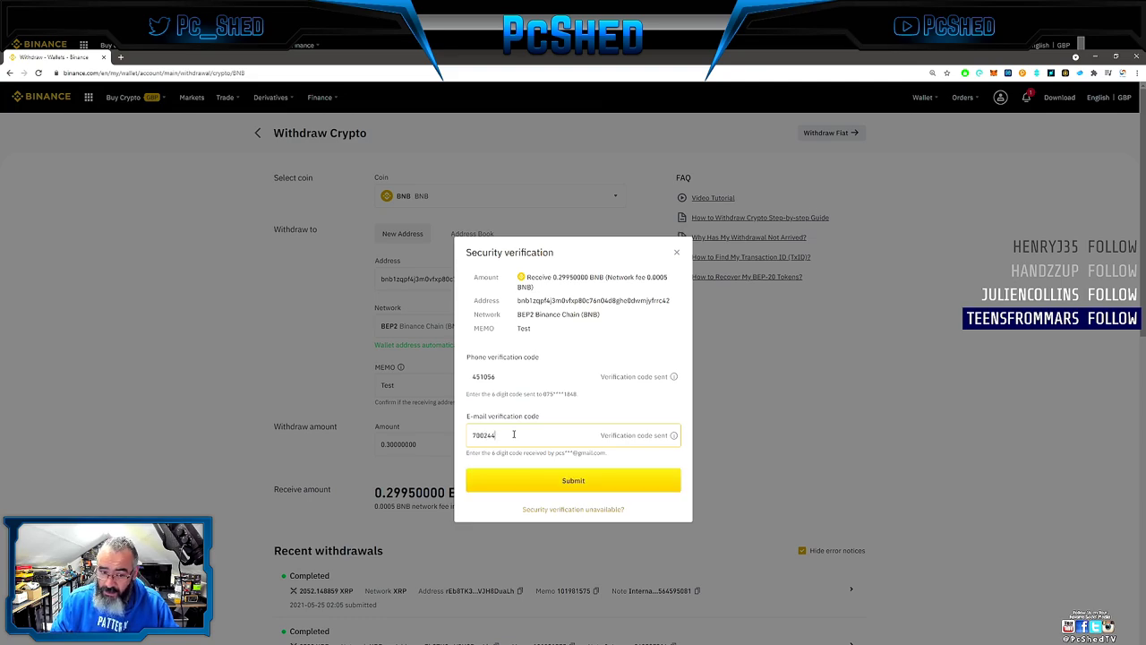
{"action": "left_click", "coordinate": [571, 480]}
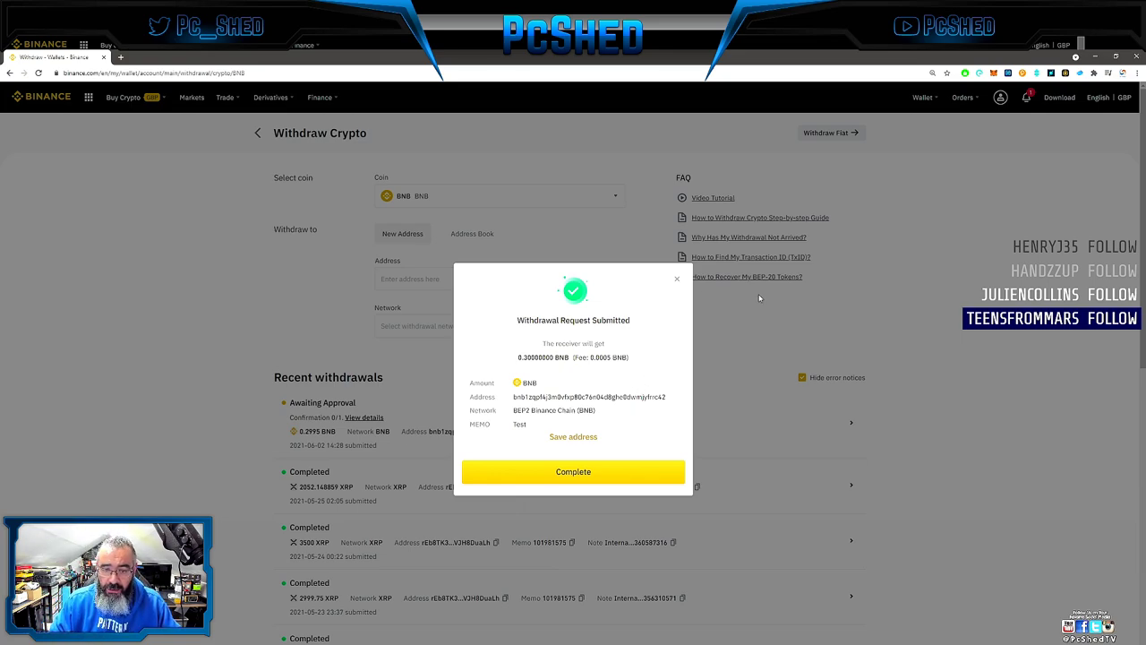
{"action": "left_click", "coordinate": [609, 476]}
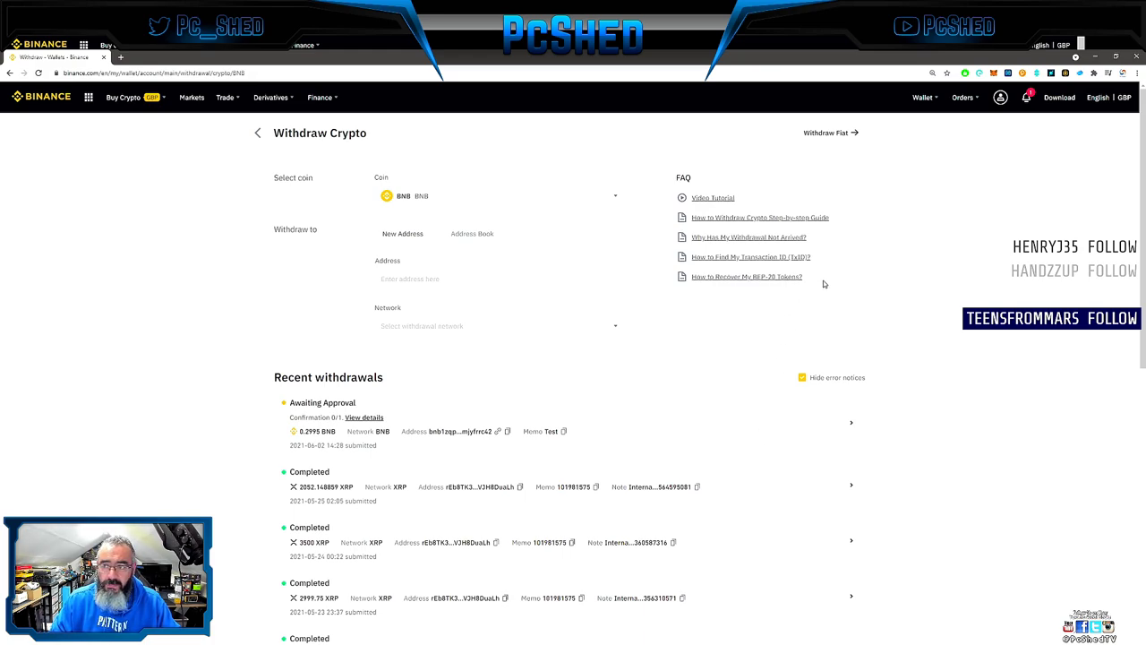
{"action": "mouse_move", "coordinate": [1028, 104]}
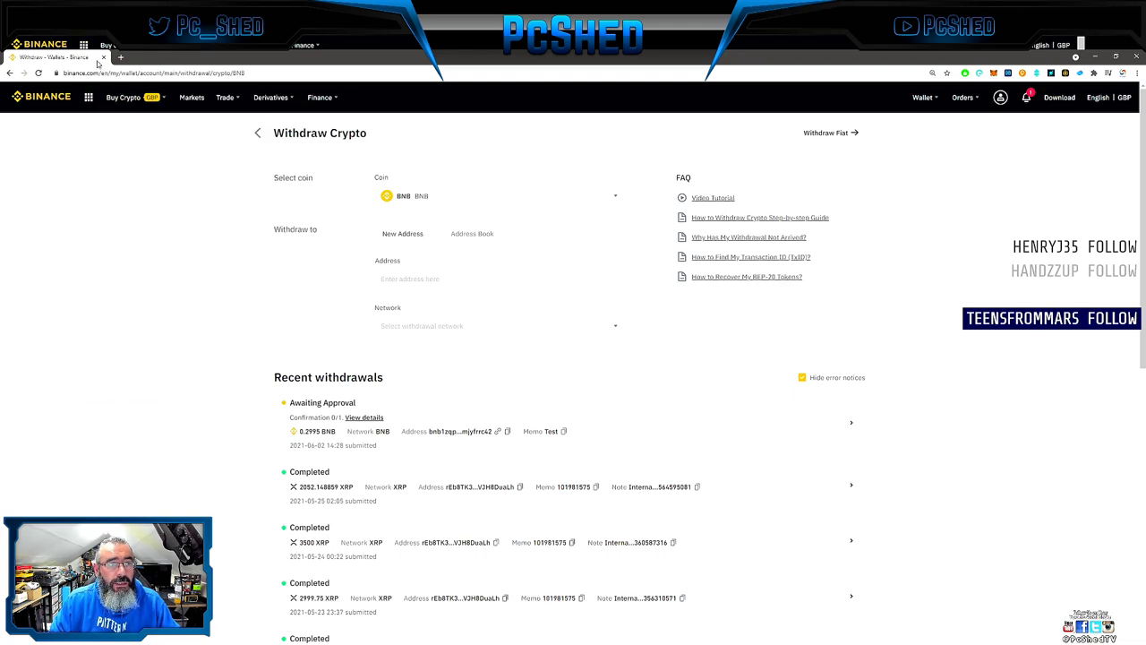
Reopen Binance Chain Wallet to confirm the 0.2995 BNB withdrawal arrived on Binance Chain
{"action": "left_click", "coordinate": [105, 58]}
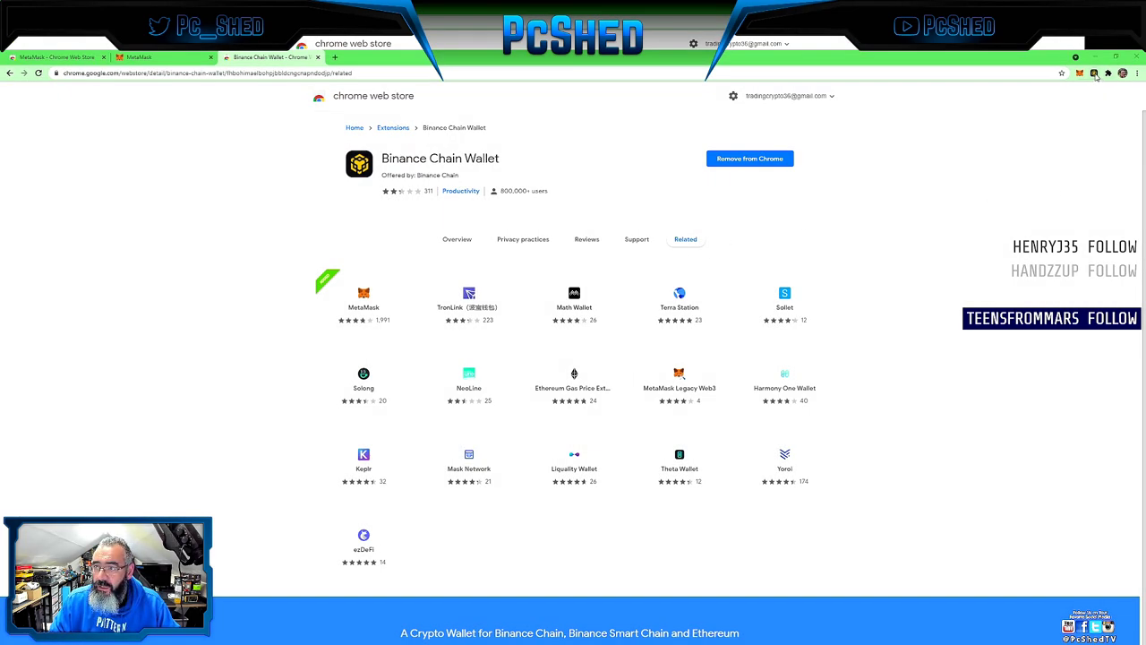
{"action": "left_click", "coordinate": [1095, 74]}
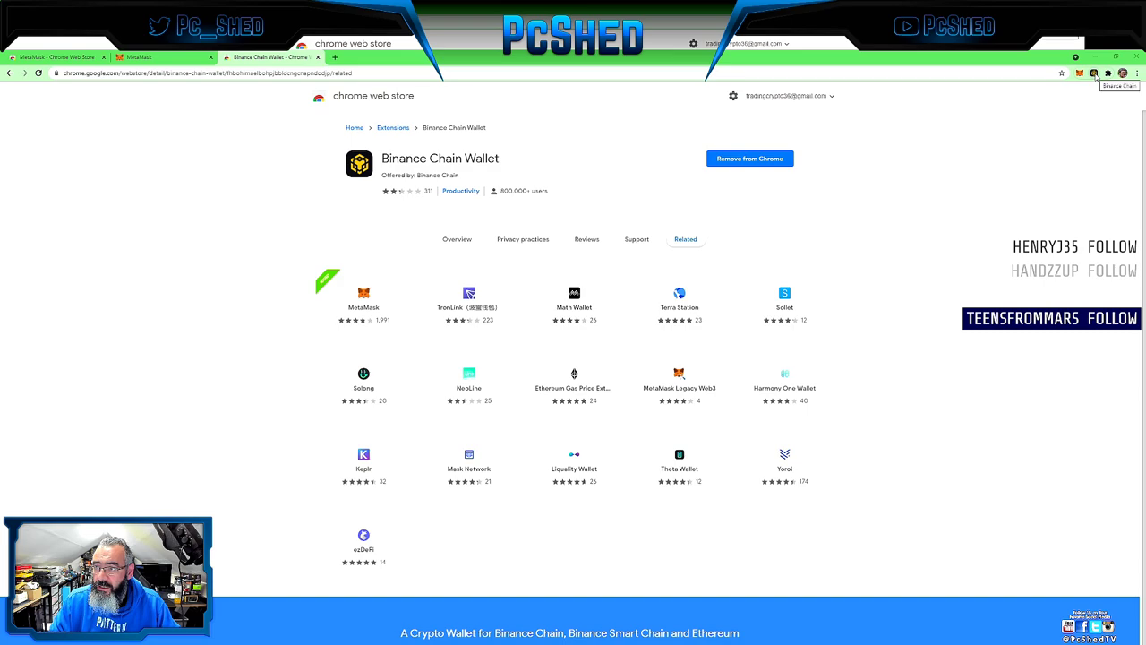
{"action": "left_click", "coordinate": [1109, 147]}
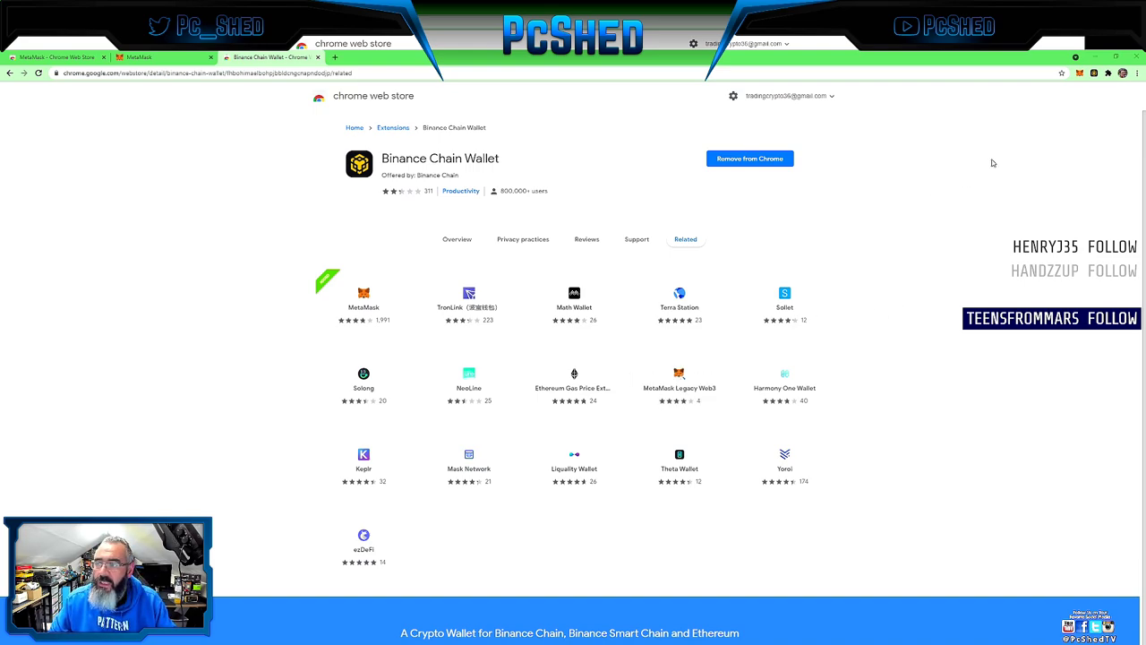
{"action": "left_click", "coordinate": [1093, 73]}
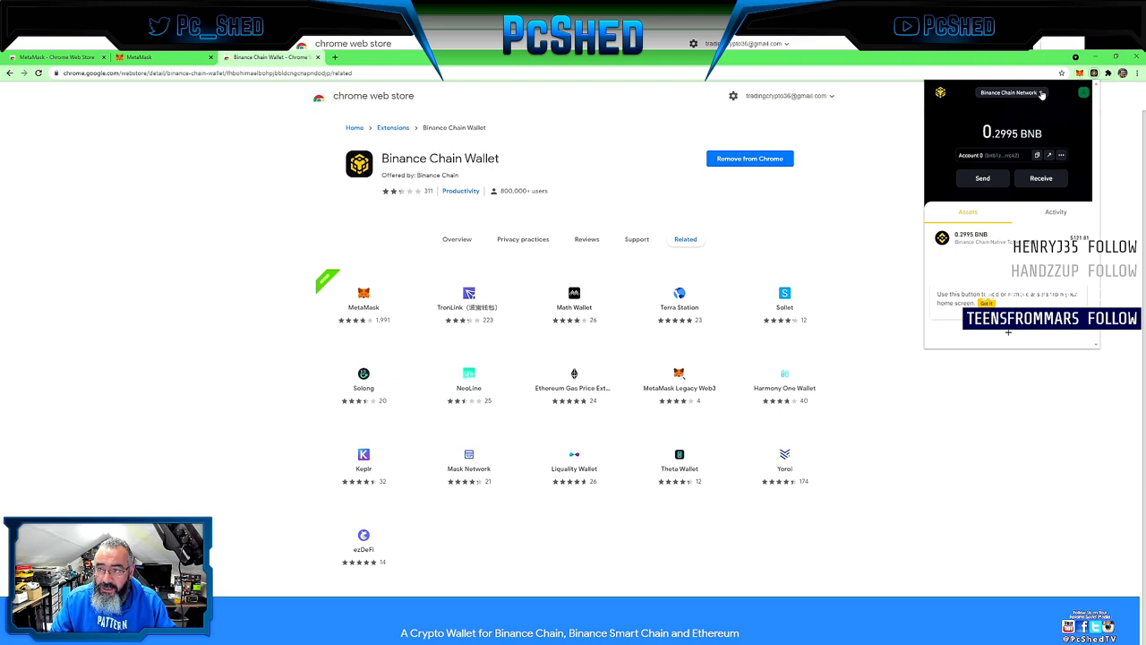
Copy the Binance Smart Chain account address, then return to Binance Chain Network
{"action": "left_click", "coordinate": [1040, 93]}
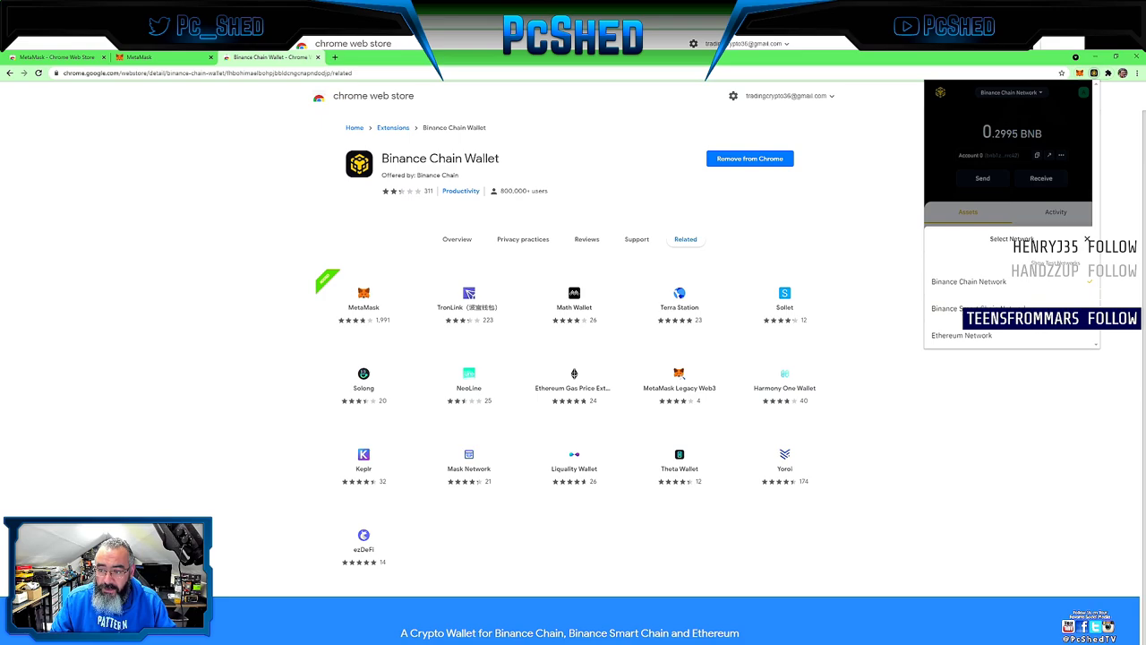
{"action": "left_click", "coordinate": [981, 308]}
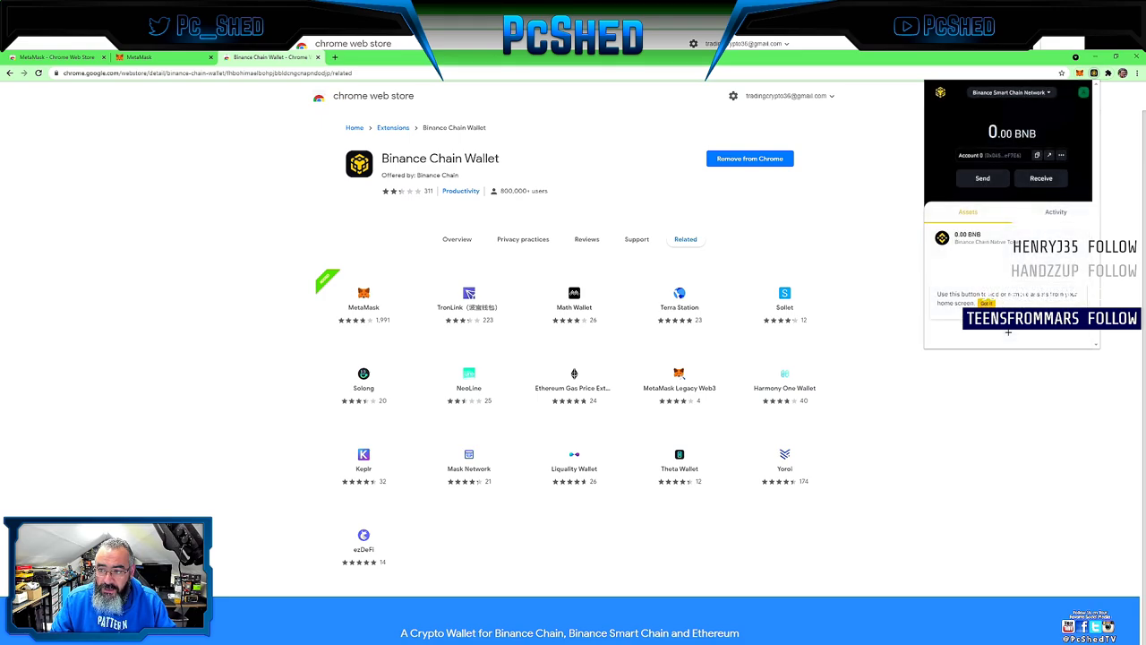
{"action": "left_click", "coordinate": [1037, 156]}
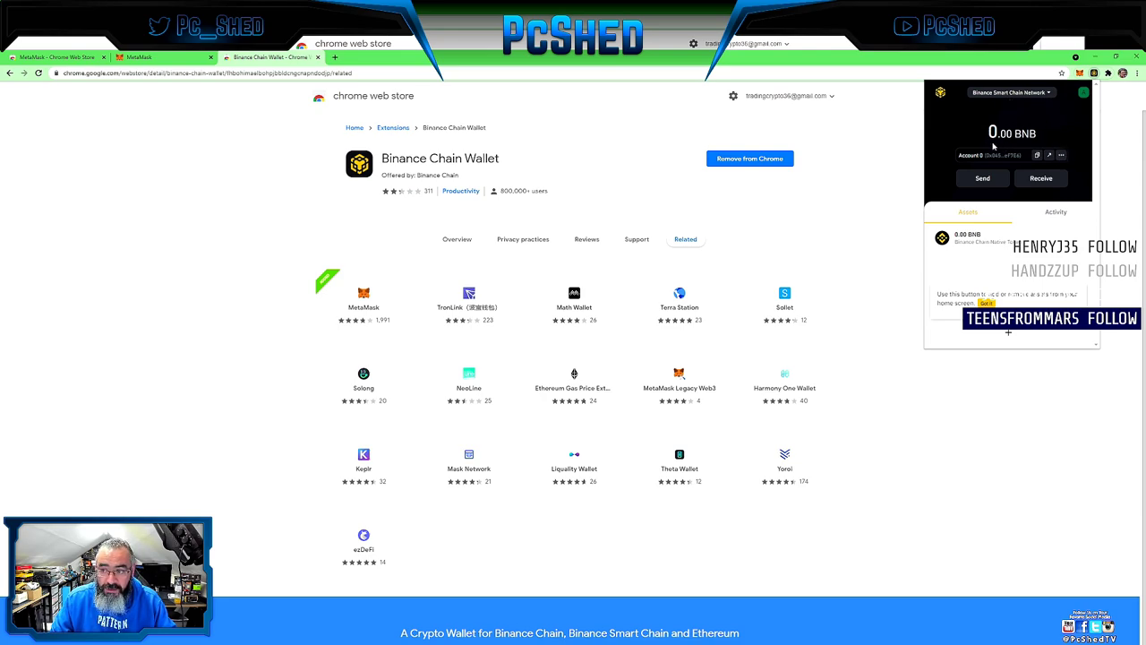
{"action": "left_click", "coordinate": [1050, 93]}
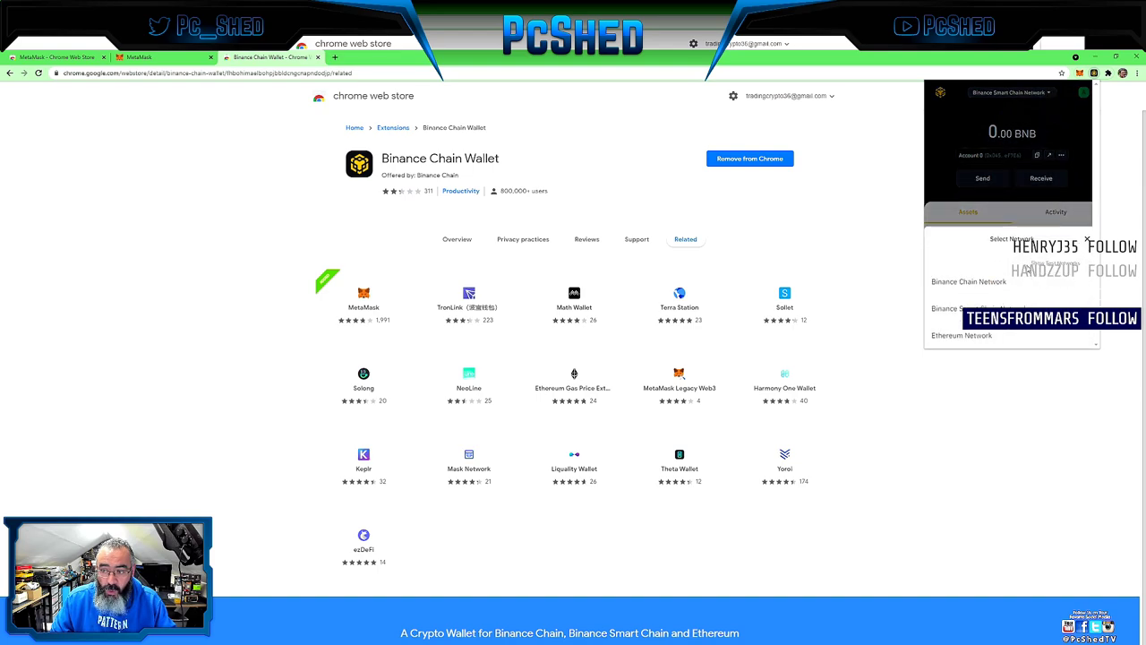
{"action": "left_click", "coordinate": [987, 282]}
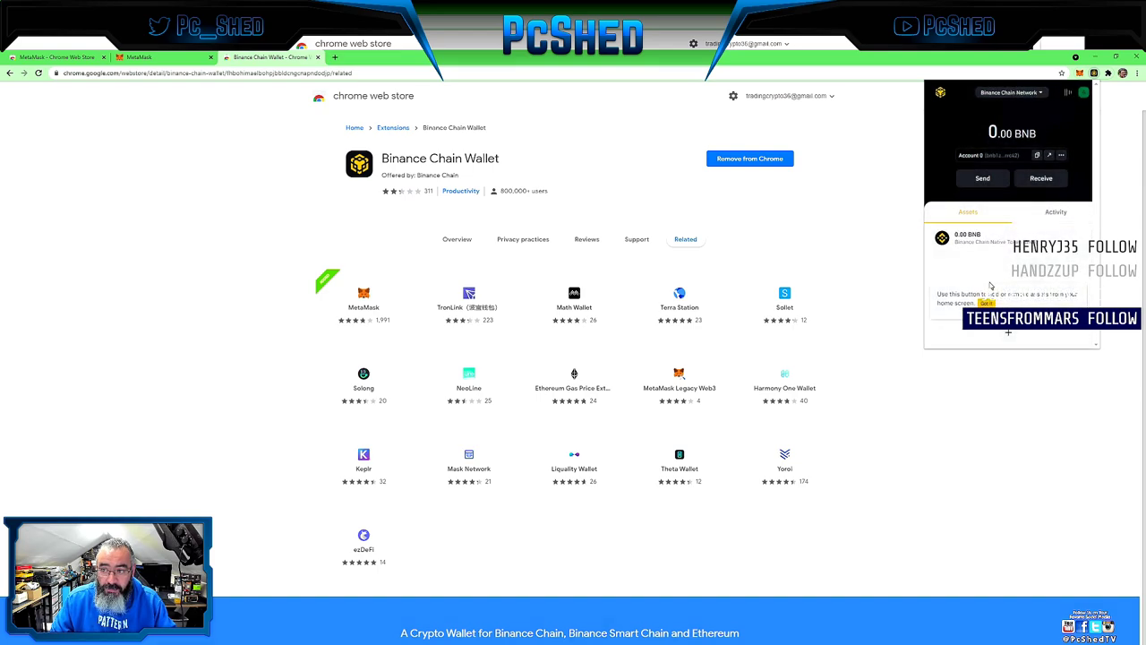
Start a BNB send with the copied Binance Smart Chain address as recipient
{"action": "left_click", "coordinate": [985, 177]}
{"action": "left_click", "coordinate": [984, 171]}
{"action": "right_click", "coordinate": [981, 170]}
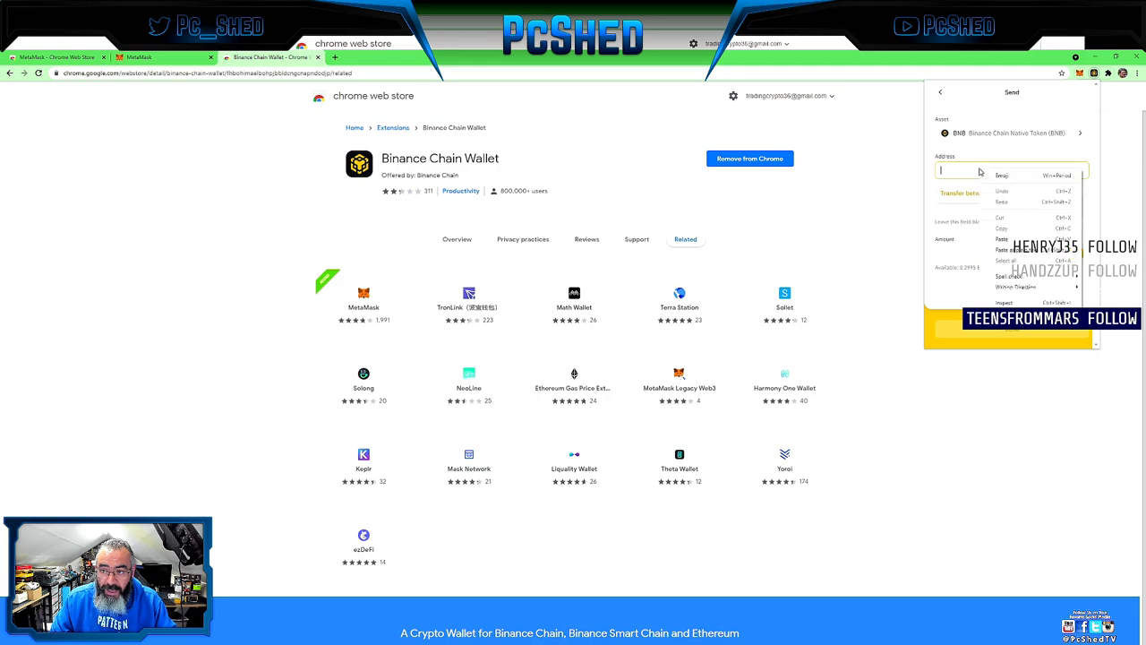
{"action": "left_click", "coordinate": [1006, 241]}
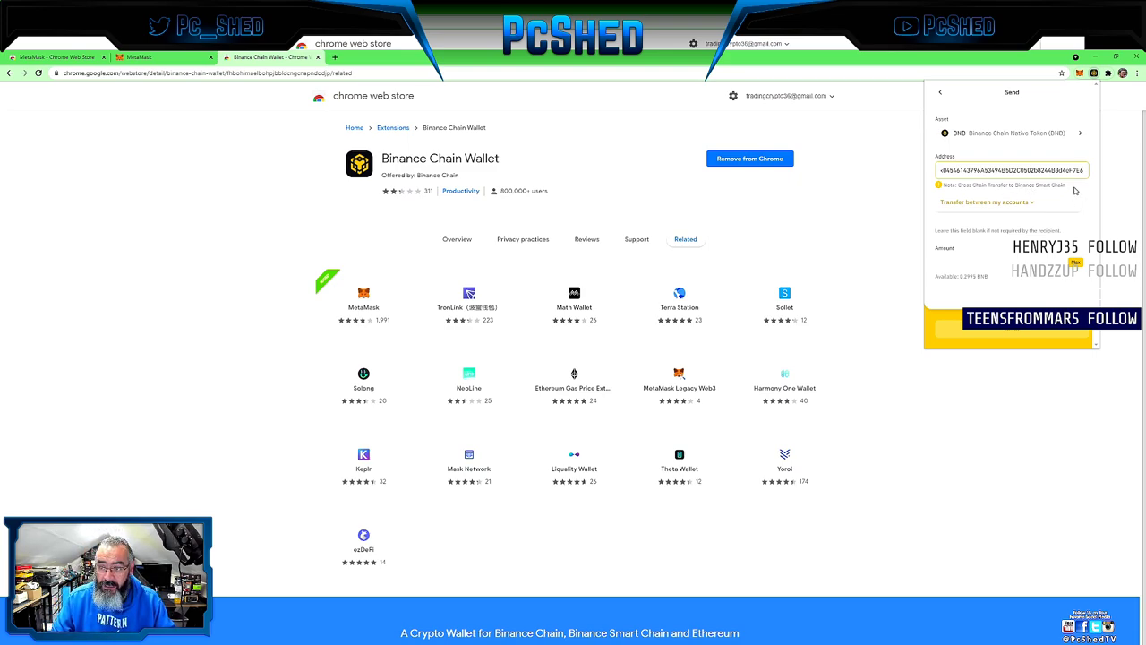
Send the maximum 0.295425 BNB, then view the wallet on Binance Smart Chain Network
{"action": "left_click", "coordinate": [1077, 266]}
{"action": "left_click", "coordinate": [1016, 333]}
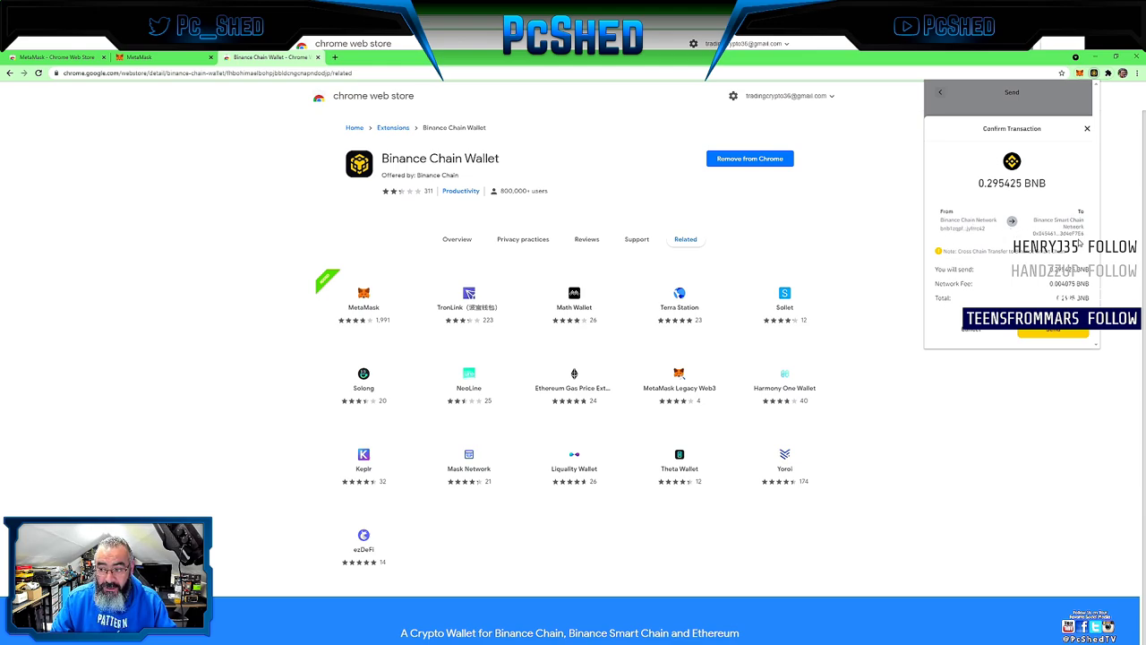
{"action": "left_click", "coordinate": [1063, 332]}
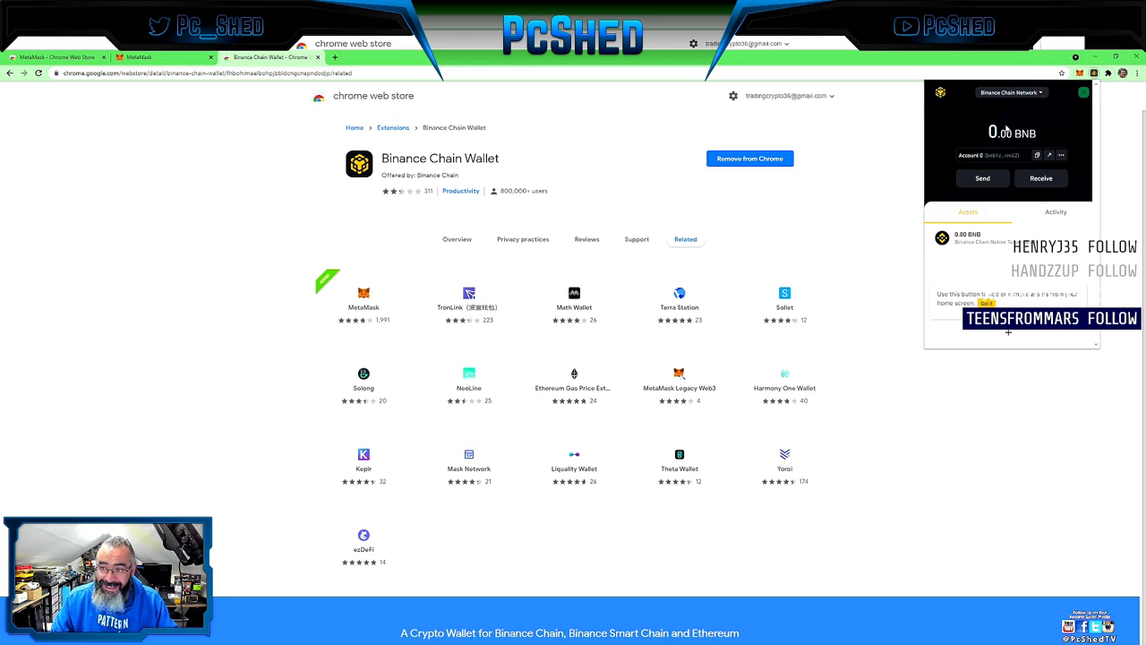
{"action": "left_click", "coordinate": [1039, 95]}
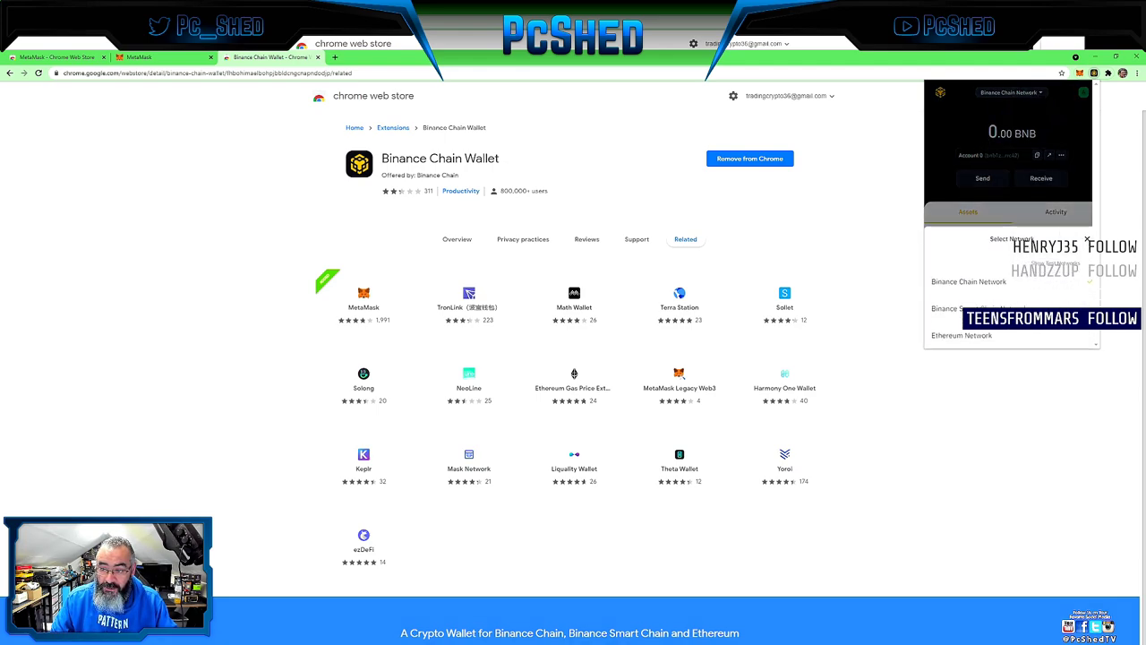
{"action": "left_click", "coordinate": [1003, 308]}
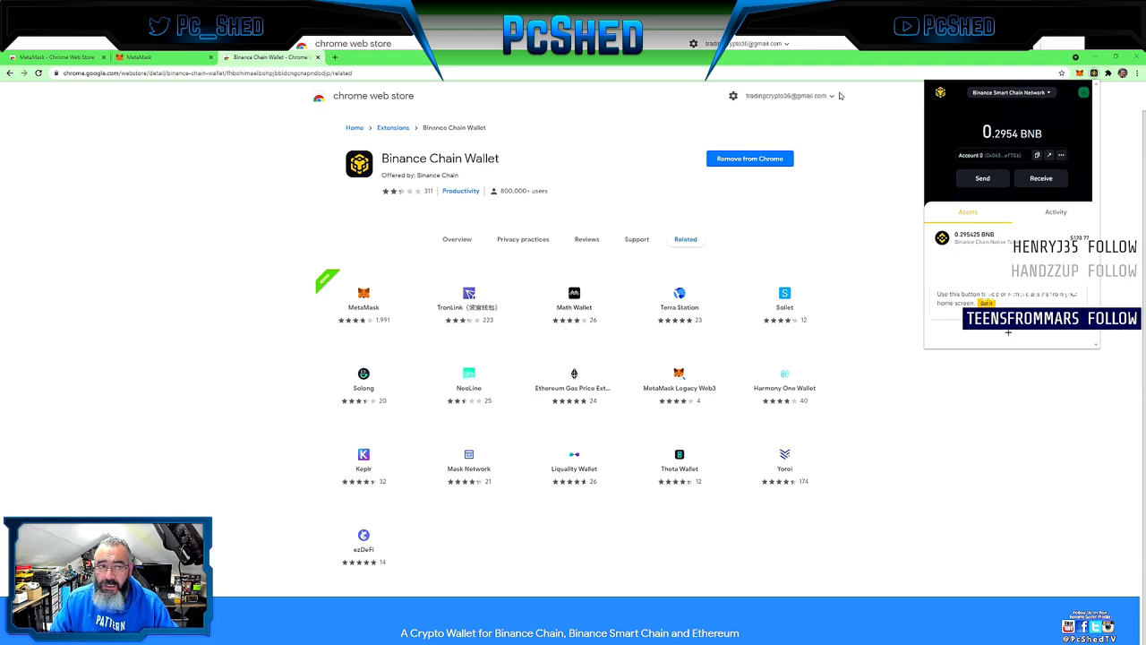
Go to PancakeSwap's Exchange page and connect the Binance Chain Wallet
{"action": "left_click", "coordinate": [334, 57]}
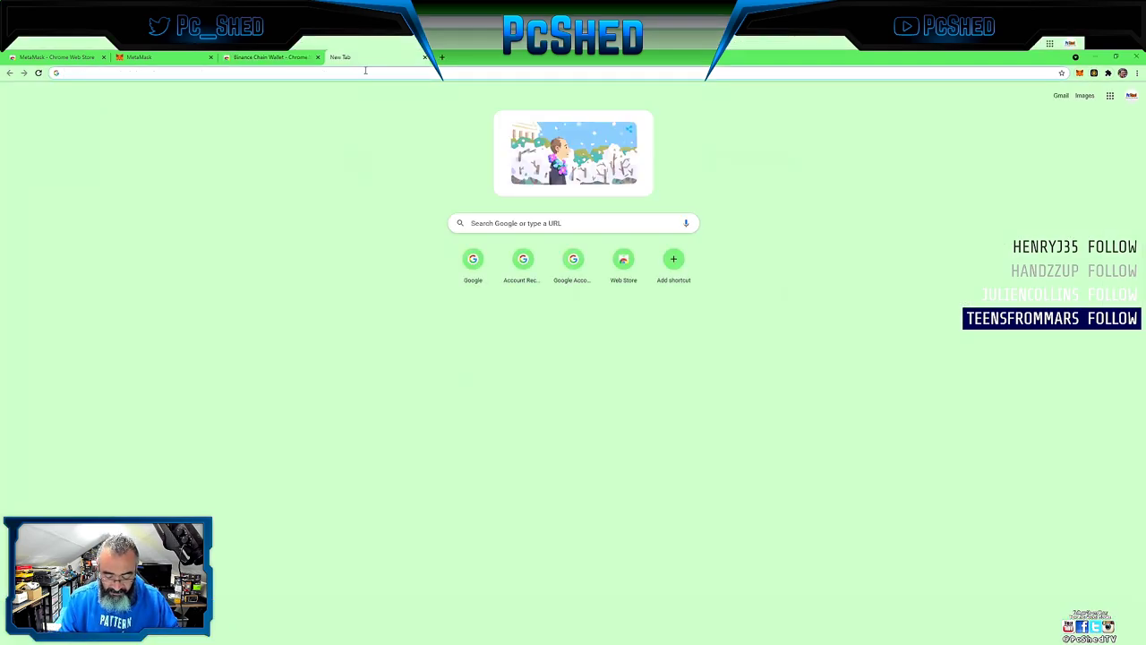
{"action": "type", "text": "panca"}
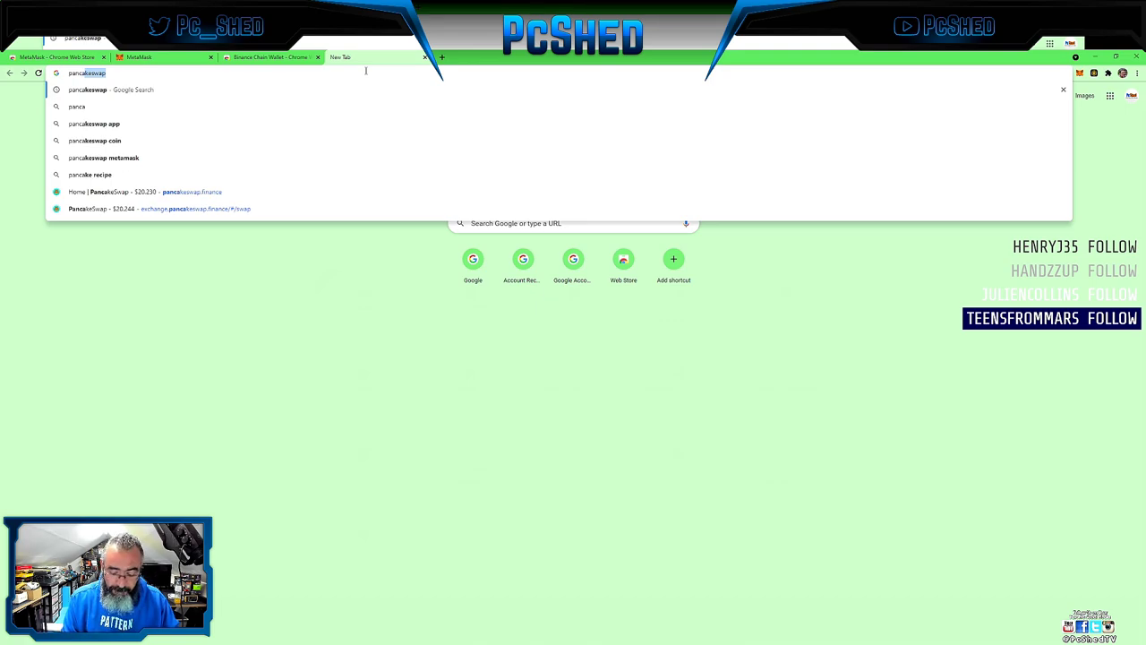
{"action": "key", "text": "Return"}
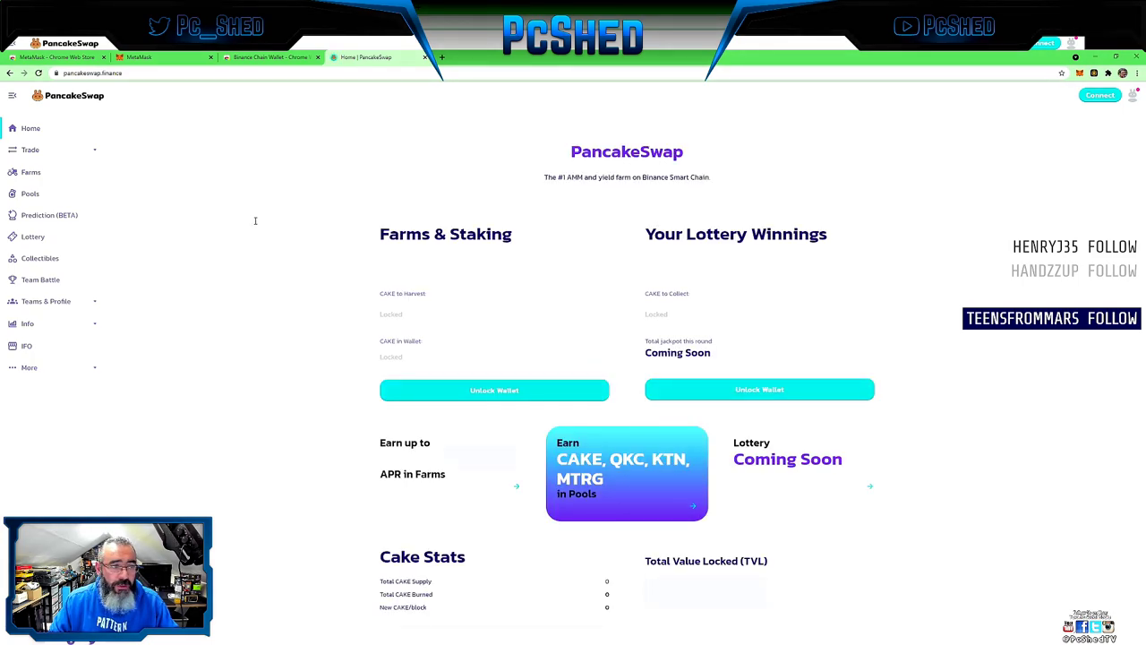
{"action": "left_click", "coordinate": [36, 150]}
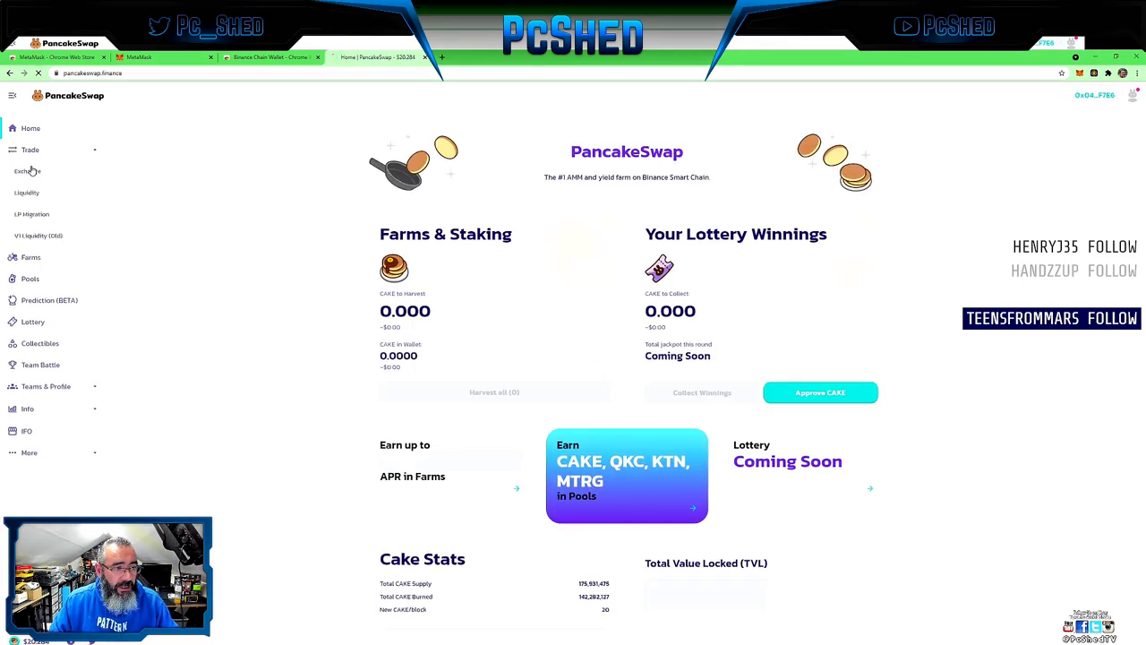
{"action": "left_click", "coordinate": [27, 171]}
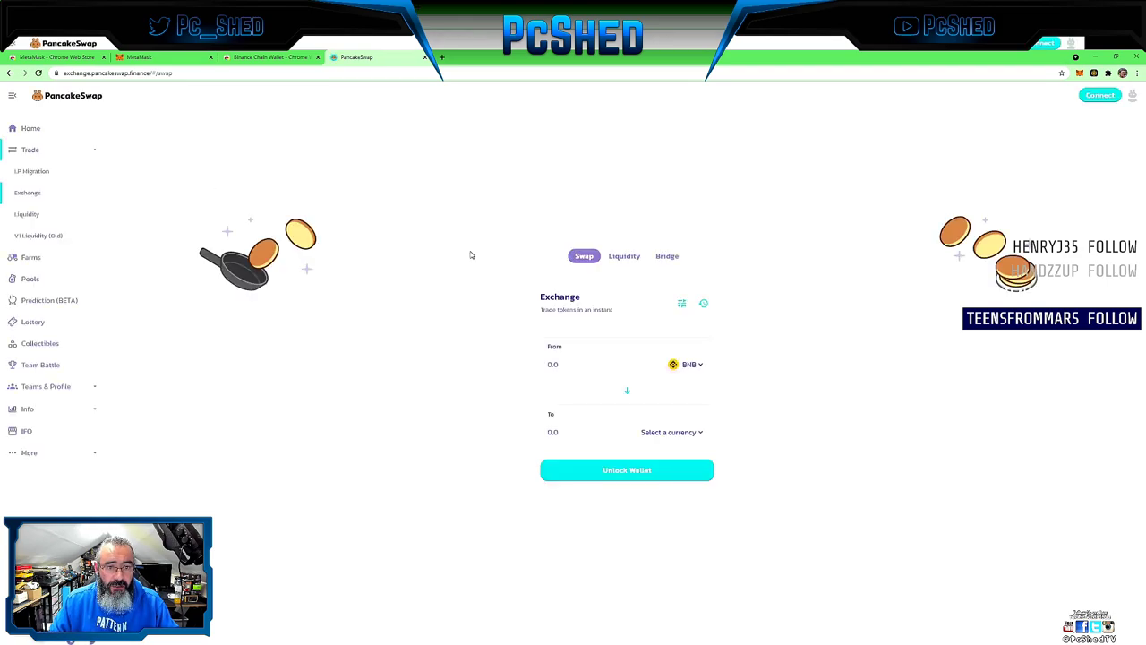
{"action": "left_click", "coordinate": [659, 471]}
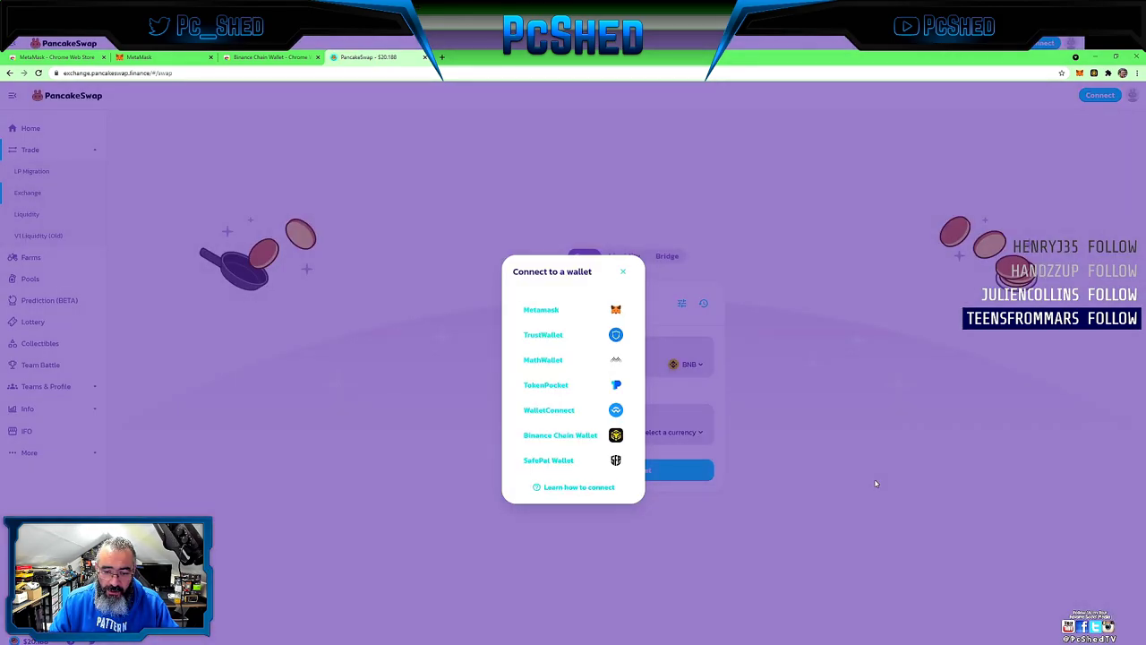
{"action": "left_click", "coordinate": [567, 438]}
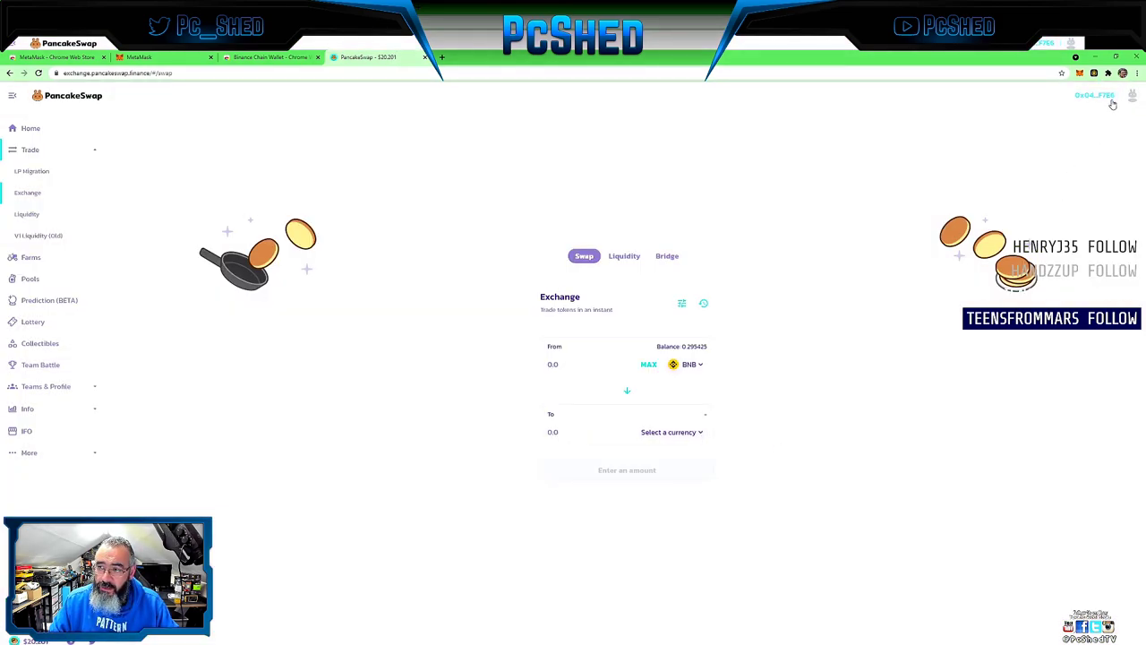
Preview swapping the maximum 0.285425 BNB for ALPACA, then go to the Farms page
{"action": "left_click", "coordinate": [1093, 74]}
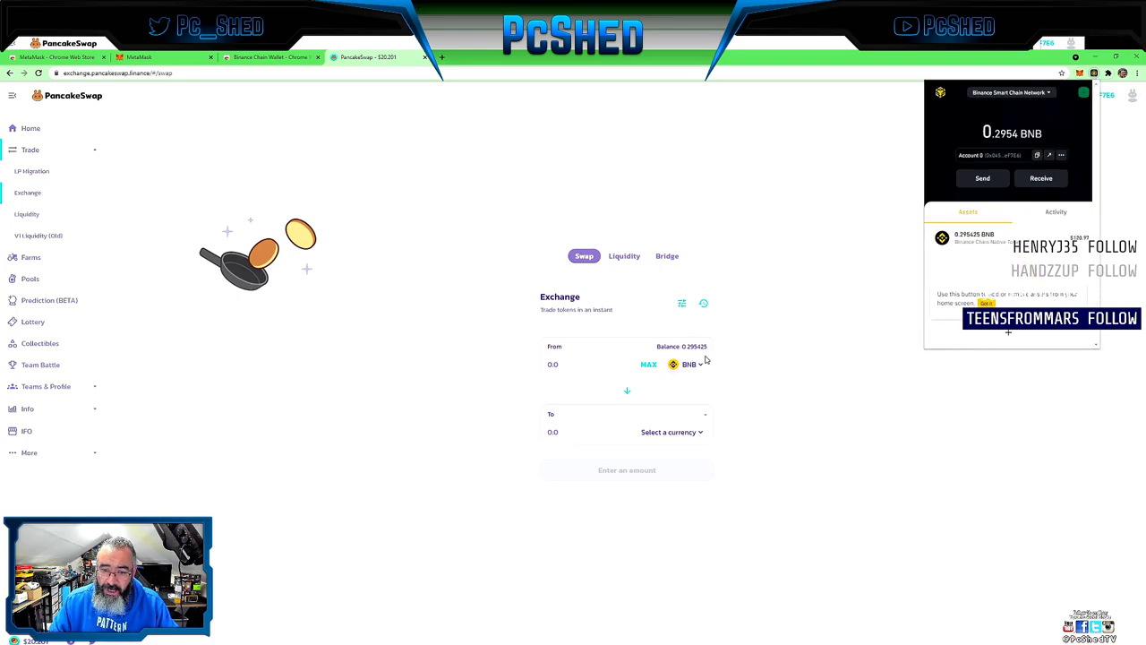
{"action": "left_click", "coordinate": [677, 432]}
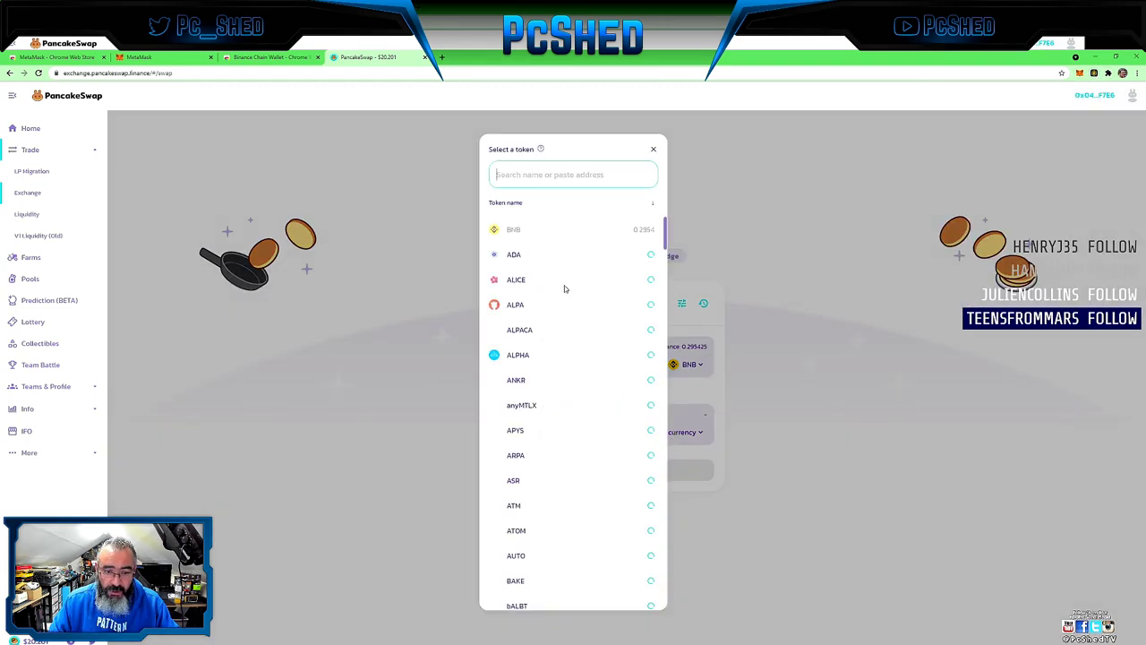
{"action": "left_click", "coordinate": [523, 337]}
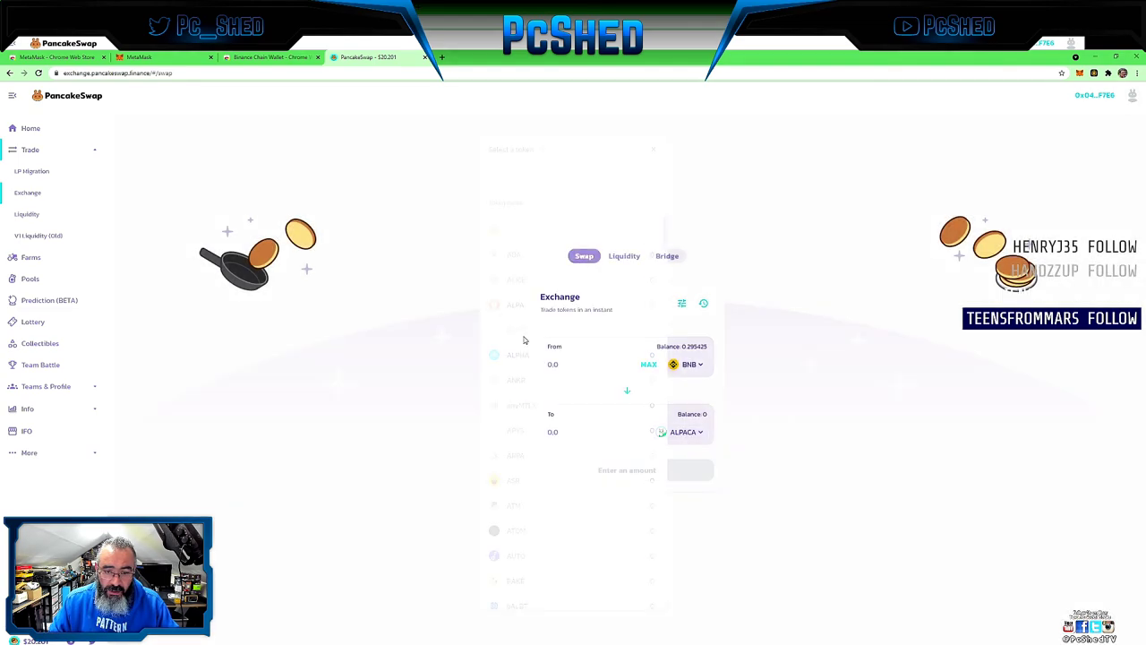
{"action": "left_click", "coordinate": [648, 365]}
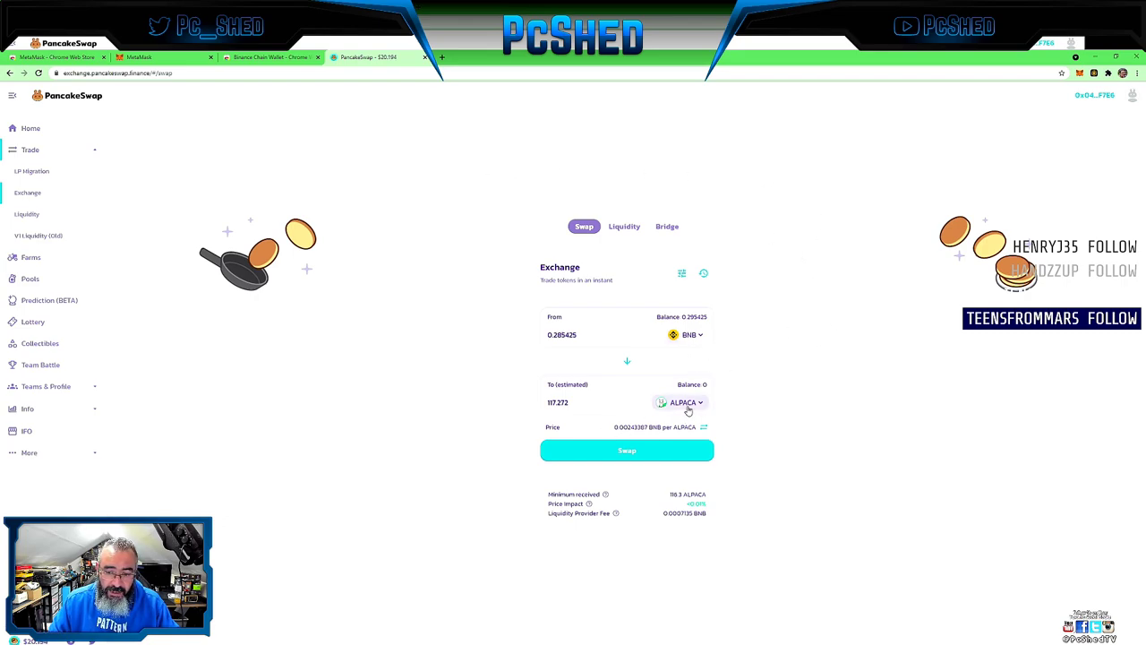
{"action": "left_click", "coordinate": [39, 258]}
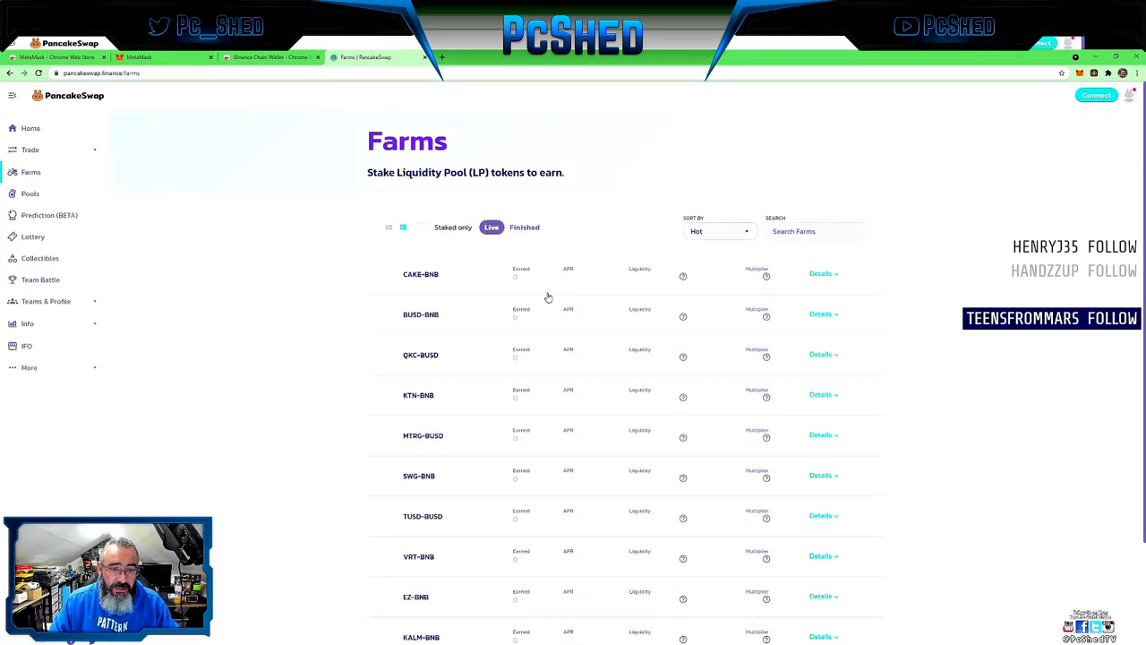
Sort the live farms by APR and scroll the list, with QKC-BUSD on top at 885.73%
{"action": "left_click", "coordinate": [744, 231]}
{"action": "left_click", "coordinate": [712, 247]}
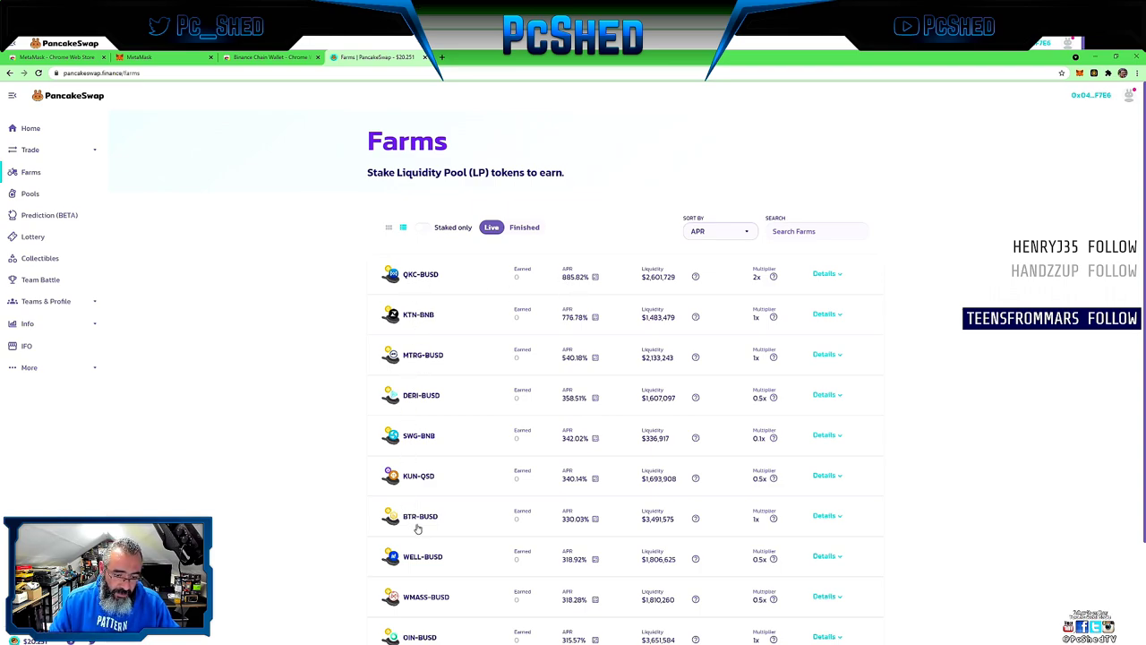
{"action": "scroll", "coordinate": [519, 395], "scroll_direction": "down", "scroll_amount": 2}
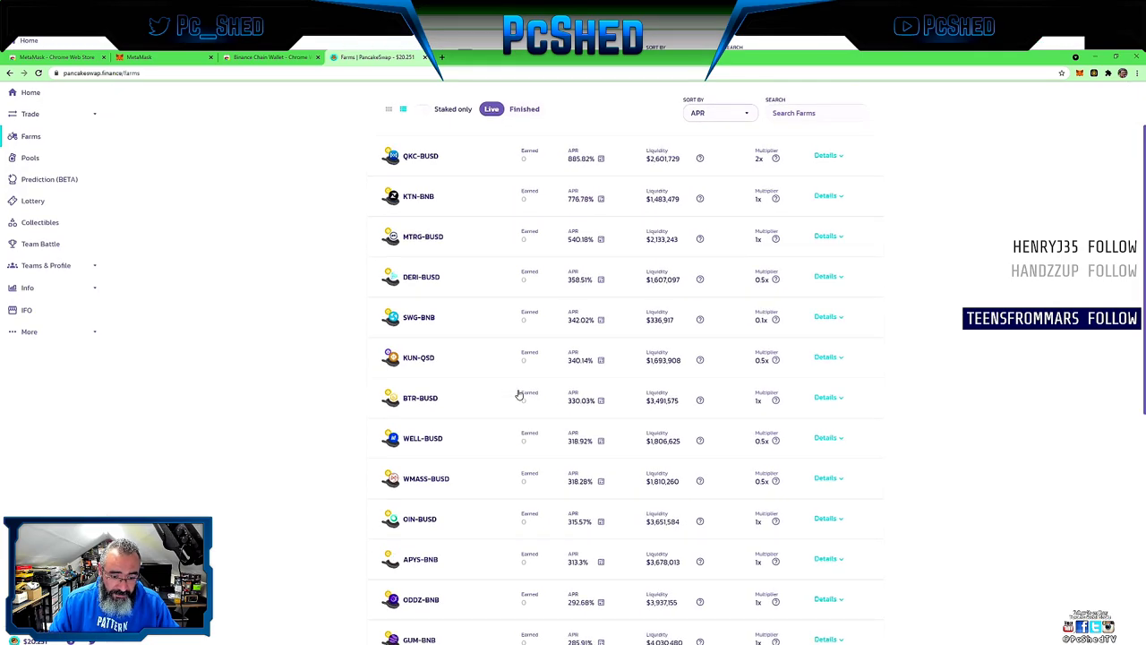
{"action": "scroll", "coordinate": [518, 395], "scroll_direction": "down", "scroll_amount": 3}
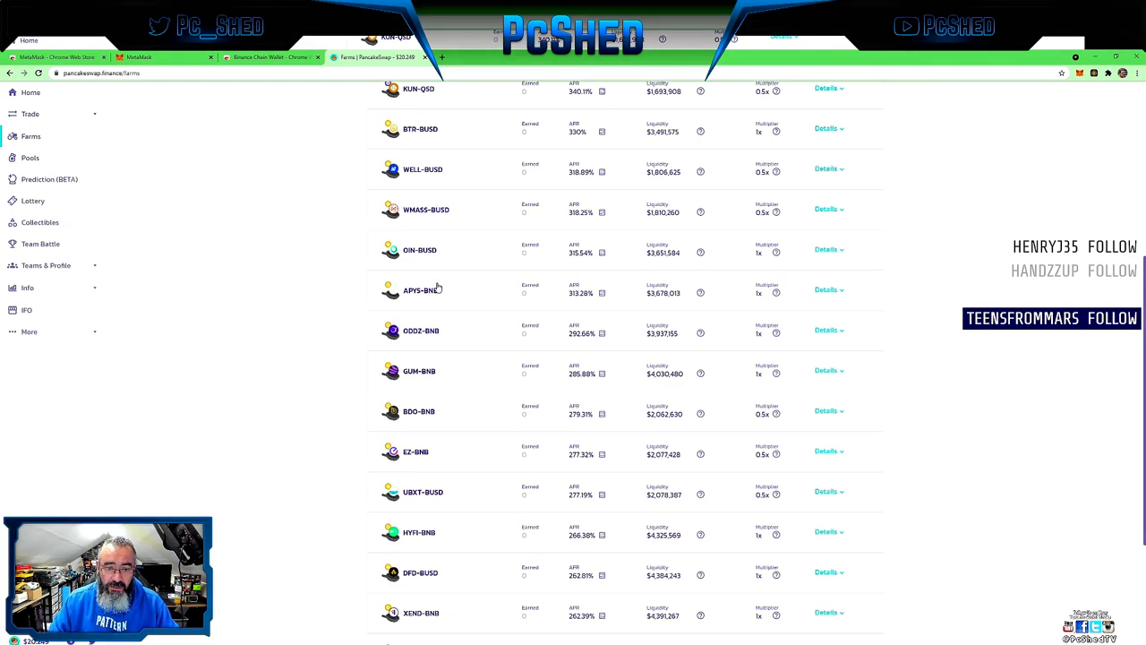
{"action": "scroll", "coordinate": [240, 313], "scroll_direction": "up", "scroll_amount": 5}
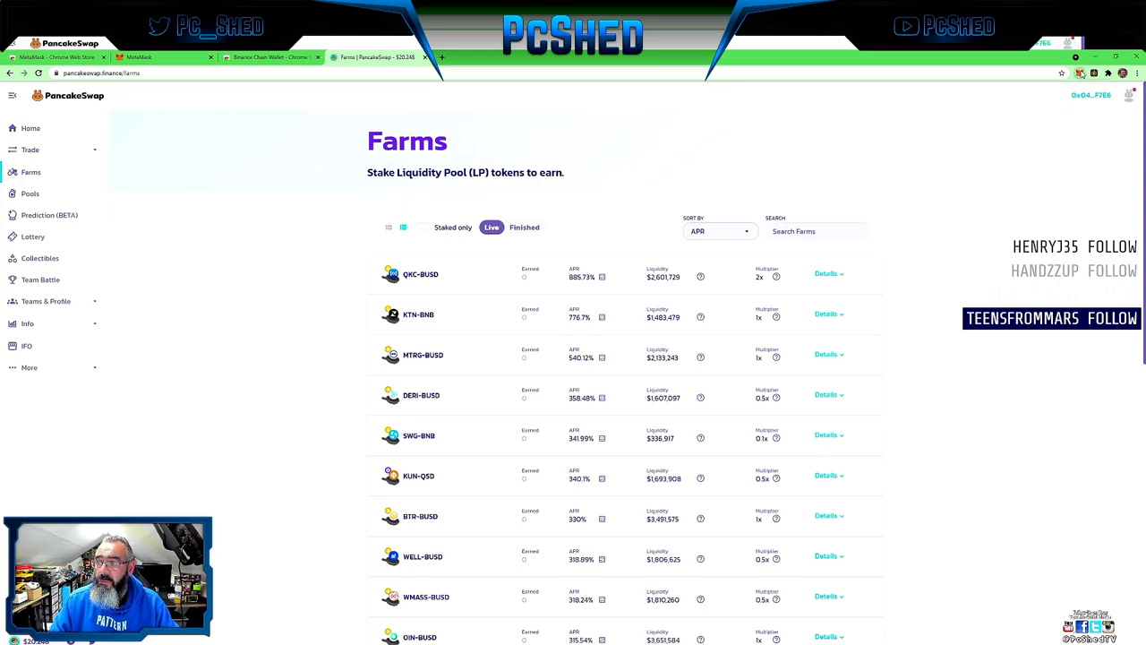
Unlock MetaMask with the wallet password, check the 0.2954 BNB balance, then bring up Binance Chain Wallet
{"action": "left_click", "coordinate": [1081, 73]}
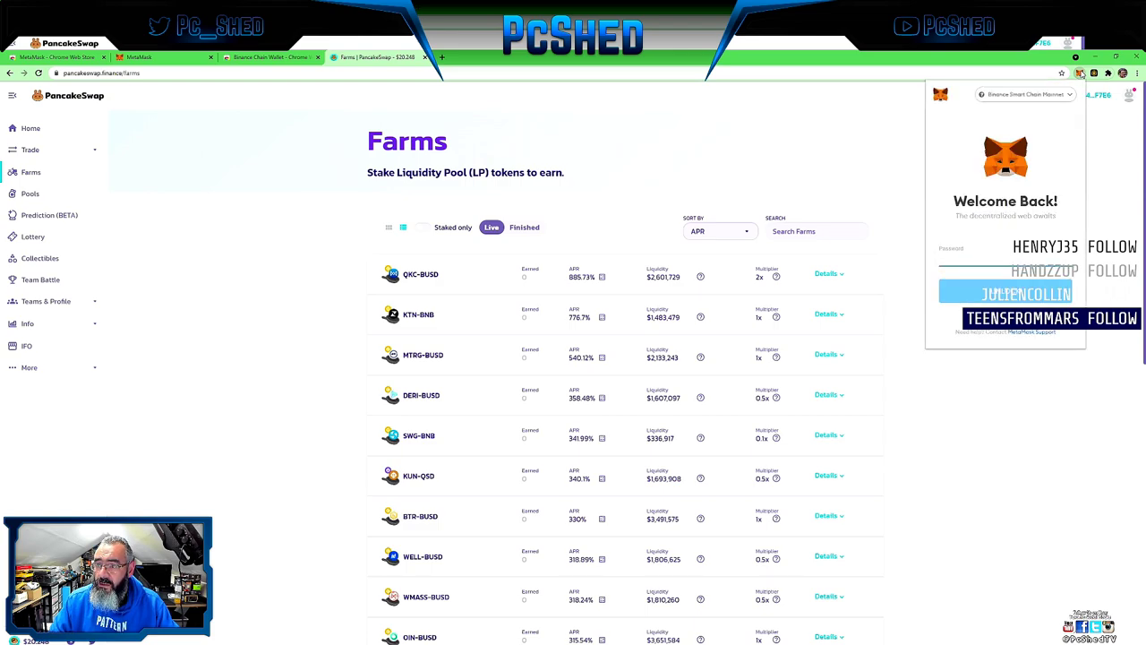
{"action": "type", "text": "**"}
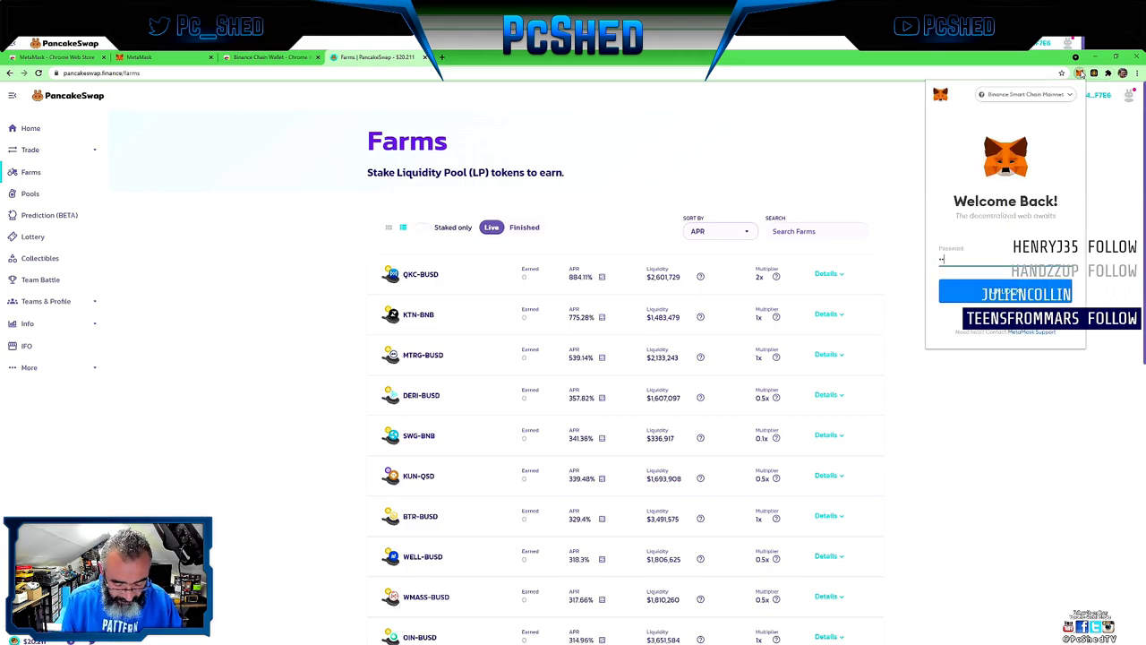
{"action": "type", "text": "****"}
{"action": "key", "text": "Return"}
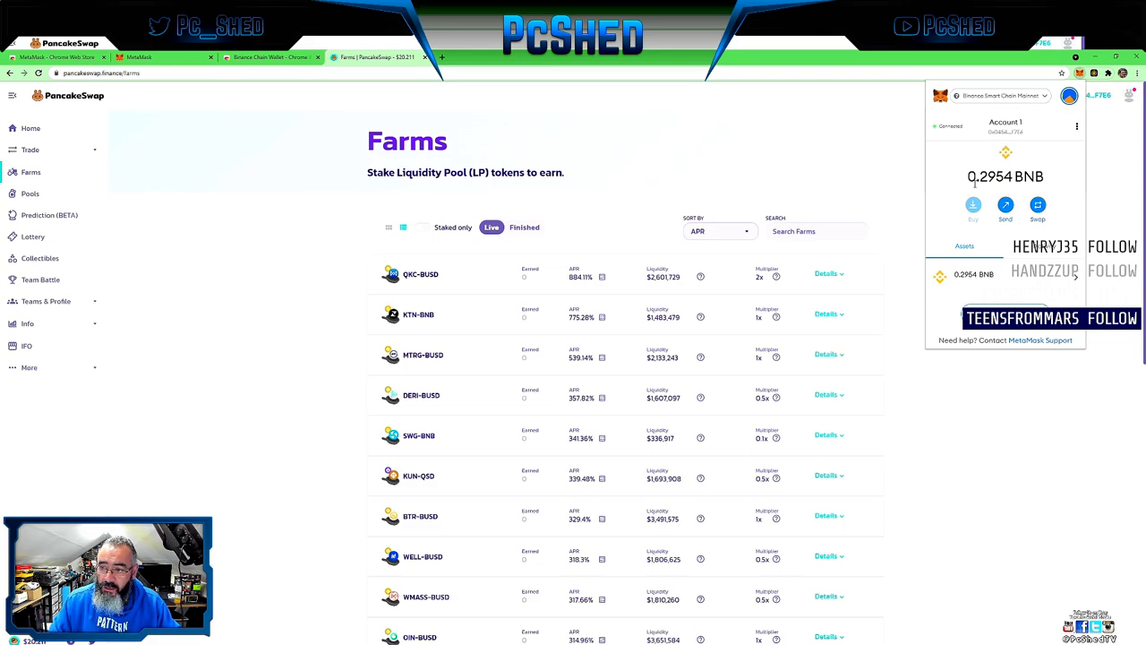
{"action": "left_click_drag", "start_coordinate": [1015, 177], "coordinate": [967, 176]}
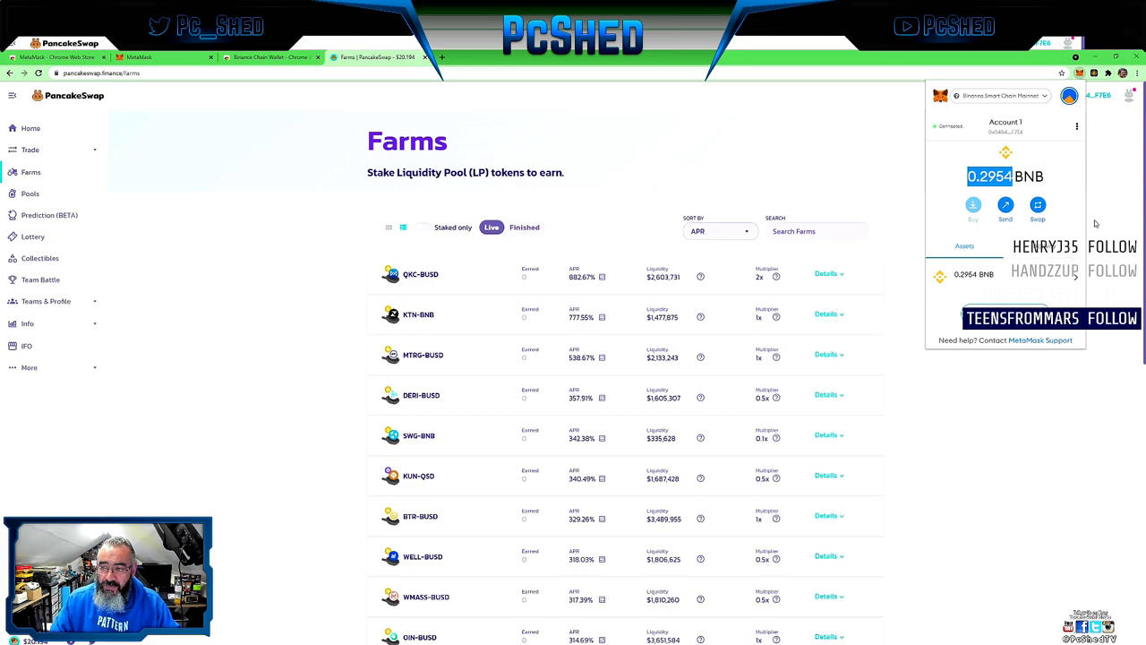
{"action": "left_click", "coordinate": [1094, 73]}
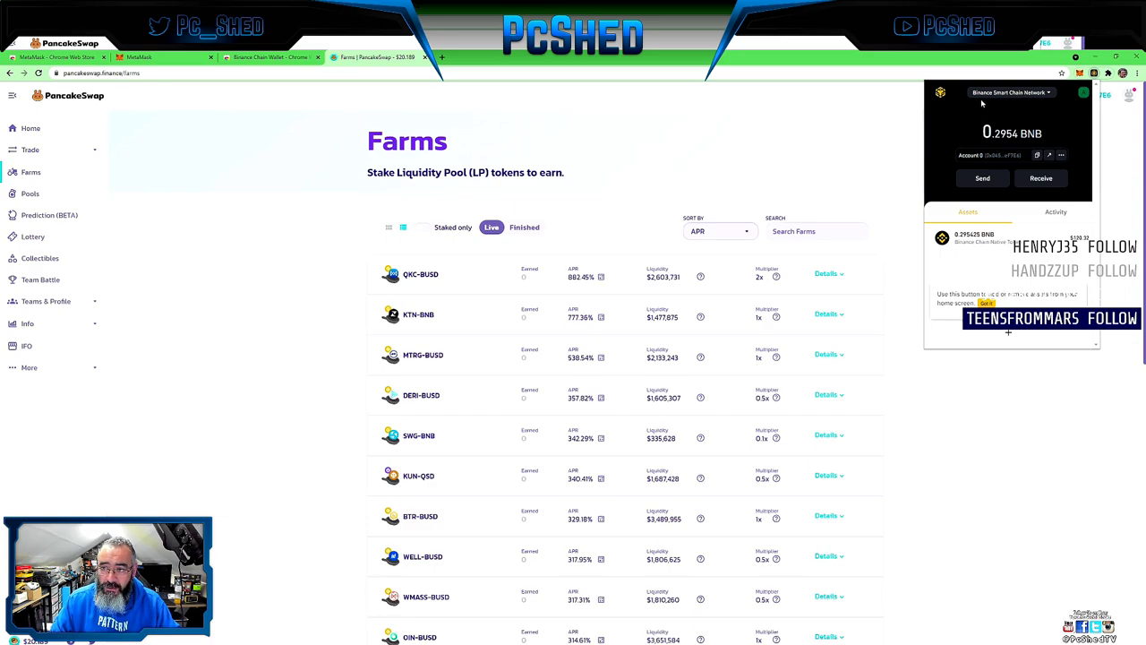
Check the Binance Chain Wallet network list, then close the wallet popup
{"action": "left_click", "coordinate": [1048, 94]}
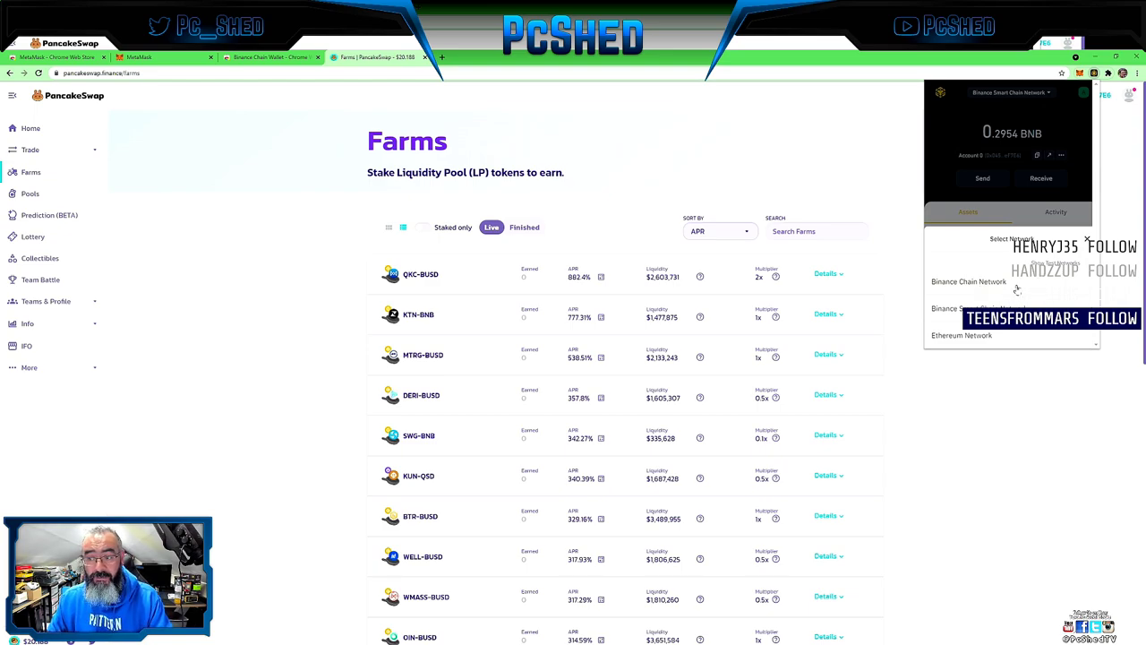
{"action": "left_click", "coordinate": [998, 405]}
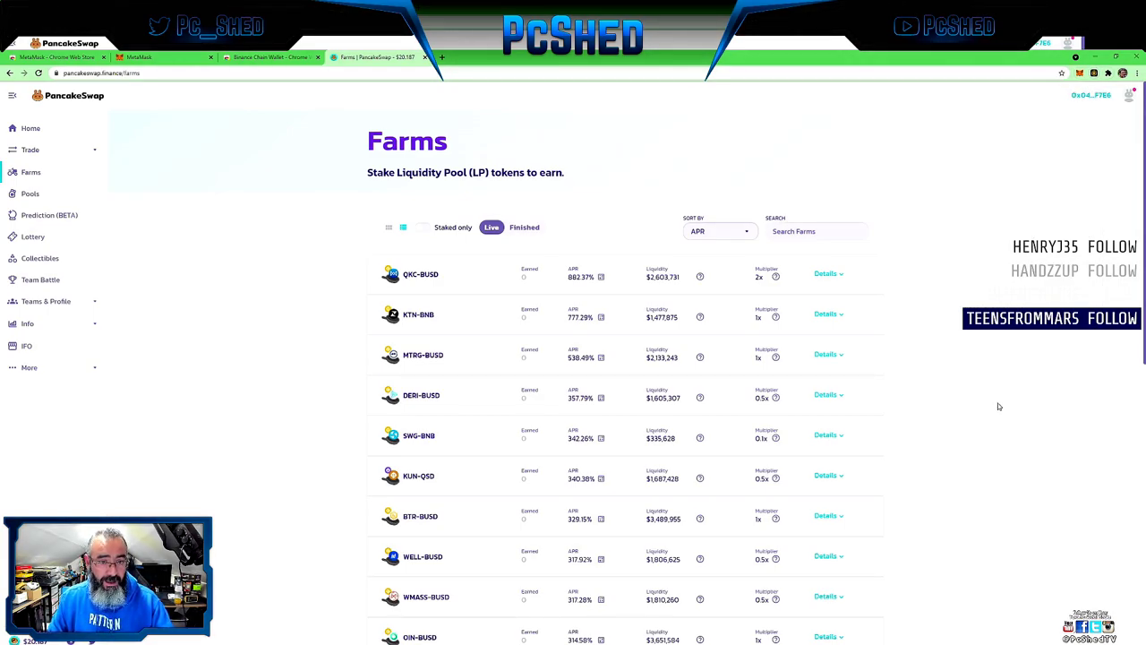